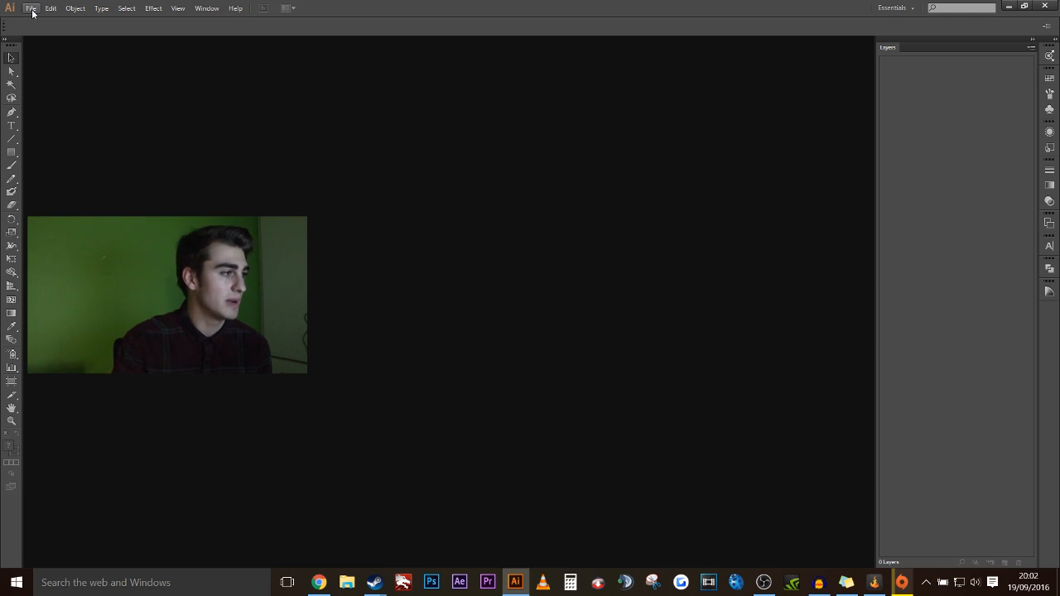
Step: Start a new document and look through its preset page sizes, keeping the custom size
left_click(32, 10)
left_click(51, 22)
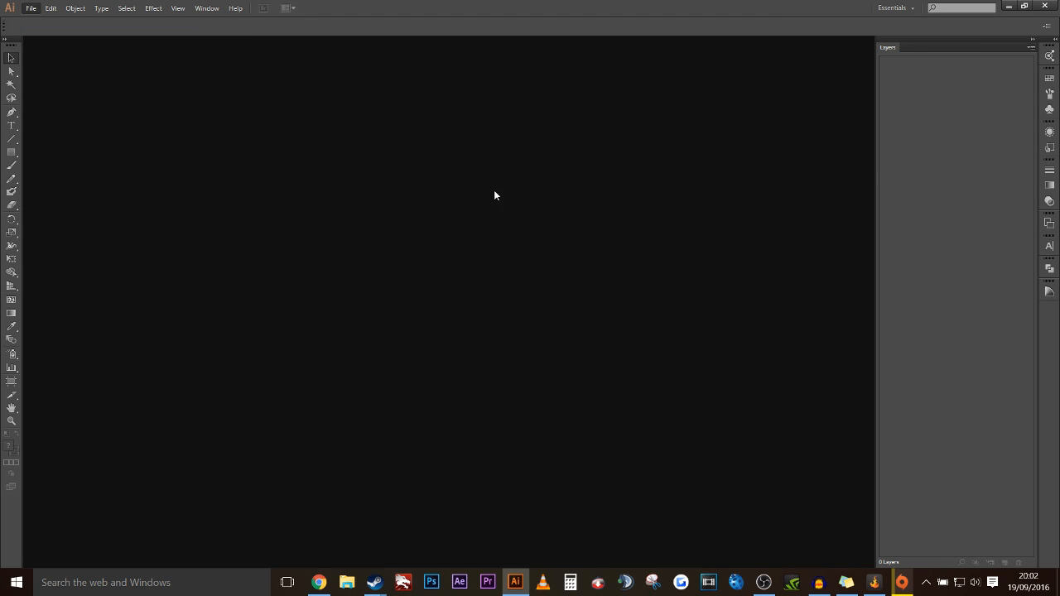
left_click_drag(373, 103, 509, 109)
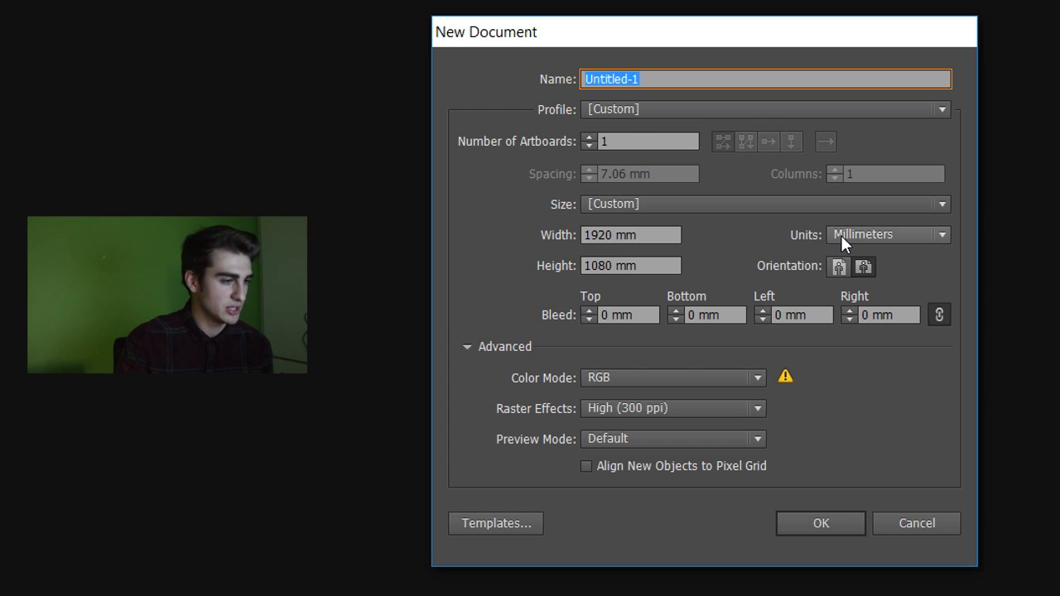
left_click(679, 203)
left_click(680, 200)
left_click(598, 207)
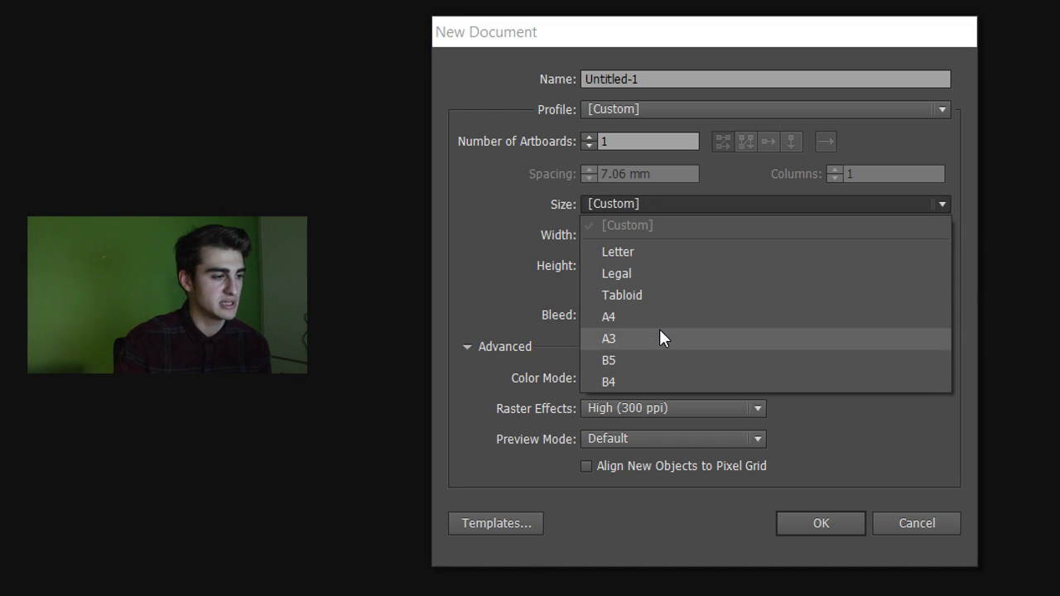
left_click(667, 203)
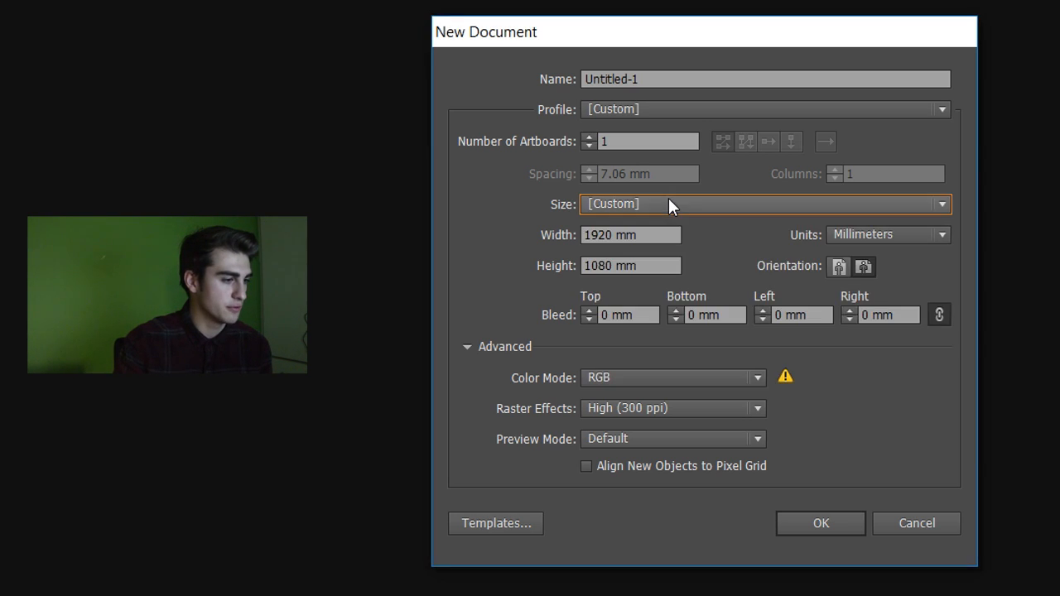
Step: Try the CMYK color mode for the new document and return it to RGB
left_click(691, 381)
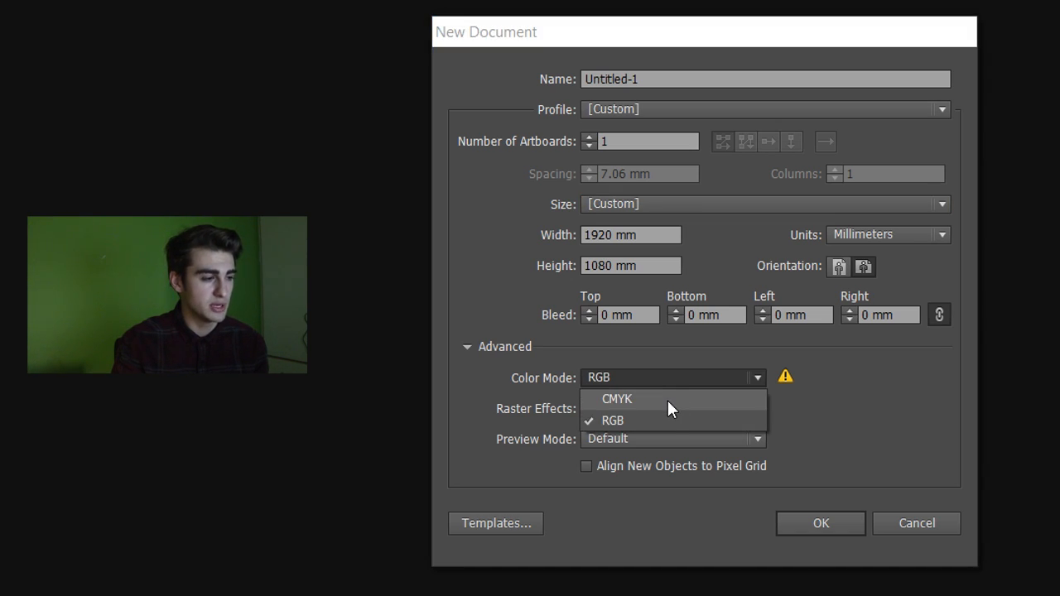
left_click(668, 401)
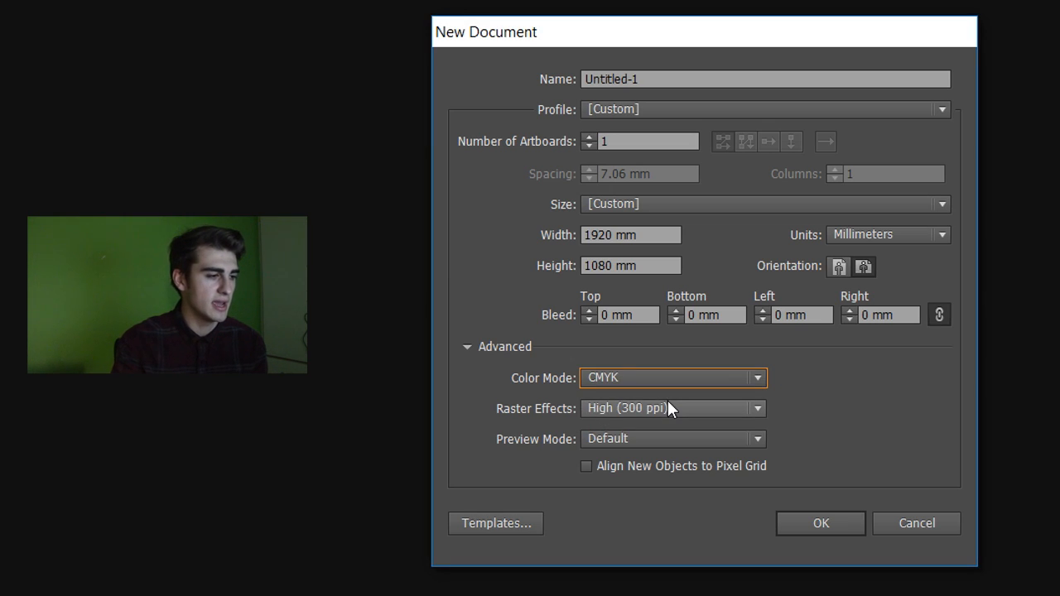
left_click(674, 377)
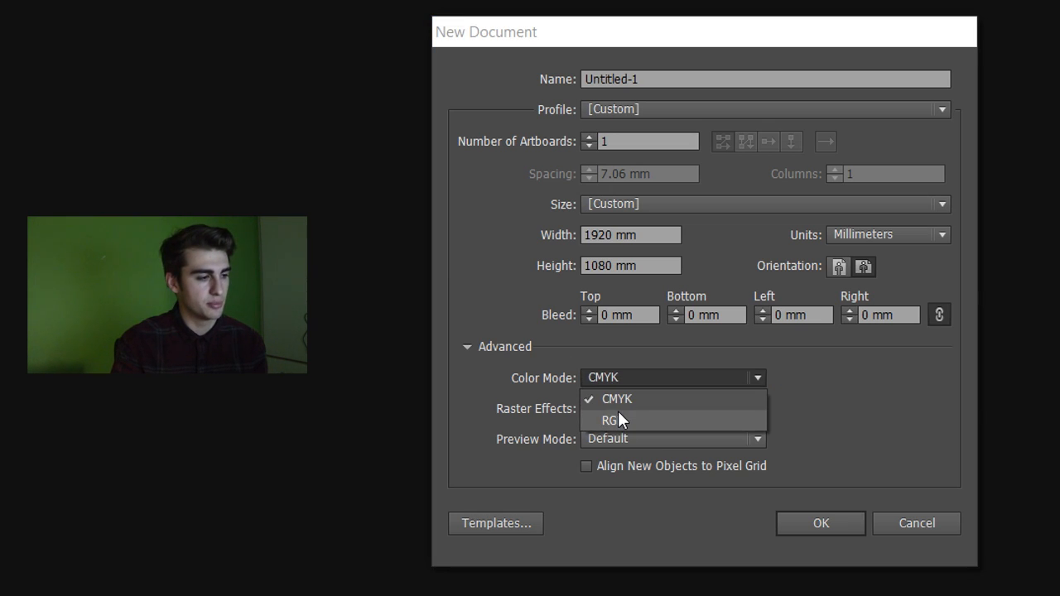
left_click(618, 420)
left_click(638, 377)
left_click(631, 399)
left_click(633, 384)
left_click(632, 411)
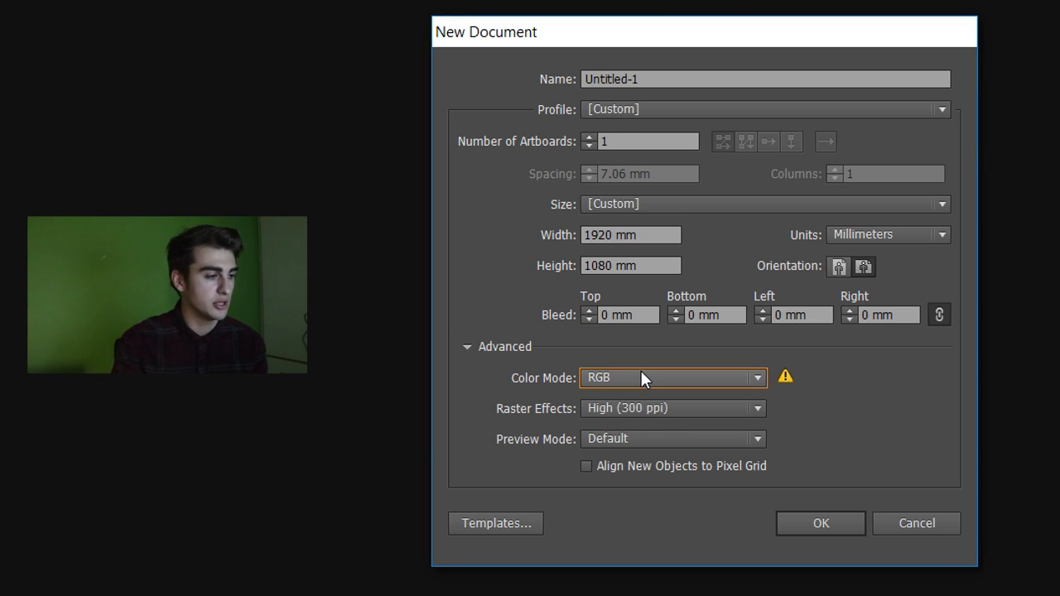
left_click(772, 208)
left_click(773, 208)
left_click(754, 206)
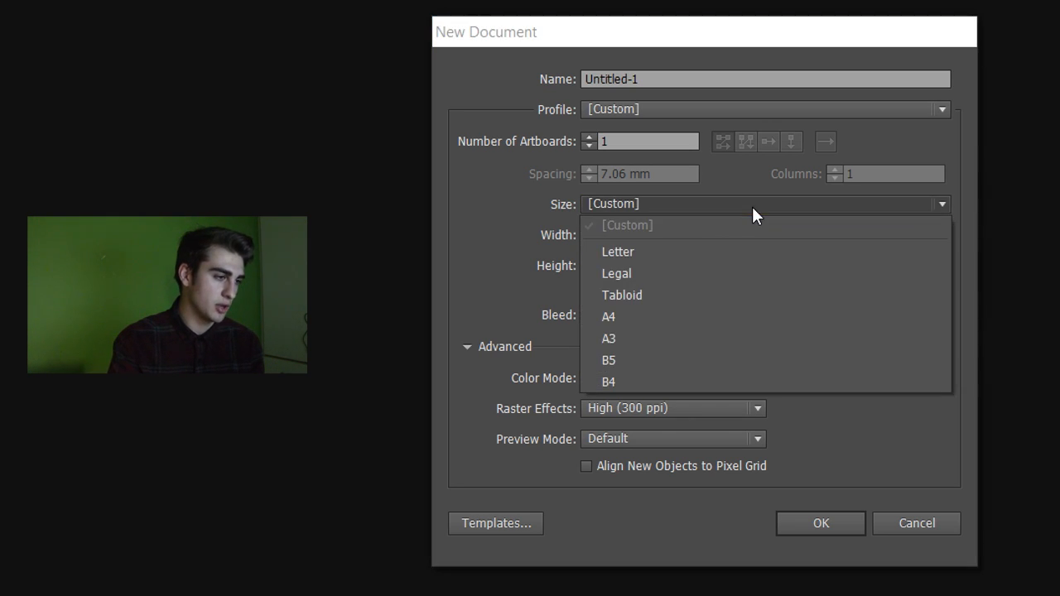
left_click(685, 202)
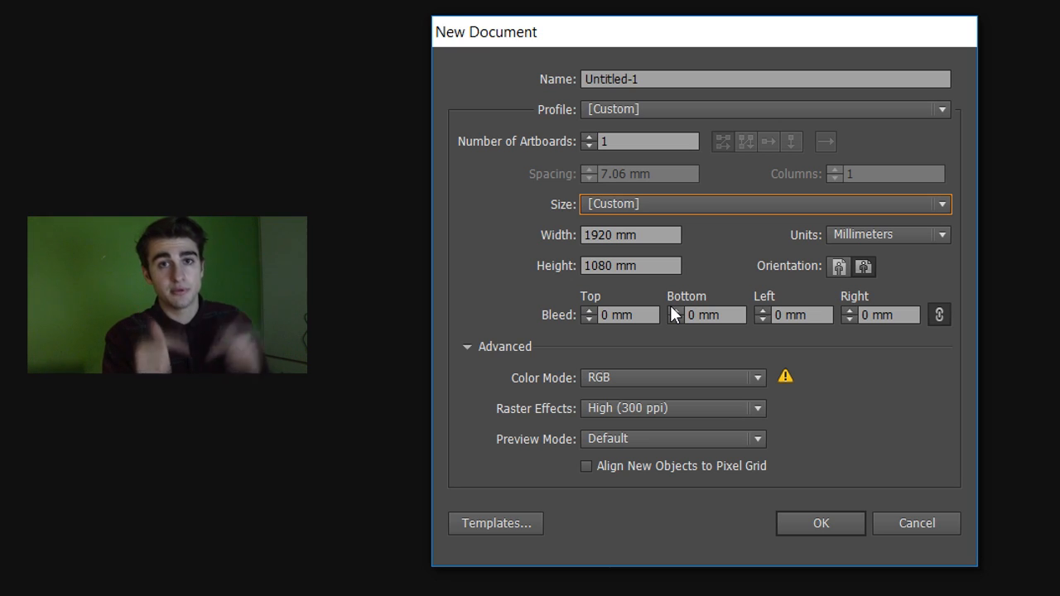
Step: Set the new document's units to pixels, with a width of 1920 px and a height of 1080 px
left_click(853, 235)
left_click(856, 233)
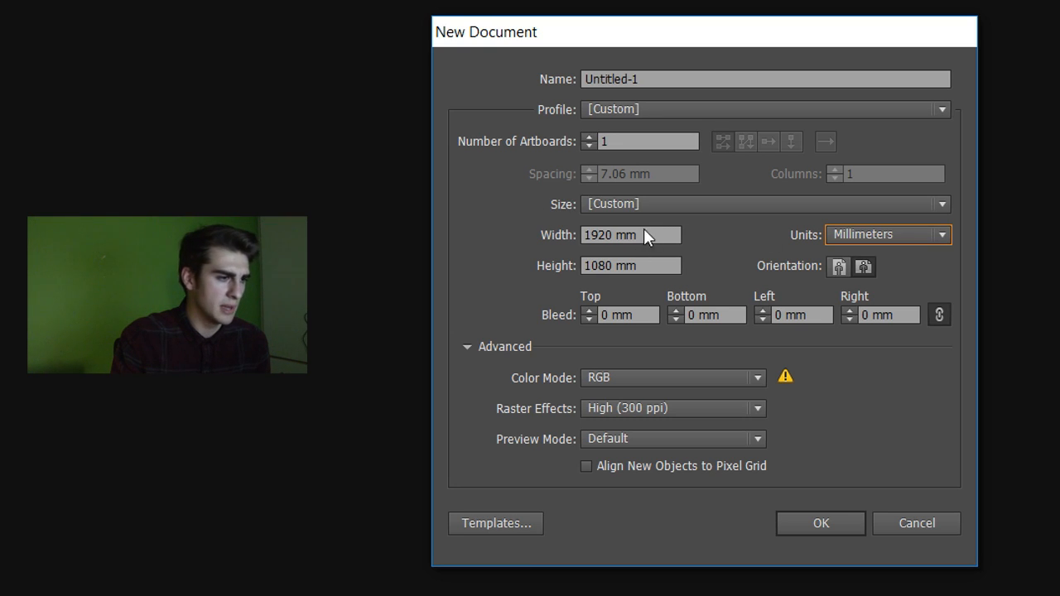
left_click(860, 236)
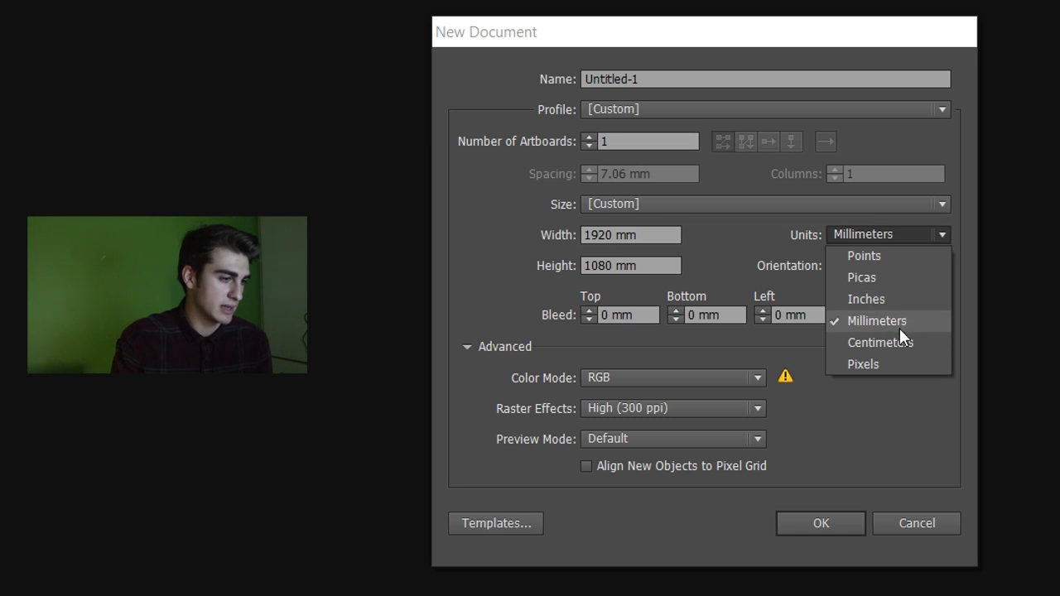
left_click(893, 370)
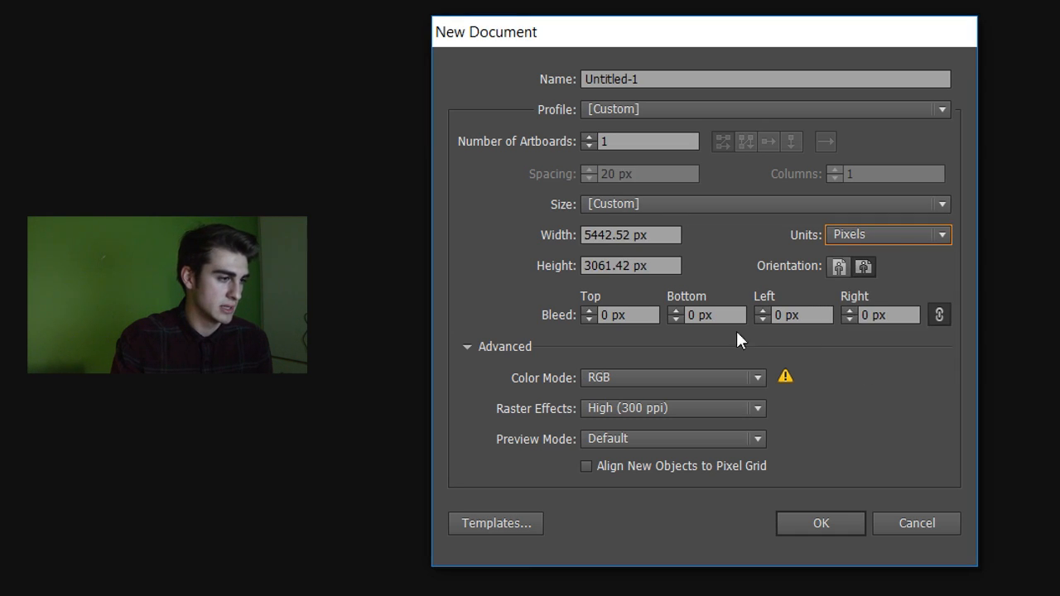
triple_click(668, 238)
type("1920")
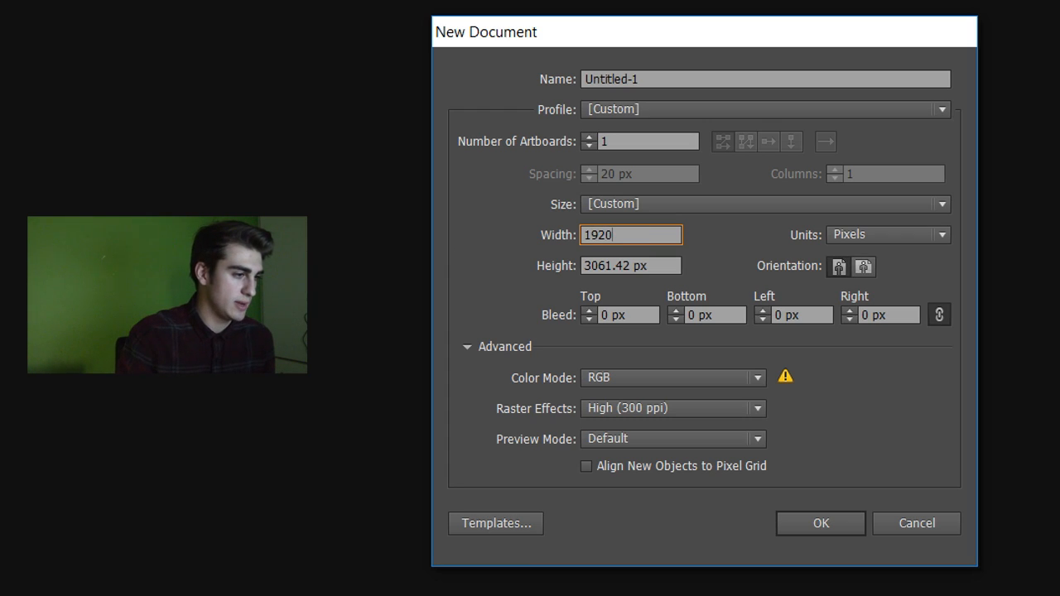
key("Tab")
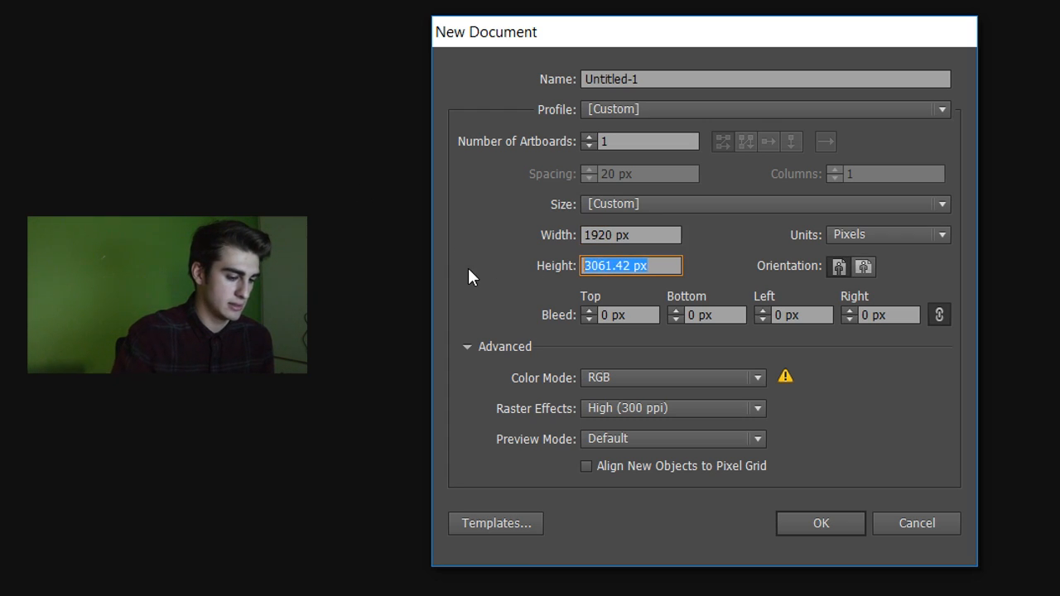
type("1080")
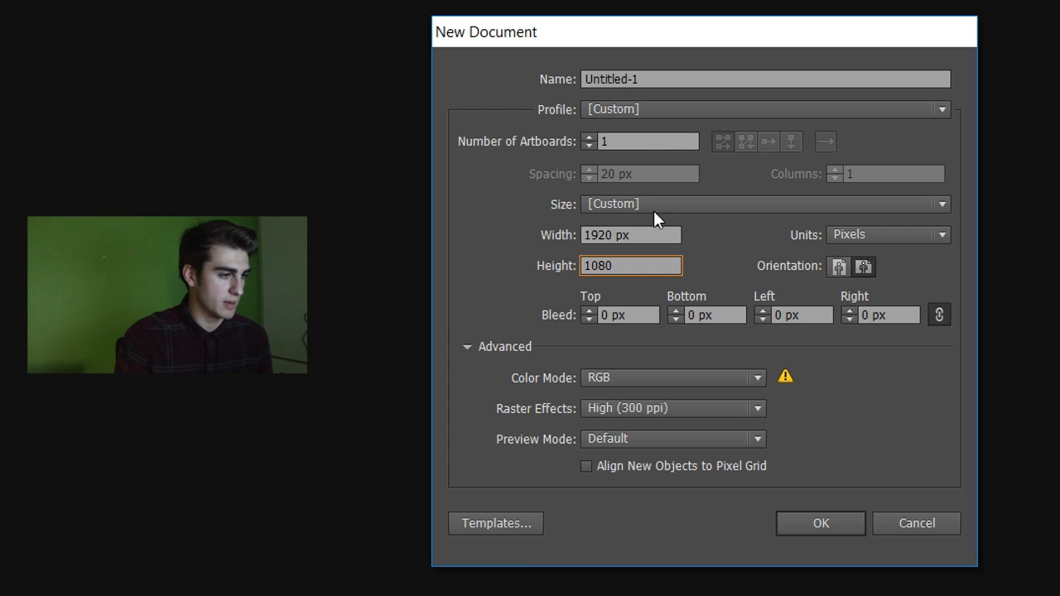
Step: Switch the new document's orientation to portrait and back to landscape
left_click(863, 267)
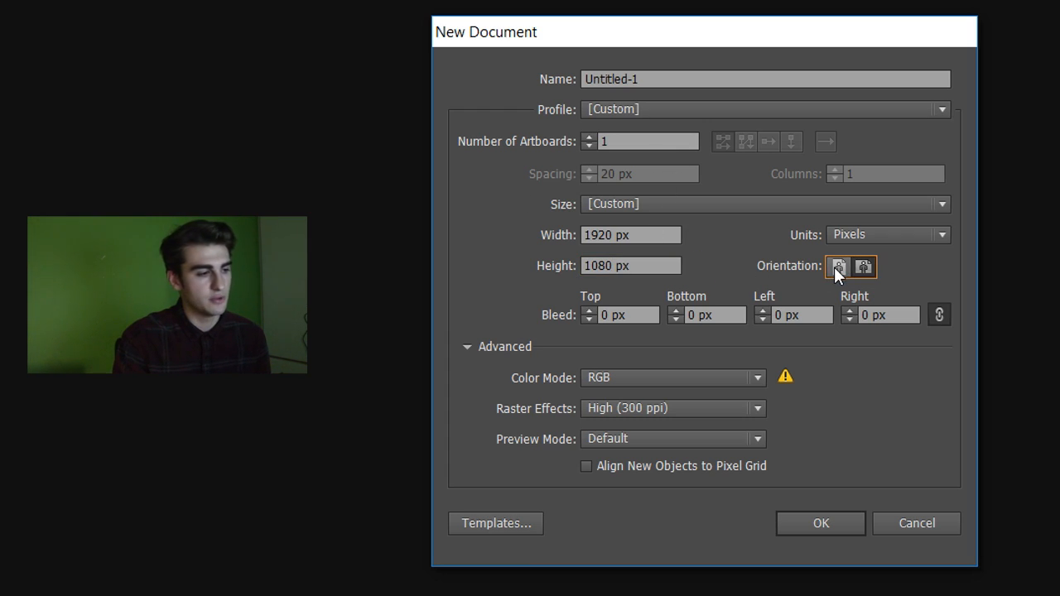
left_click(838, 267)
left_click(866, 269)
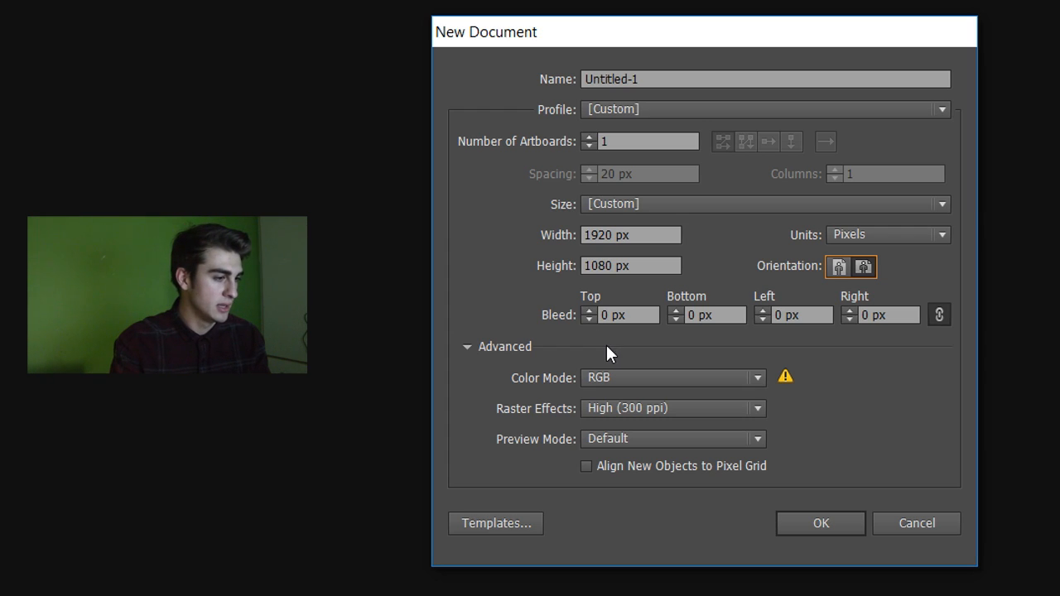
Step: Set the raster effects resolution to Screen (72 ppi) and create the document
left_click(647, 408)
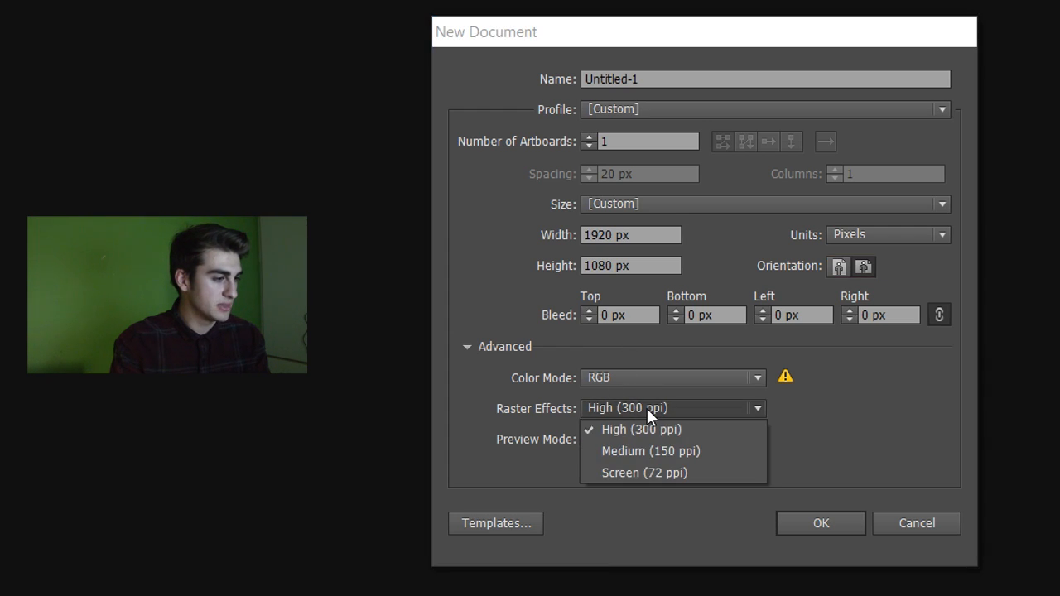
left_click(660, 415)
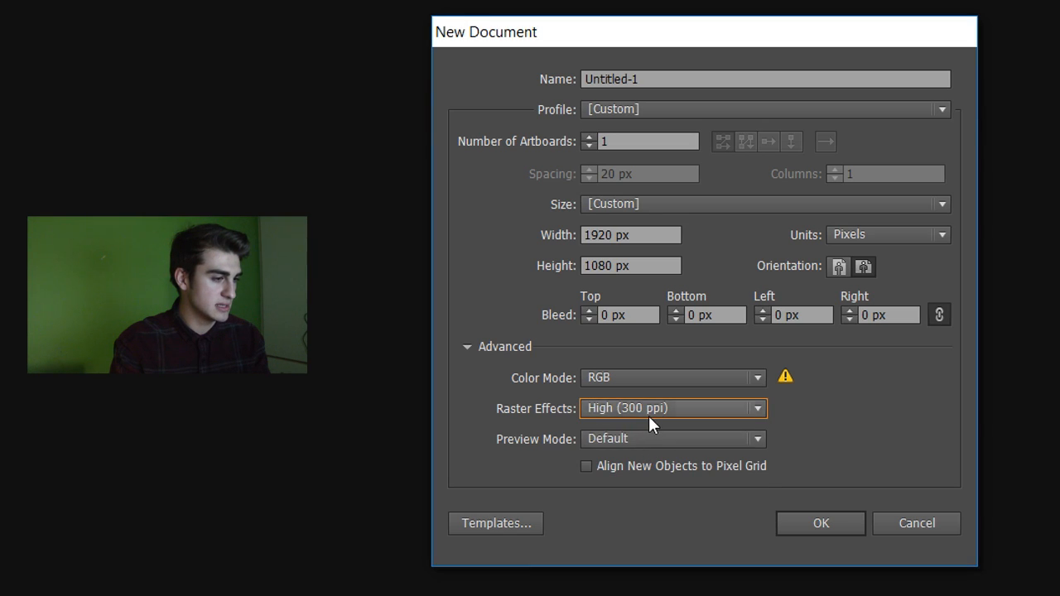
left_click(647, 415)
left_click(655, 406)
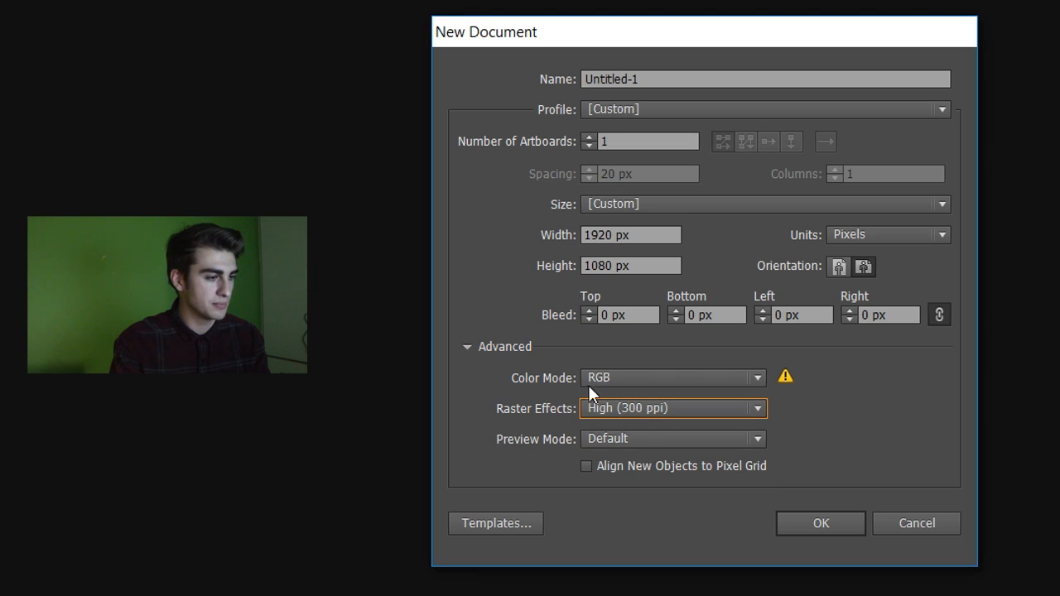
left_click(640, 406)
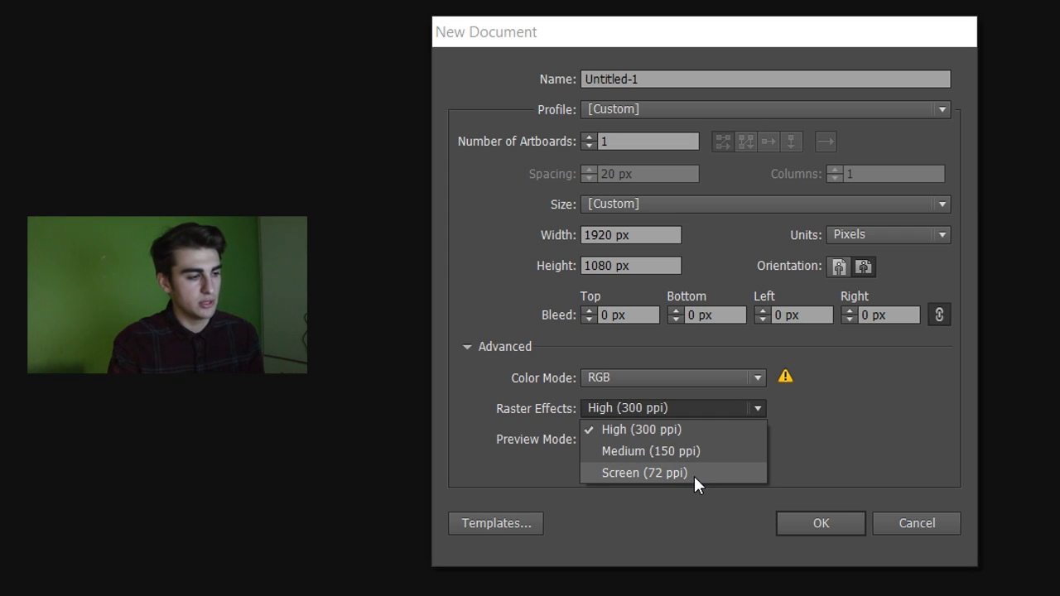
left_click(695, 476)
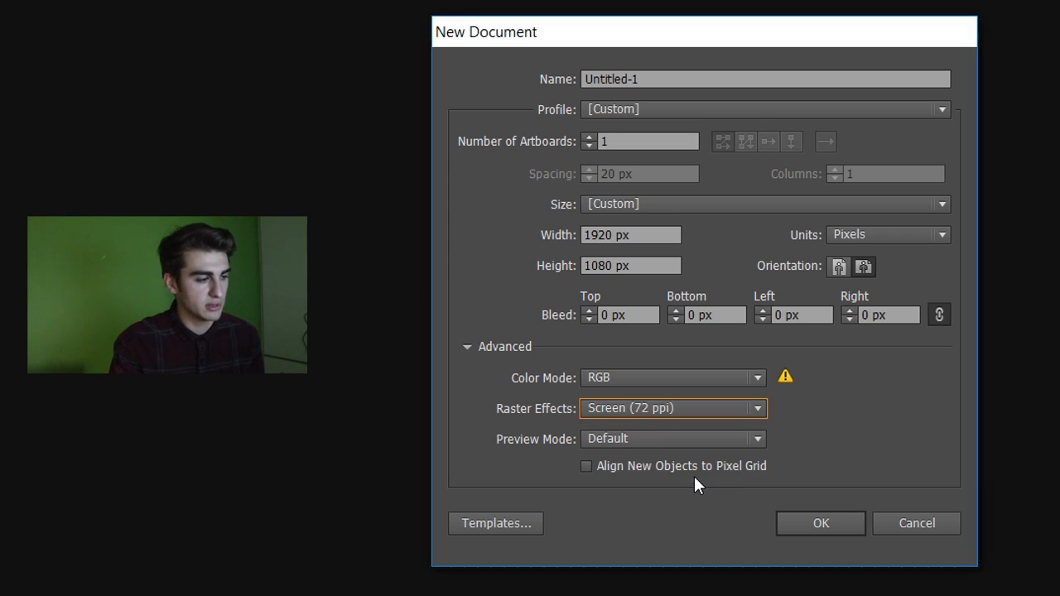
left_click(694, 410)
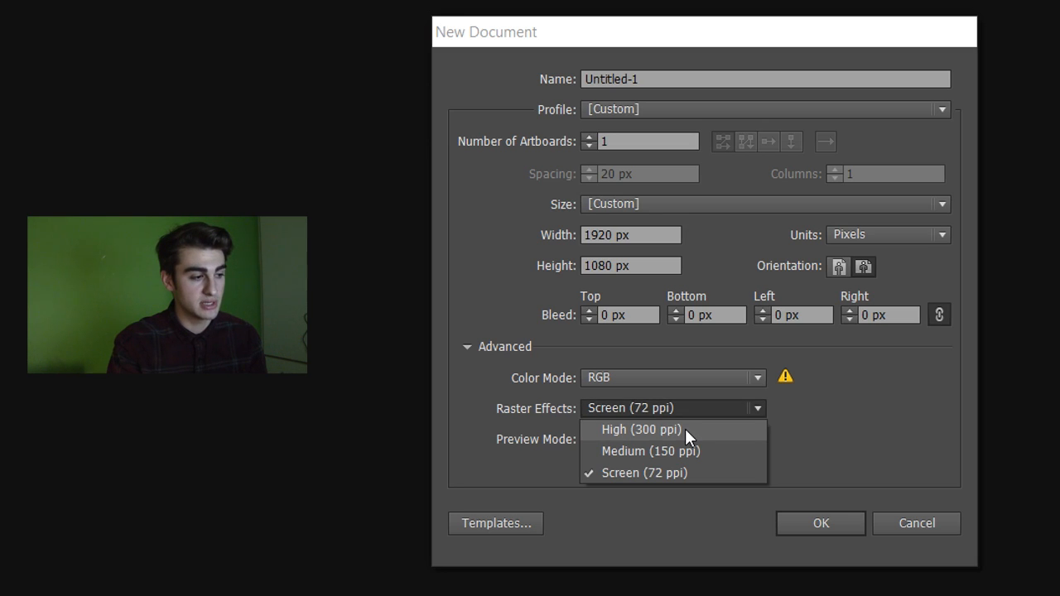
left_click(686, 429)
left_click(693, 406)
left_click(673, 473)
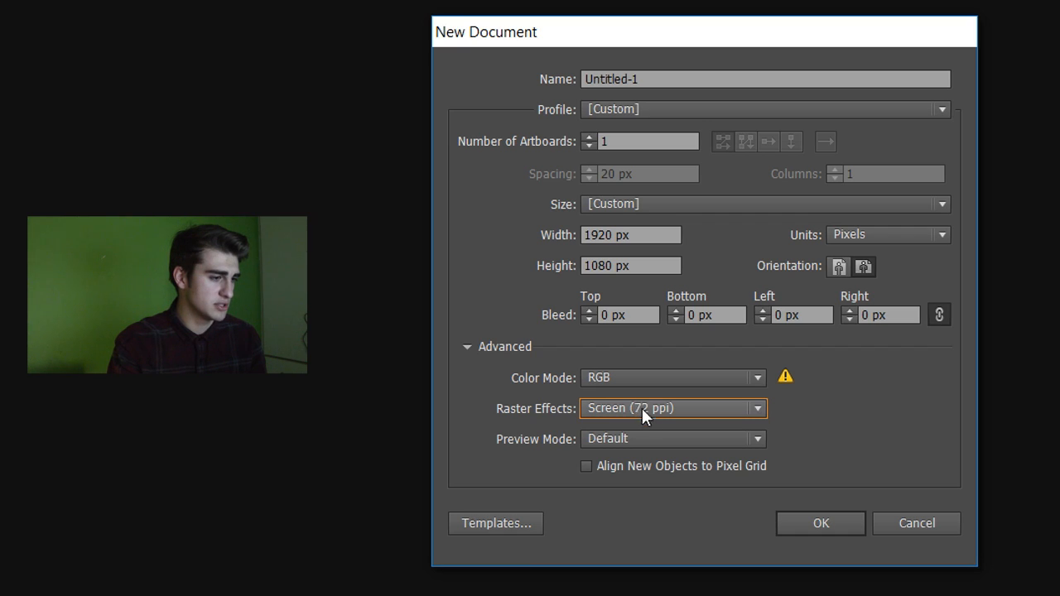
left_click(814, 529)
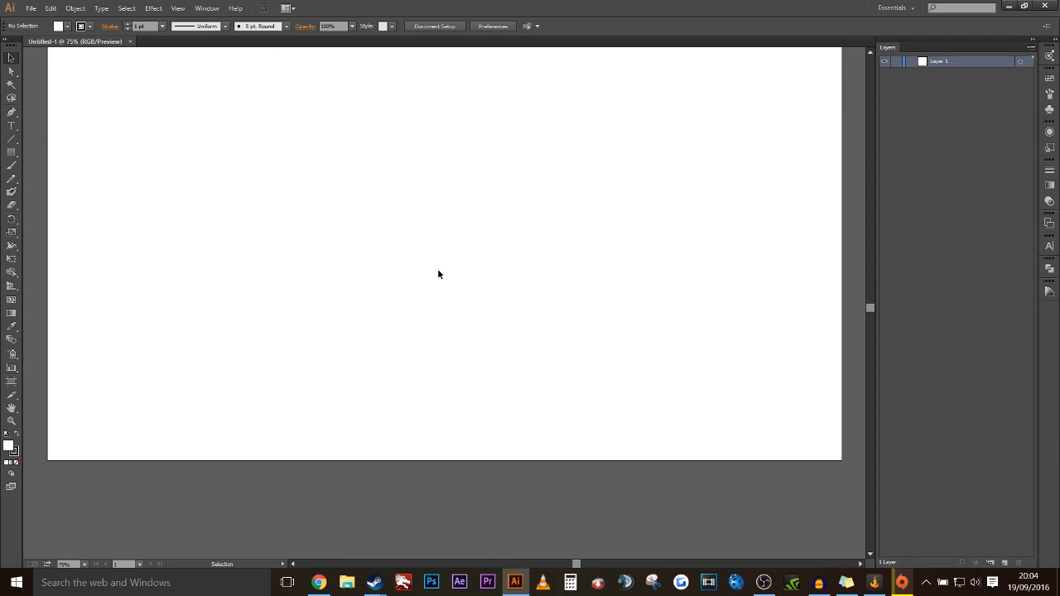
Step: Scroll the view up and down over the blank artboard and zoom out and back in on it
scroll(438, 270, "down", 1)
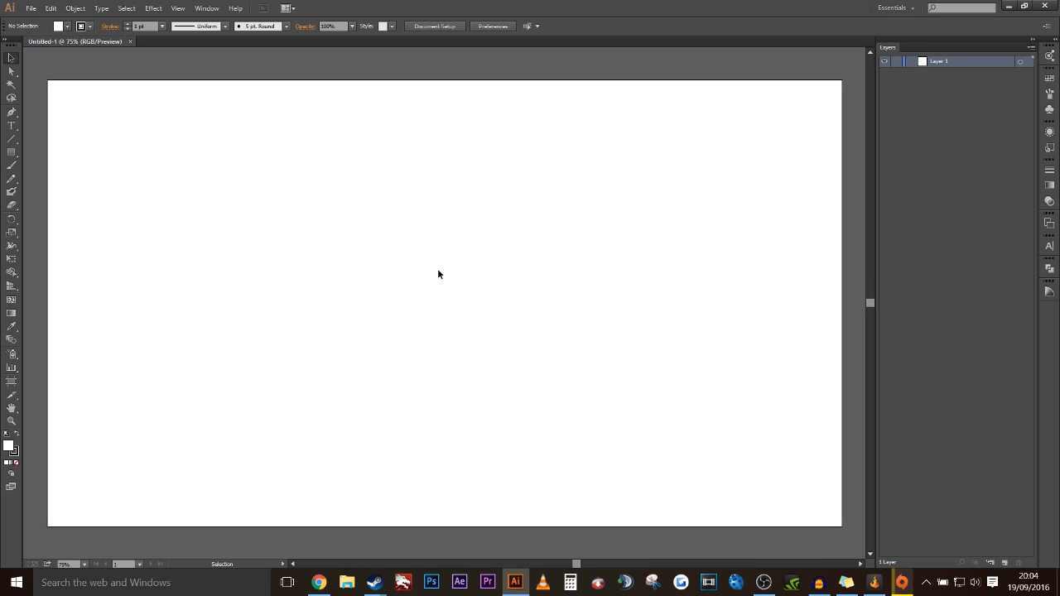
scroll(438, 270, "down", 5)
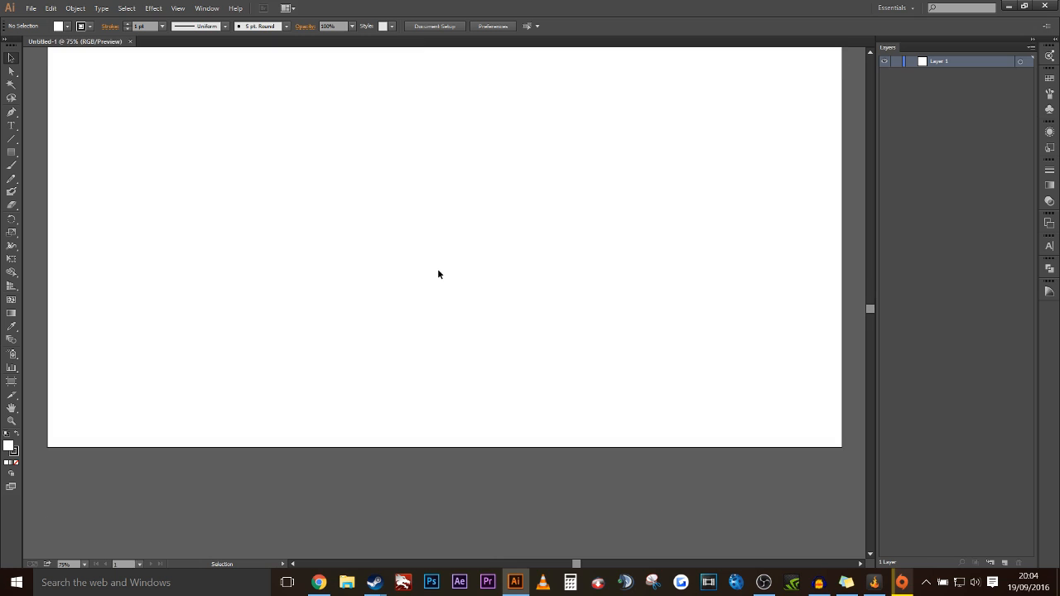
scroll(437, 270, "up", 3)
scroll(430, 270, "up", 4)
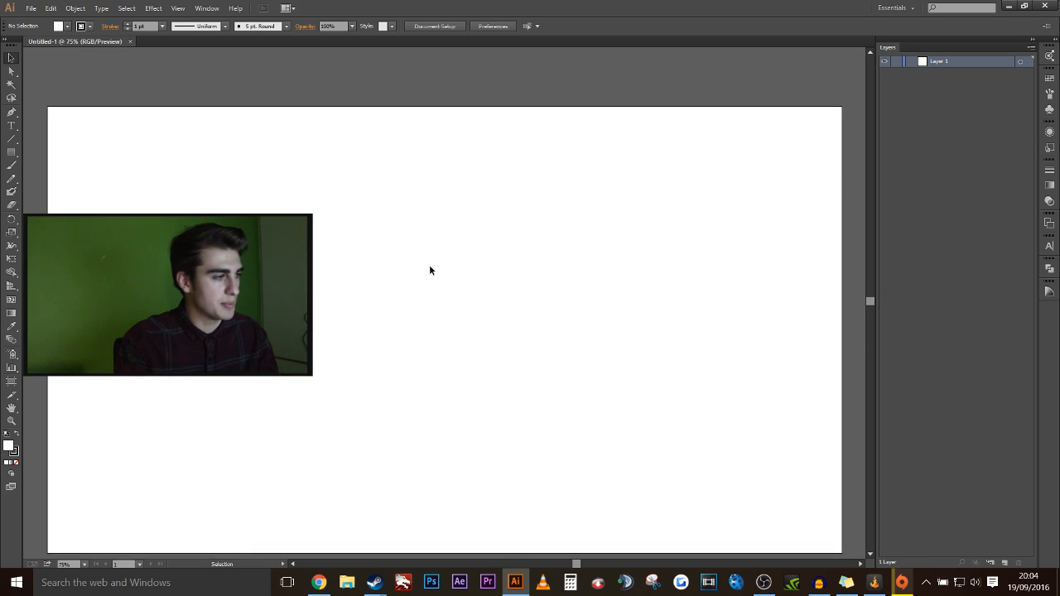
scroll(430, 270, "down", 3)
scroll(429, 270, "up", 2)
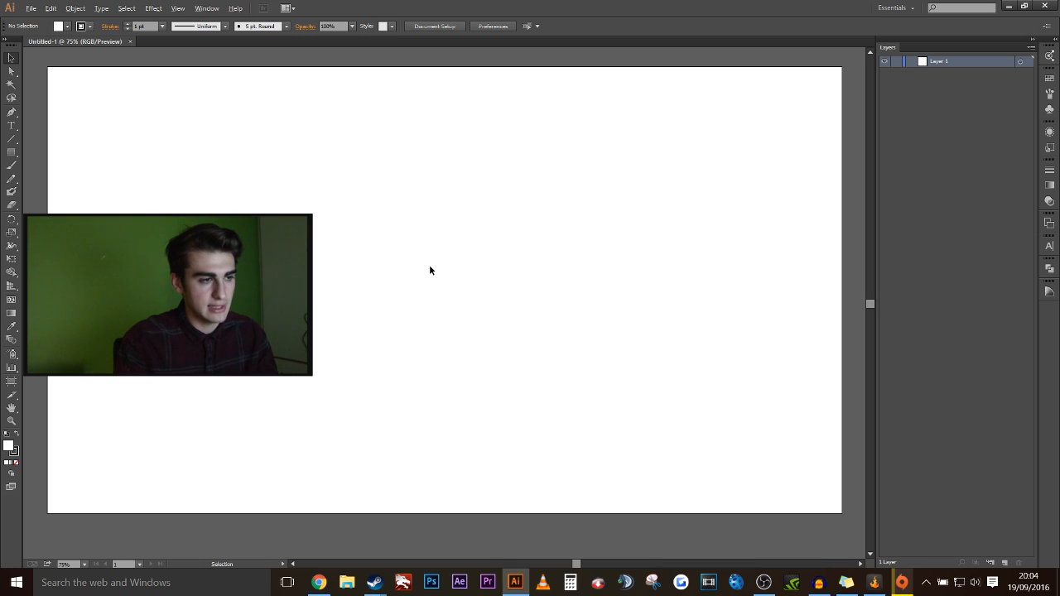
scroll(430, 270, "down", 2)
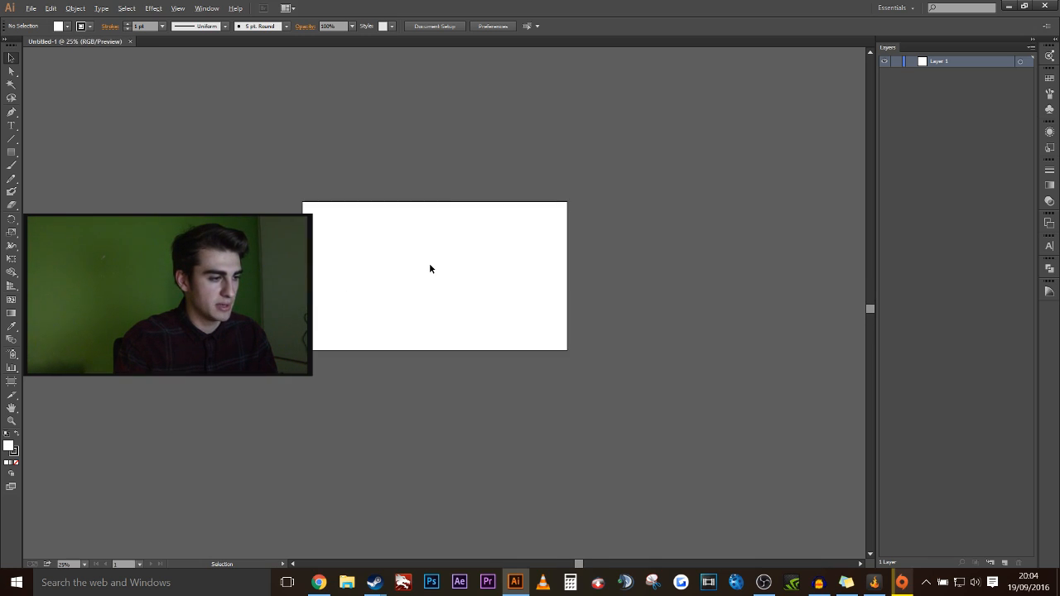
scroll(430, 269, "up", 1)
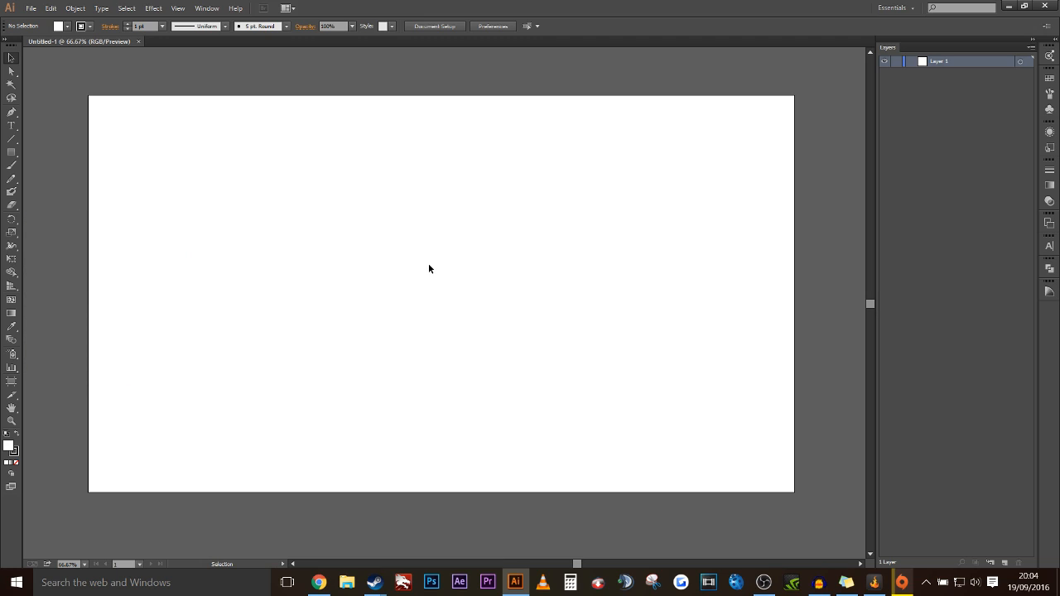
Step: Pan around the artboard with the Hand tool, zoom in toward its corner, and return to a centered view of the whole artboard
key("space")
key("space")
mouse_move(356, 265)
left_mouse_down()
mouse_move(436, 318)
mouse_move(339, 293)
mouse_move(296, 235)
mouse_move(462, 229)
mouse_move(372, 345)
mouse_move(382, 225)
mouse_move(403, 246)
mouse_move(353, 254)
left_mouse_up()
key("space")
left_click_drag(264, 199, 612, 324)
scroll(487, 277, "up", 5)
scroll(487, 276, "up", 3)
scroll(487, 277, "down", 3)
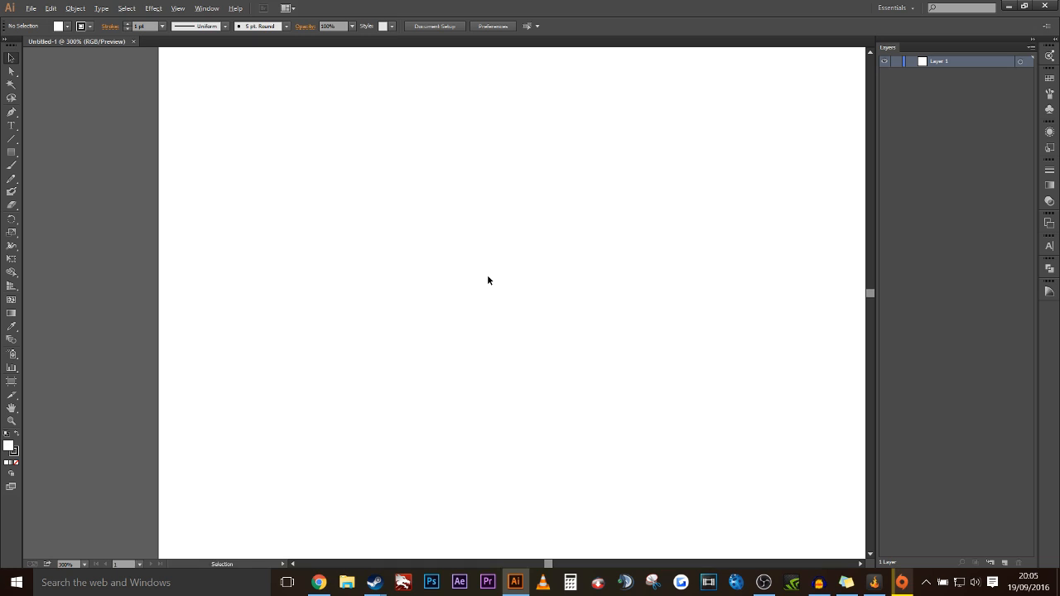
key("space")
left_click_drag(379, 166, 426, 314)
scroll(427, 314, "down", 1)
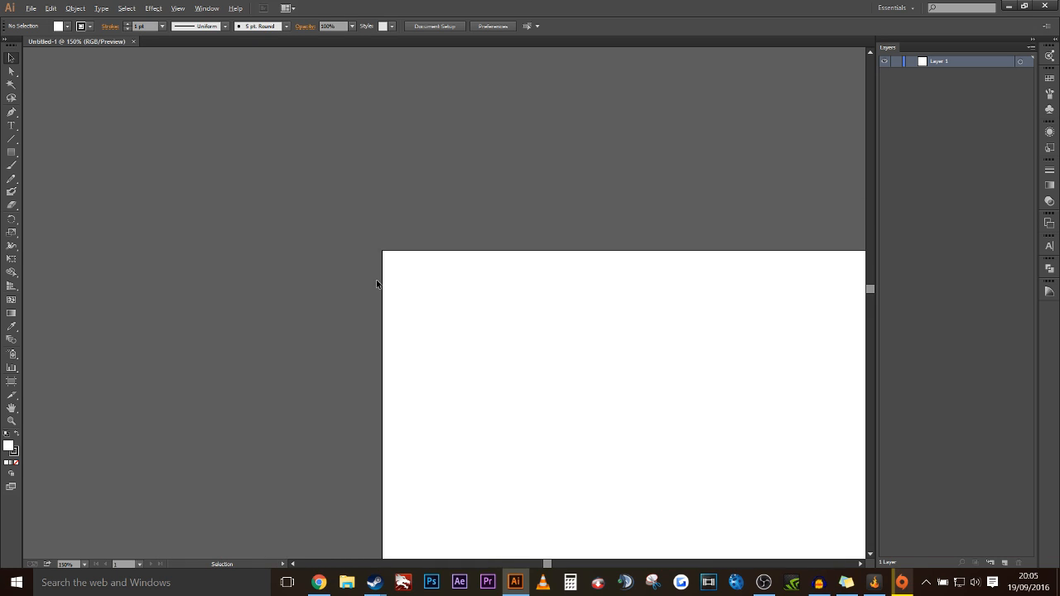
scroll(376, 284, "down", 6)
scroll(461, 352, "up", 2)
key("space")
left_click_drag(461, 351, 411, 324)
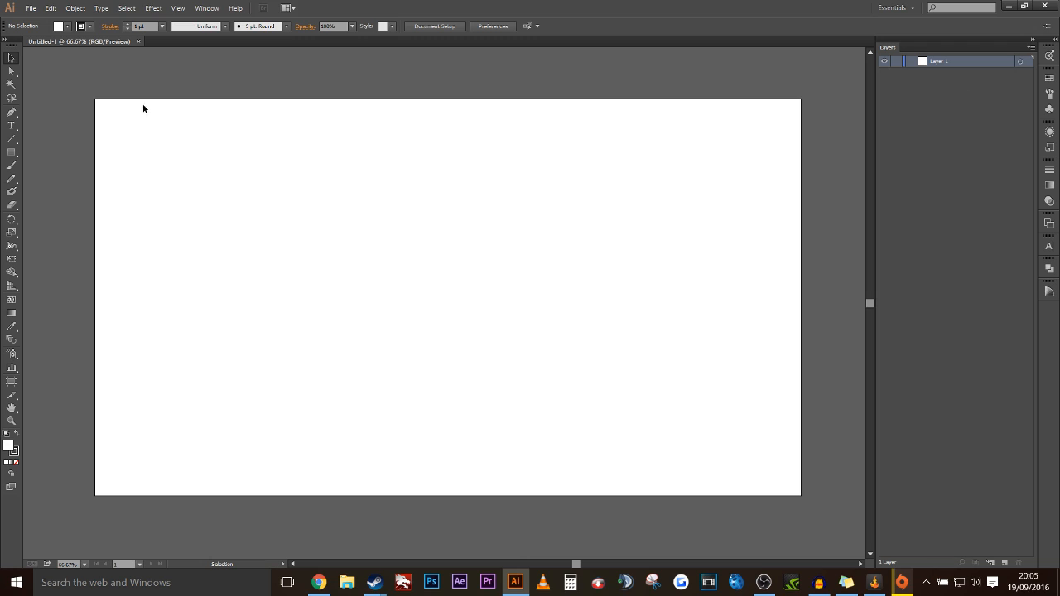
Step: Switch the workspace to Automation and return to the Essentials workspace
left_click(806, 13)
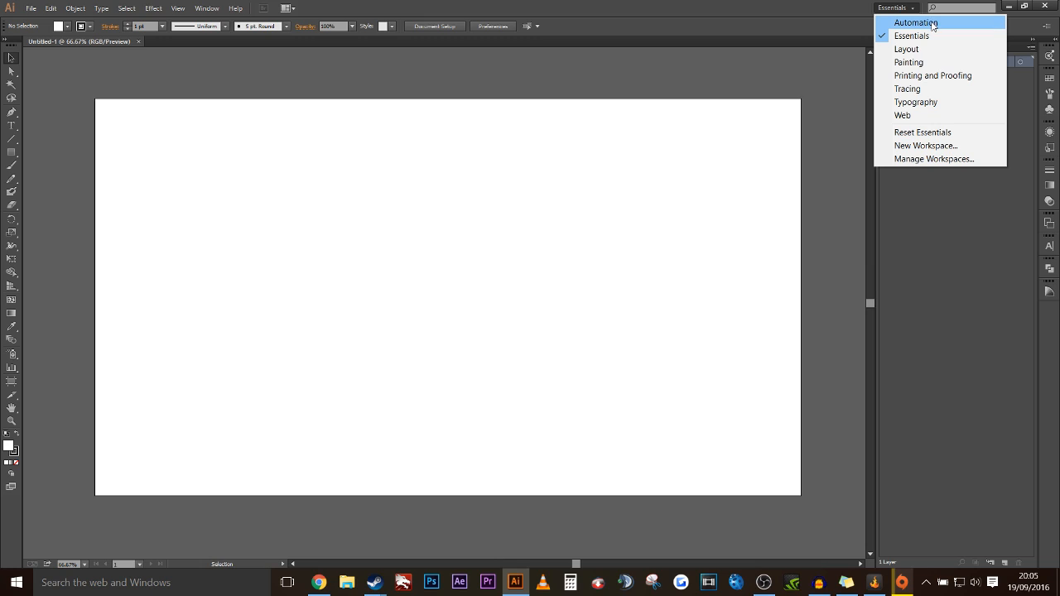
left_click(762, 58)
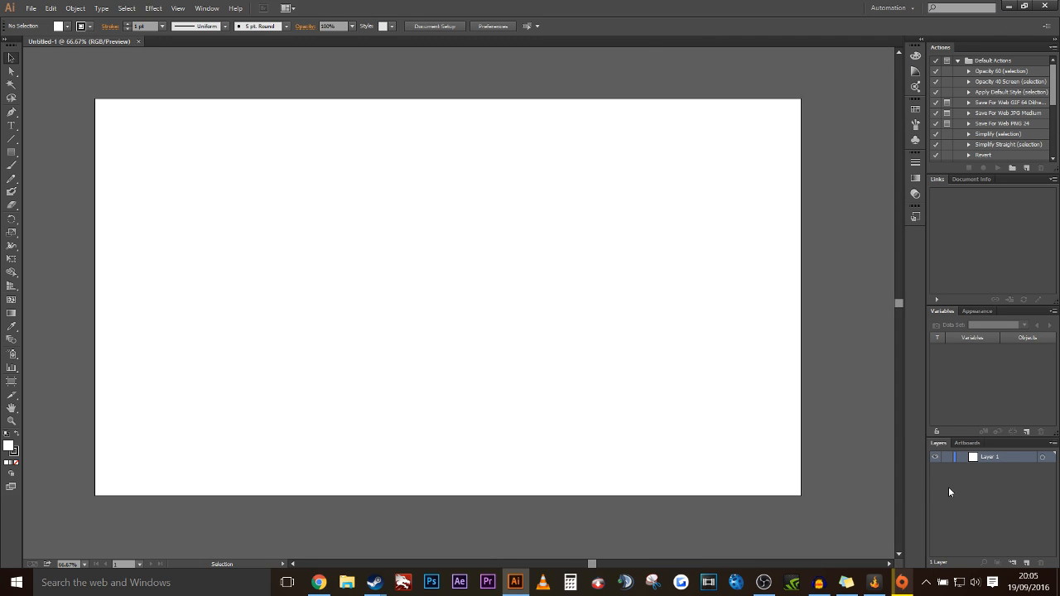
left_click(890, 8)
left_click(907, 36)
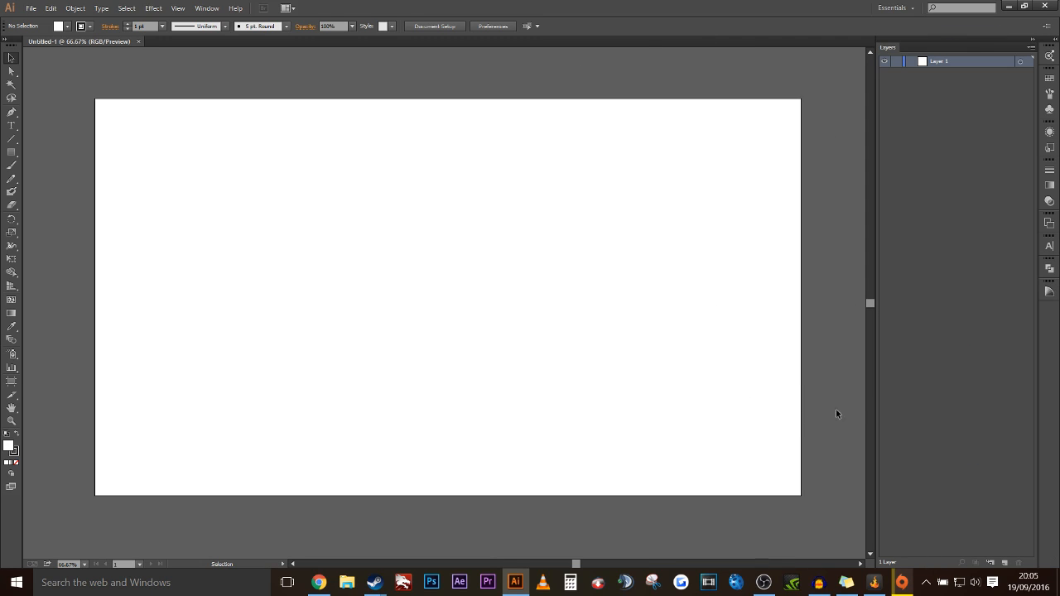
left_click(902, 9)
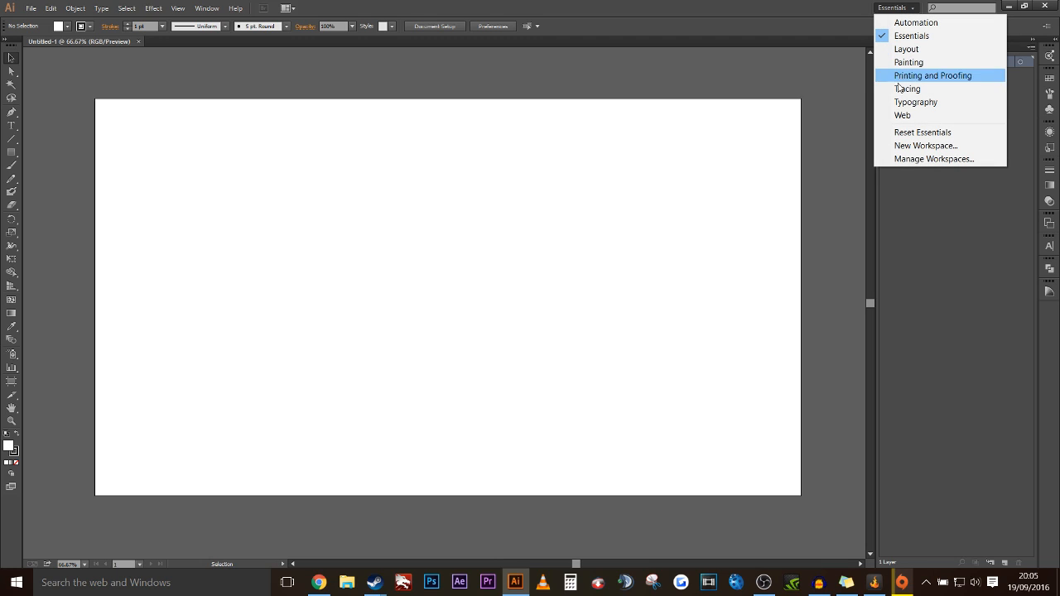
left_click(894, 7)
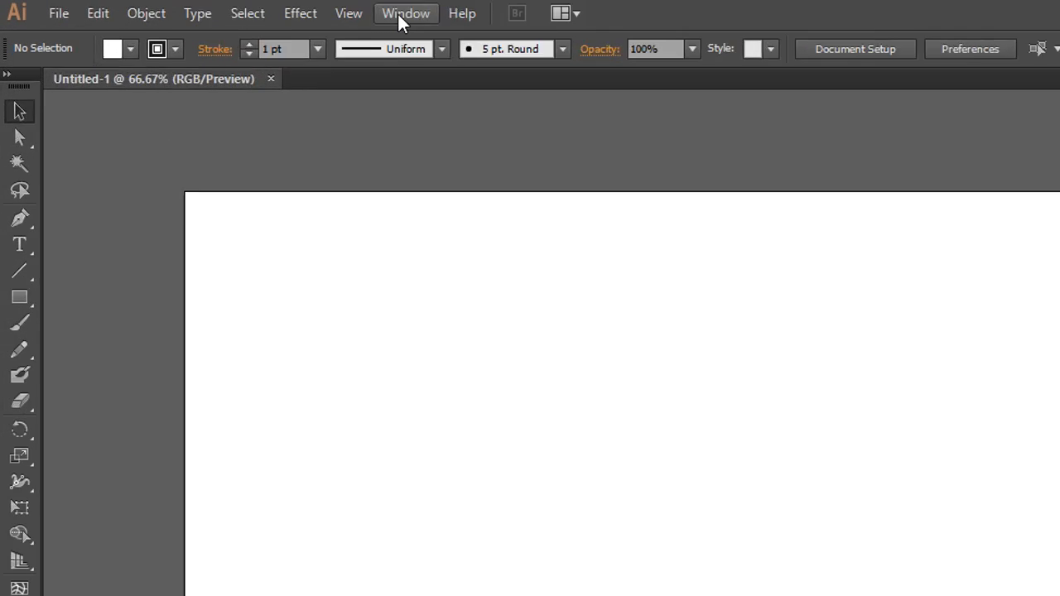
left_click(206, 9)
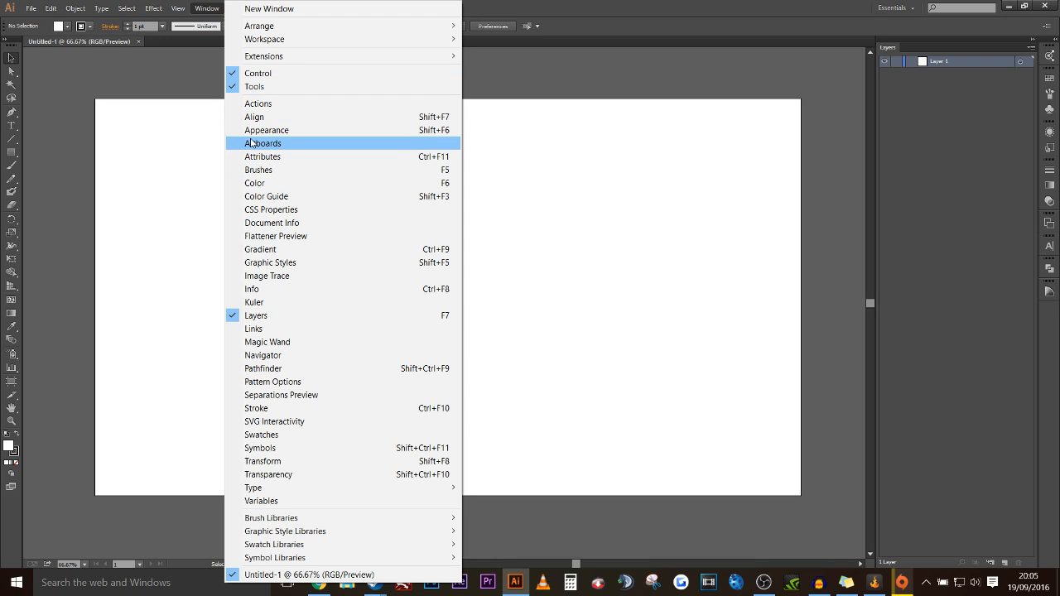
left_click(208, 10)
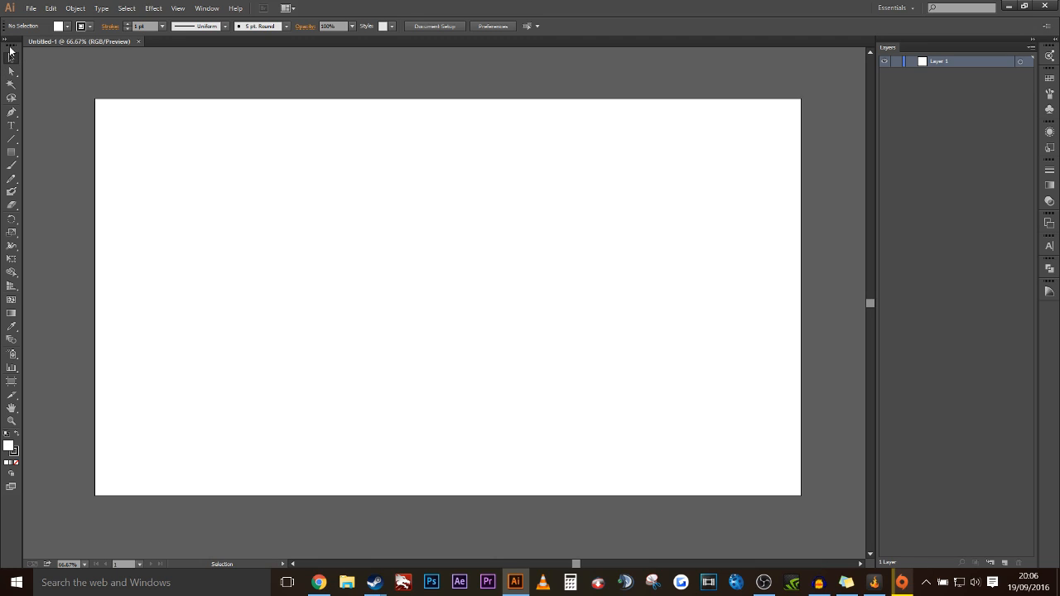
Step: Draw a rectangle about 537 x 510 px in the upper-left part of the artboard with the Rectangle Tool
left_click(11, 155)
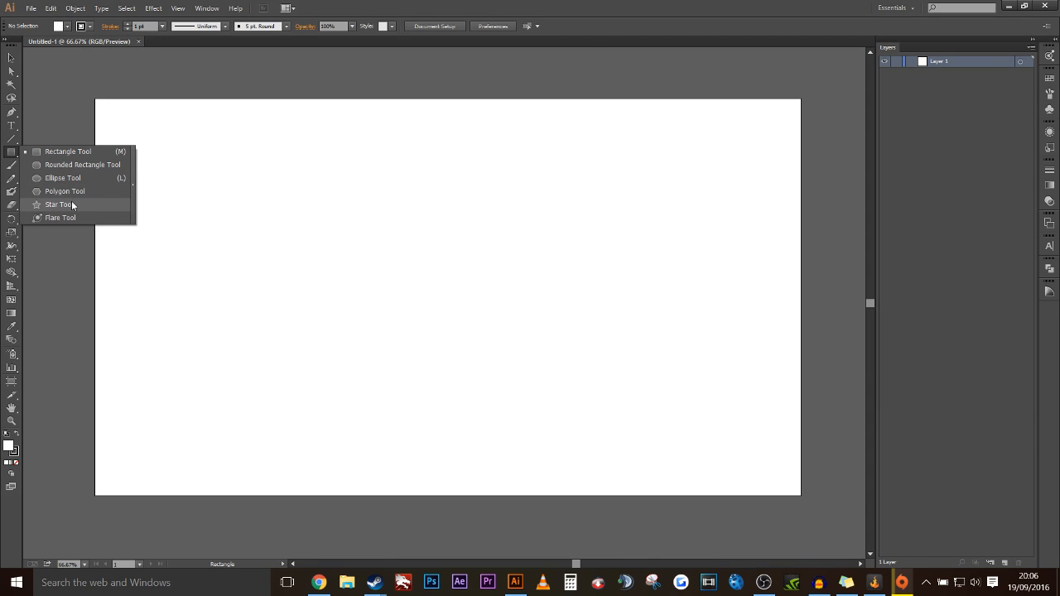
left_click(72, 154)
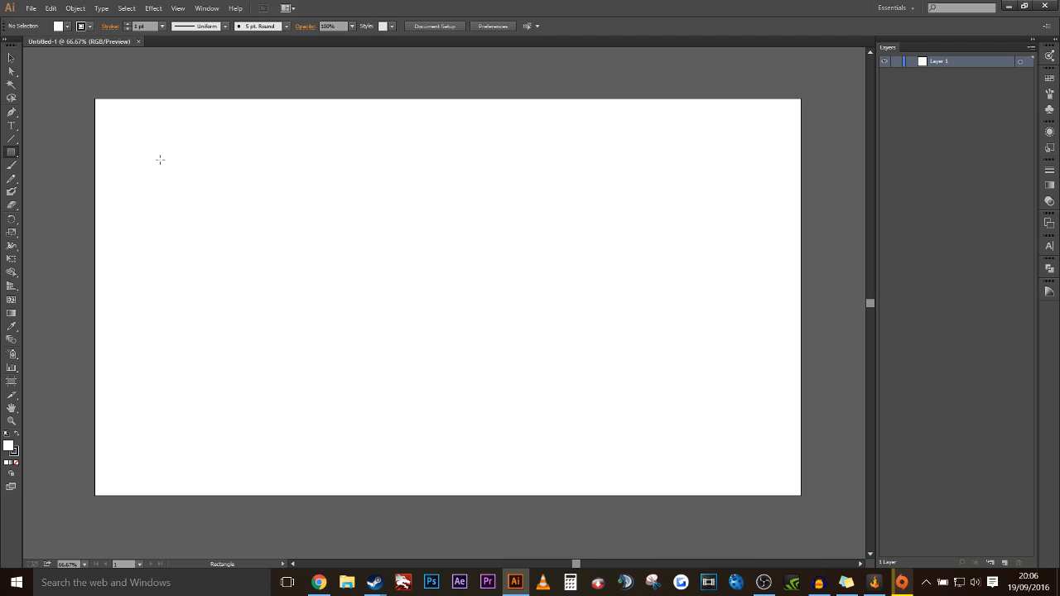
mouse_move(152, 156)
left_mouse_down()
mouse_move(238, 238)
mouse_move(192, 189)
mouse_move(254, 240)
mouse_move(277, 296)
mouse_move(207, 131)
mouse_move(160, 282)
mouse_move(94, 262)
mouse_move(258, 260)
mouse_move(267, 284)
mouse_move(350, 344)
left_mouse_up()
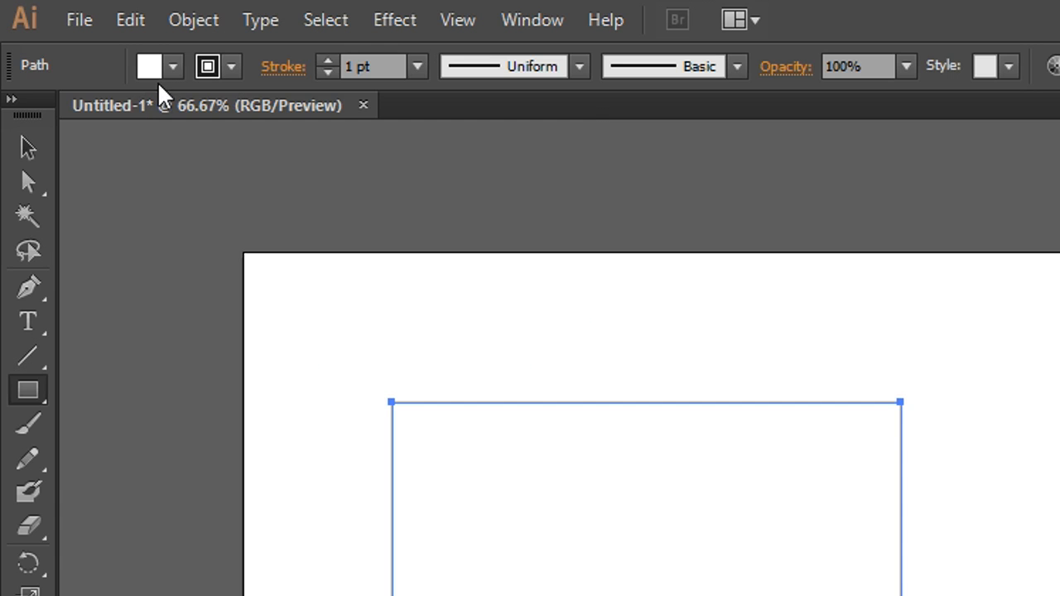
Step: Fill the rectangle with dark blue and give it a pink stroke color
left_click(68, 26)
left_click(173, 66)
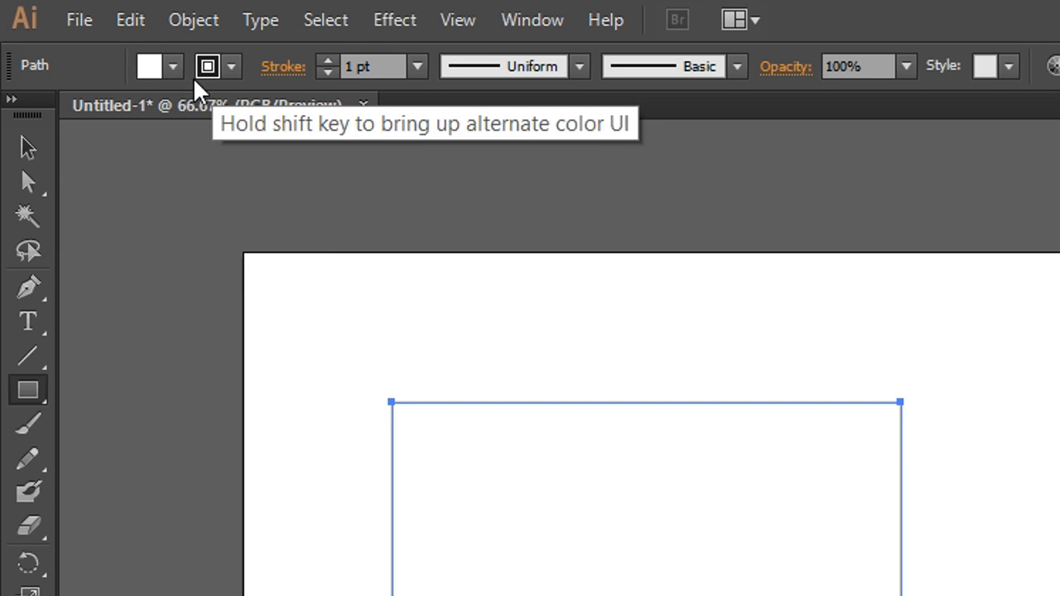
left_click(161, 74)
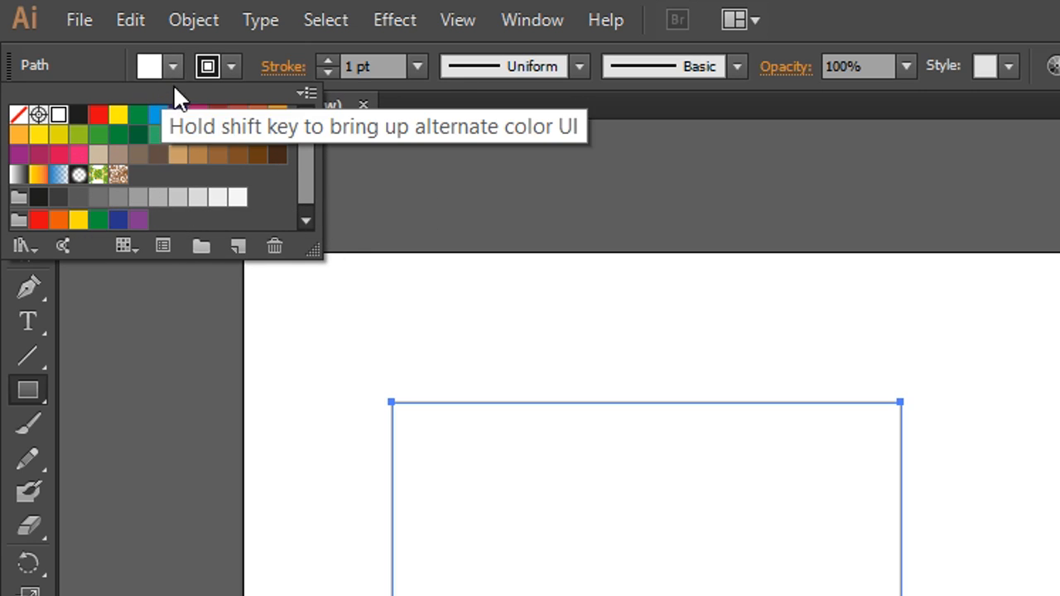
left_click(172, 117)
left_click(233, 66)
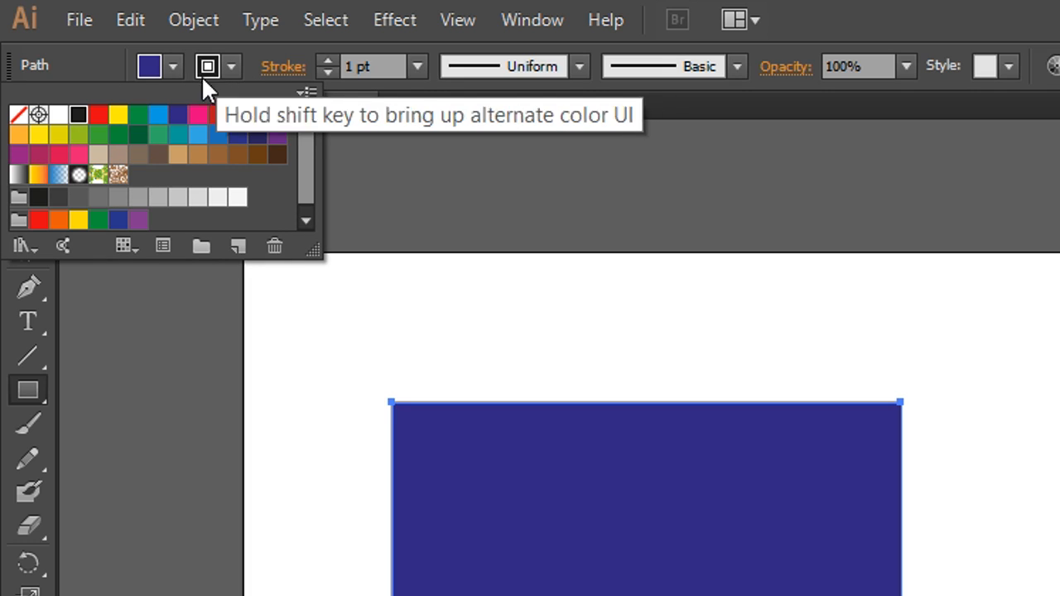
left_click(199, 116)
left_click(225, 72)
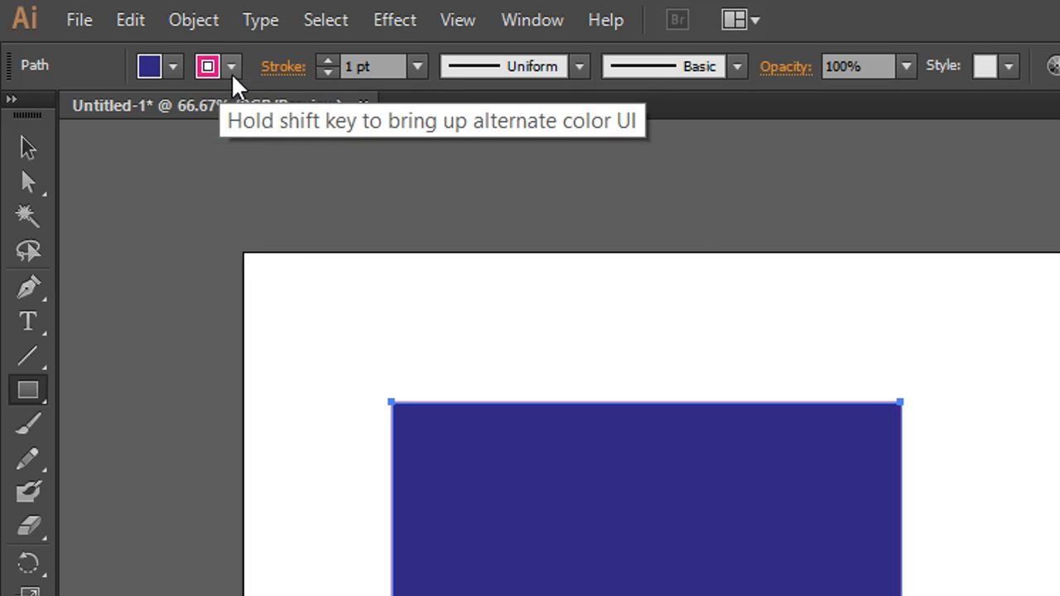
Step: Increase the rectangle's stroke weight to 18 pt
left_click(328, 62)
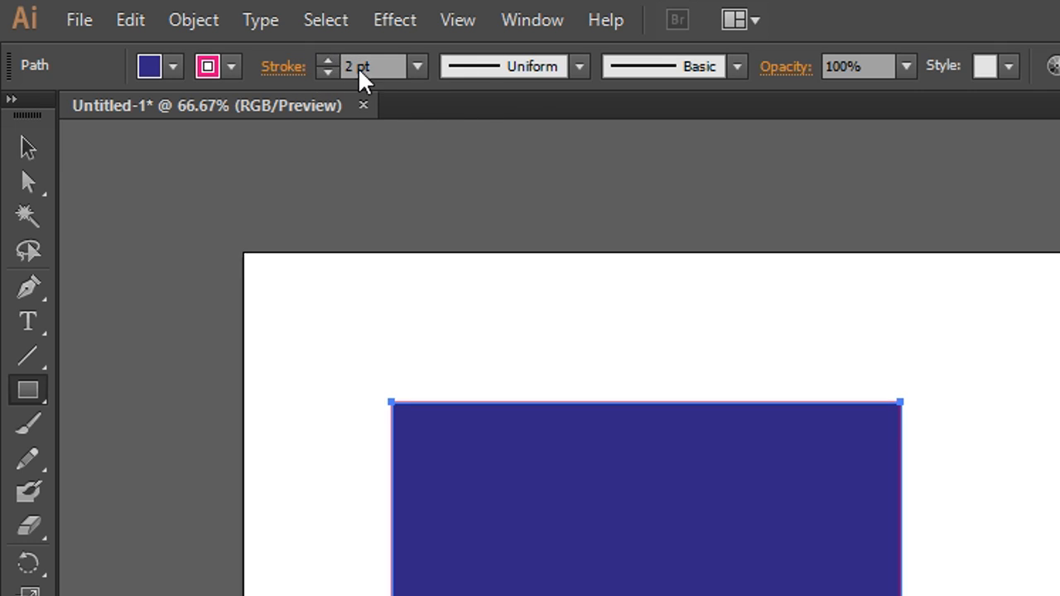
left_click(415, 68)
left_click(441, 254)
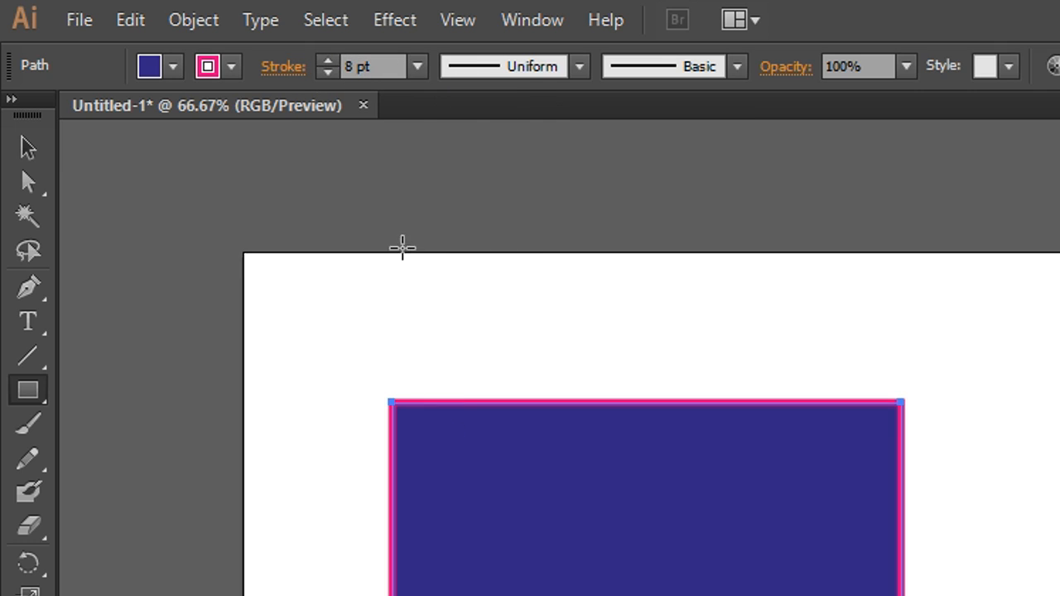
left_click_drag(370, 68, 287, 66)
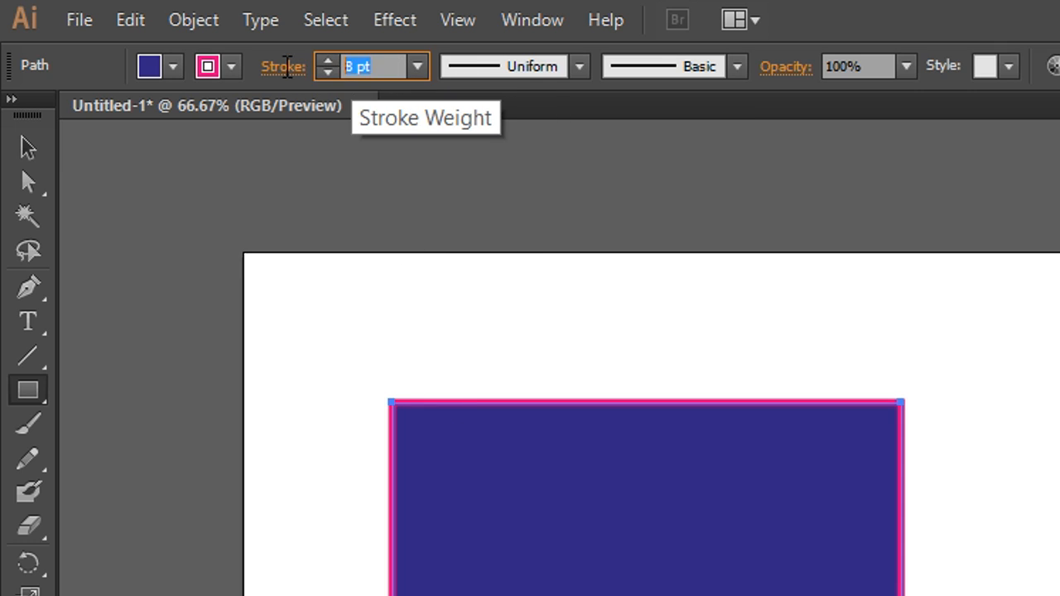
left_click(417, 66)
left_click(452, 593)
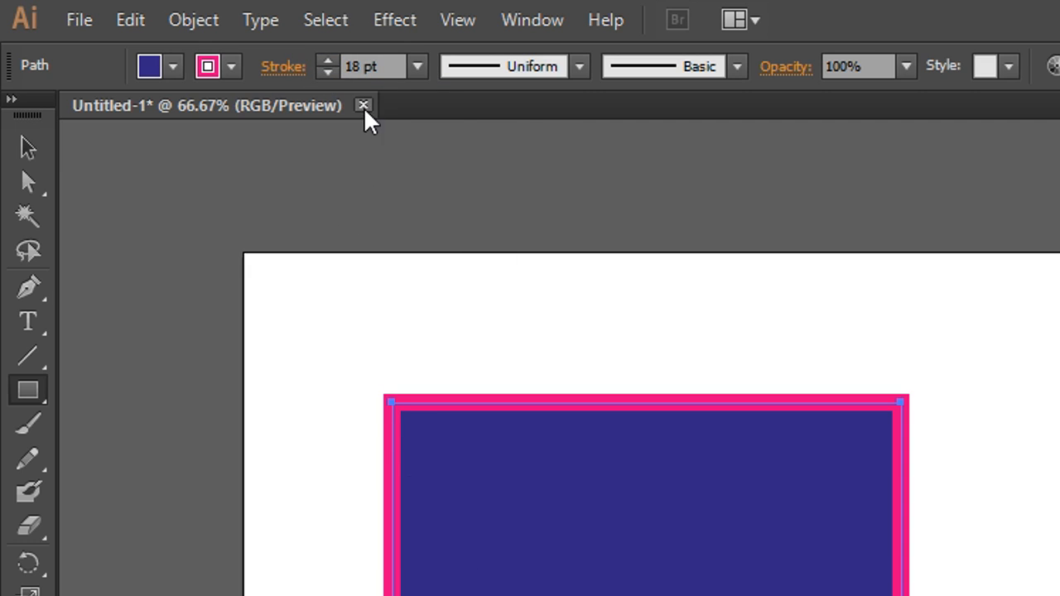
left_click(418, 66)
left_click(418, 66)
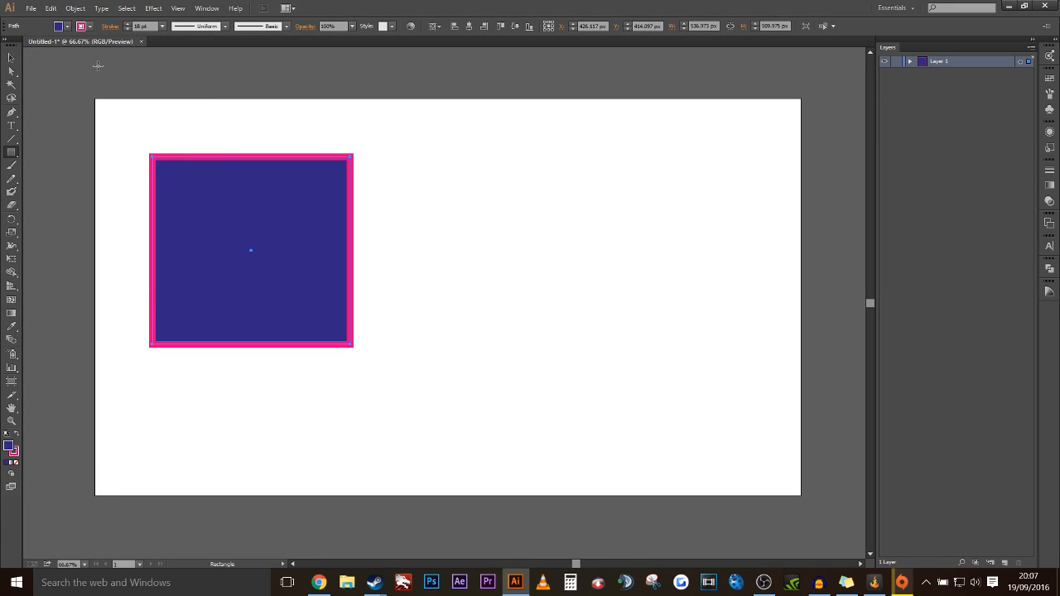
Step: Switch to the Selection tool and move the rectangle slightly up and to the right on the artboard
key("v")
left_click(413, 121)
left_click_drag(259, 220, 325, 203)
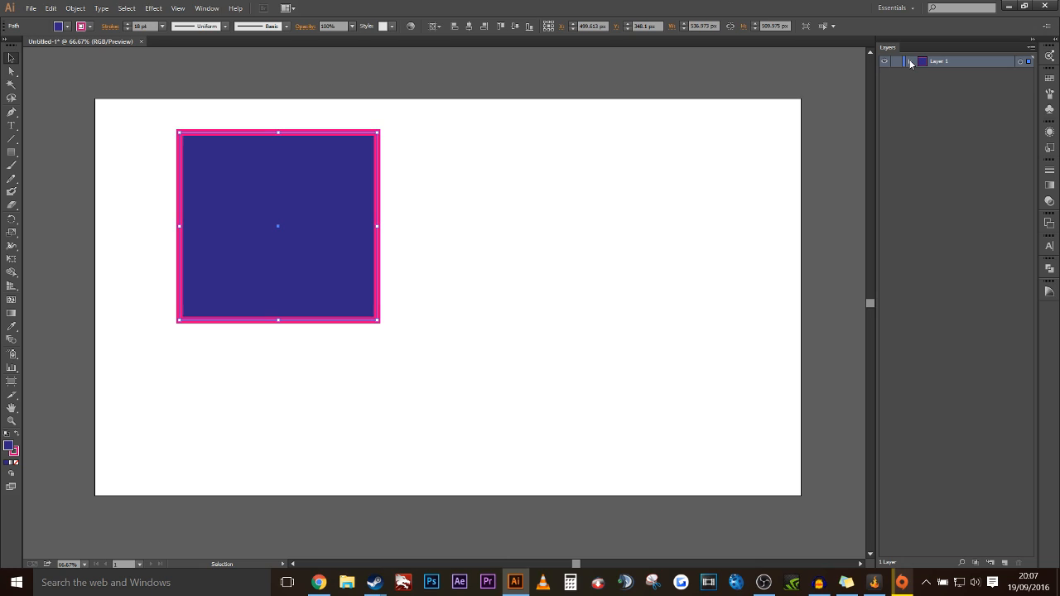
Step: Expand Layer 1 and highlight the rectangle's path inside it
left_click(912, 63)
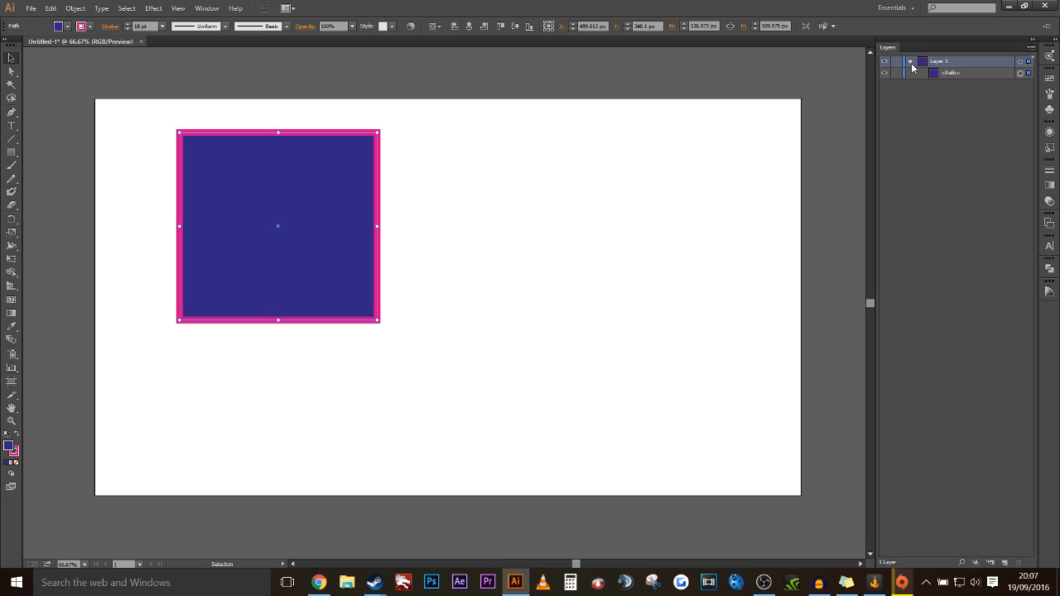
left_click(912, 63)
left_click(911, 63)
left_click(953, 76)
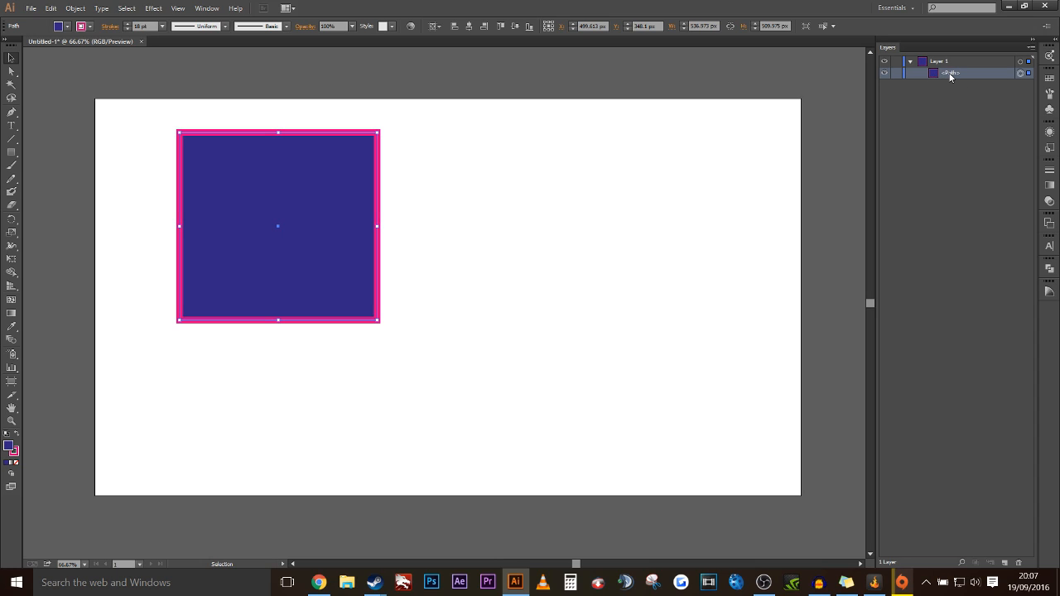
Step: Move the rectangle around the artboard, ending in its right half
left_click_drag(323, 174, 309, 158)
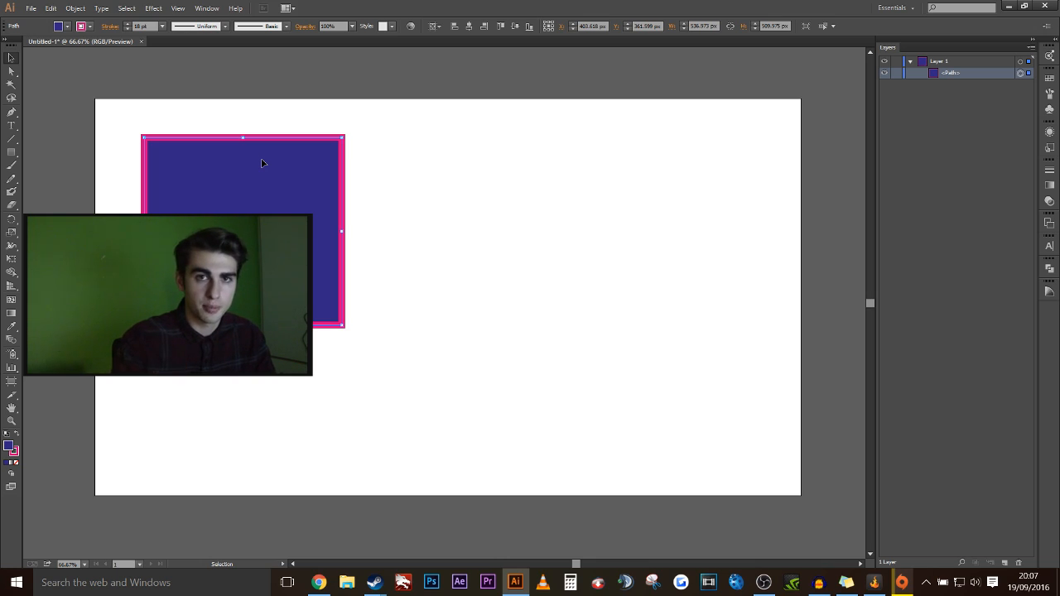
left_click_drag(262, 163, 268, 209)
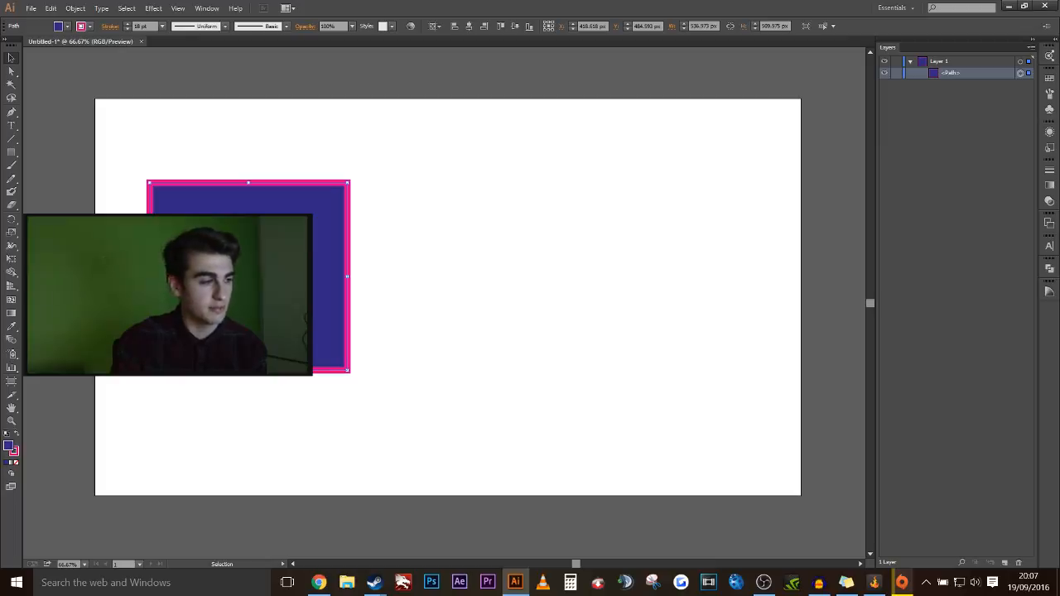
left_click_drag(266, 229, 574, 242)
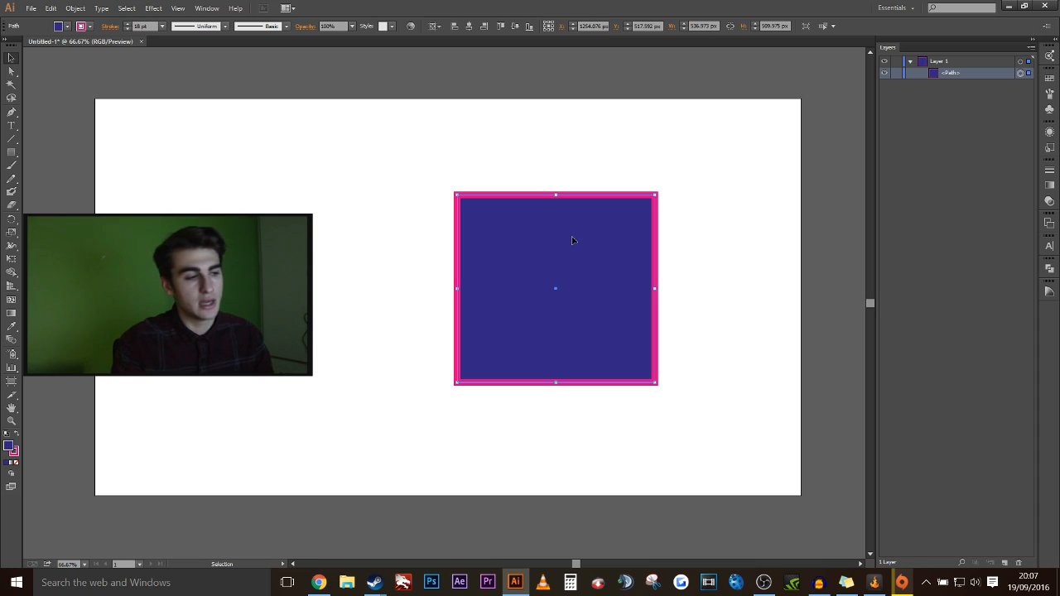
left_click_drag(594, 265, 627, 256)
Step: Examine the edge of the rectangle's upper-left corner at up to 4800% magnification, then return to the 66.67% view
scroll(477, 195, "up", 13)
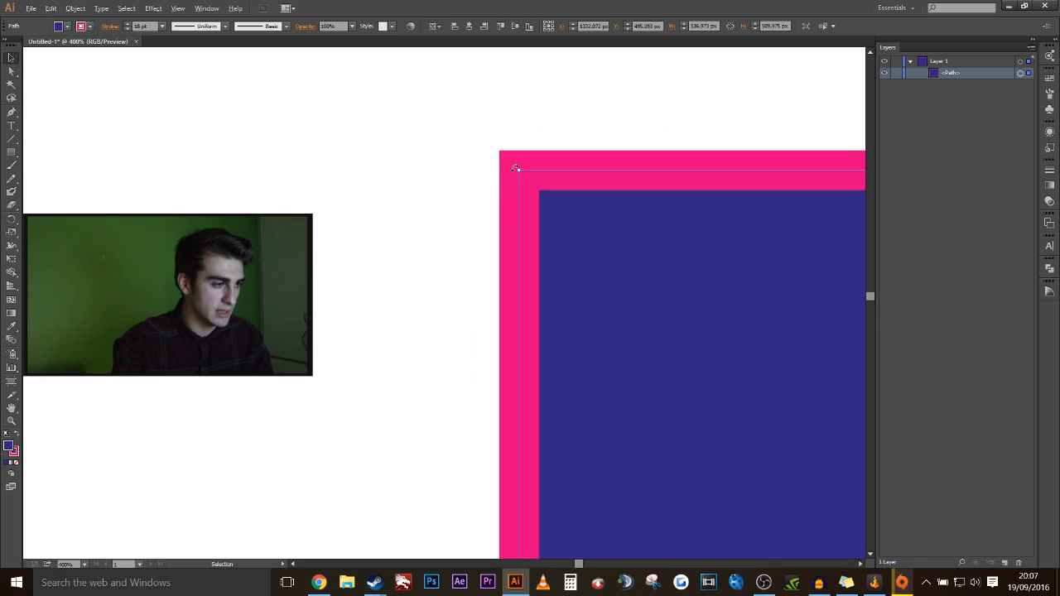
scroll(448, 160, "up", 1)
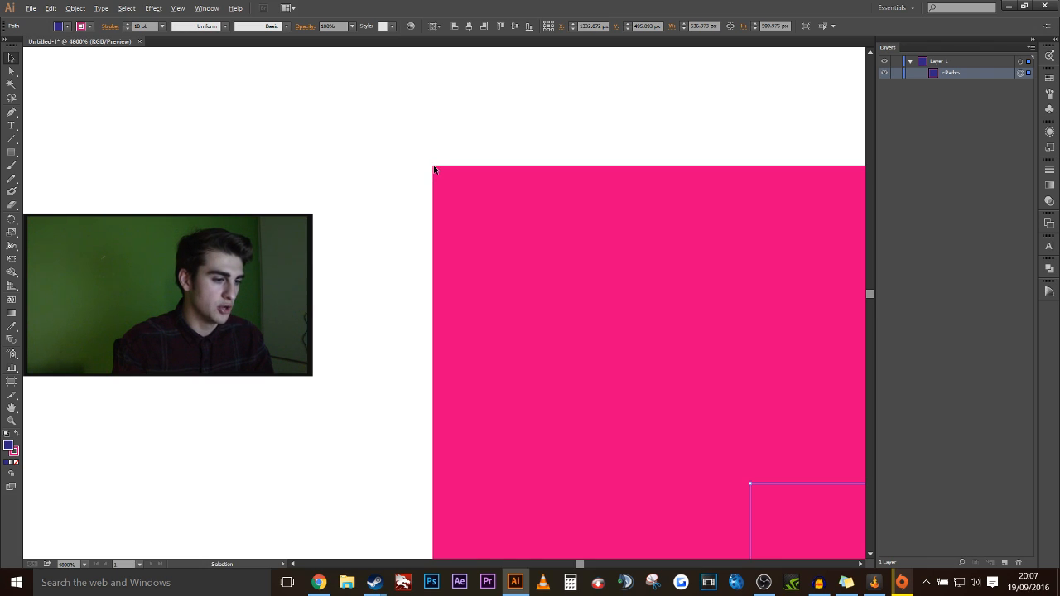
scroll(434, 170, "down", 12)
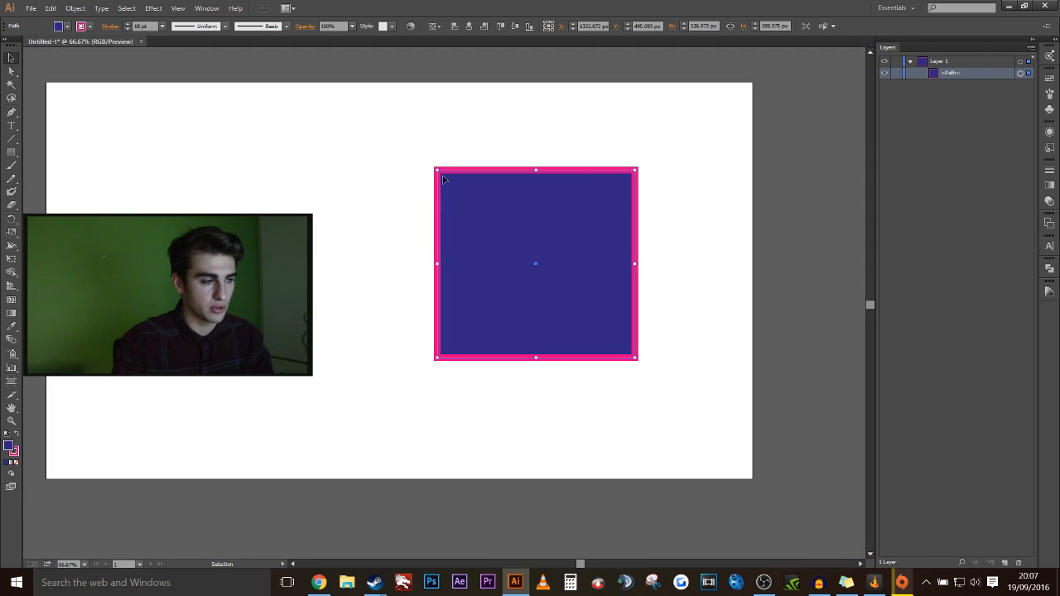
Step: Move the rectangle in stages to the artboard's upper-left corner and back toward its middle
left_click_drag(442, 178, 438, 272)
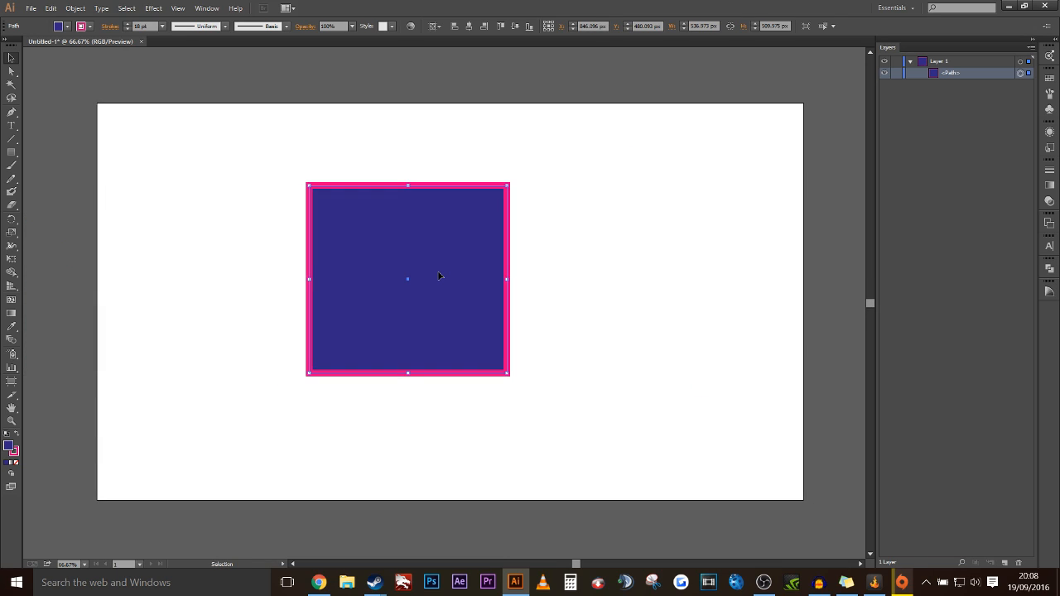
left_click_drag(443, 276, 358, 300)
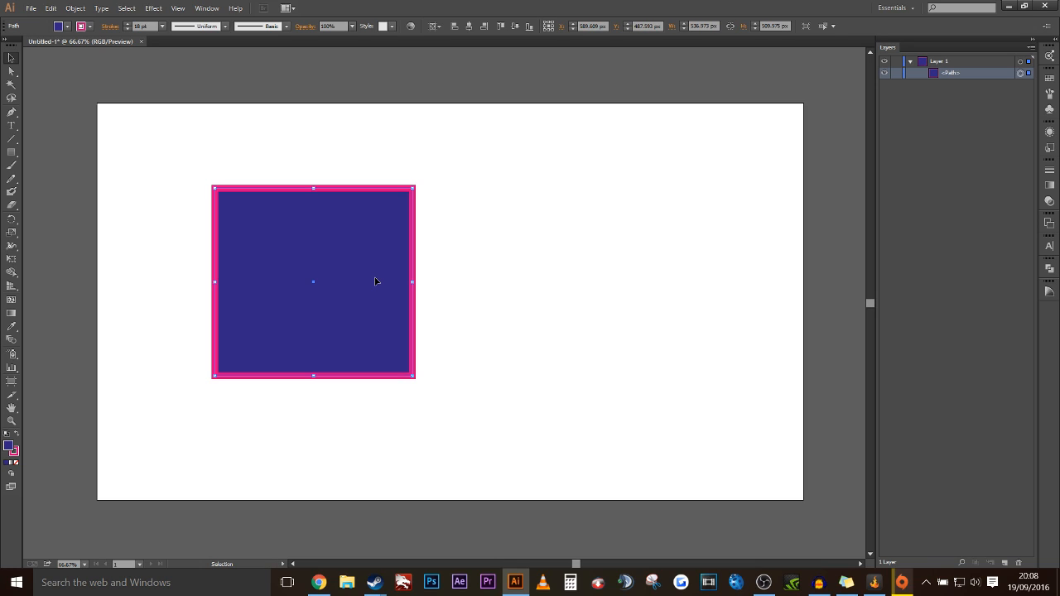
left_click_drag(383, 269, 288, 215)
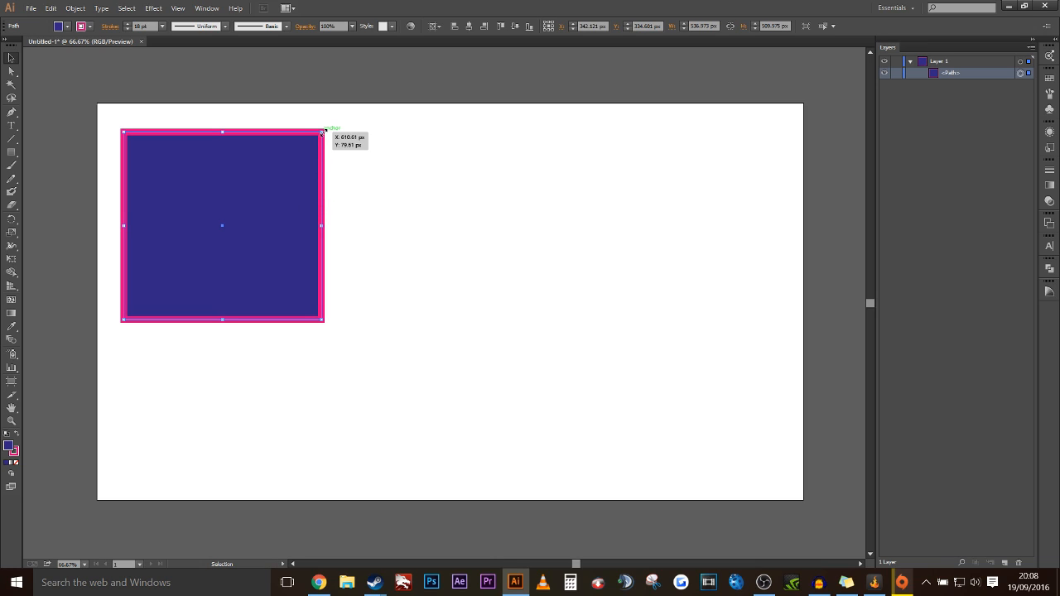
left_click_drag(296, 172, 269, 183)
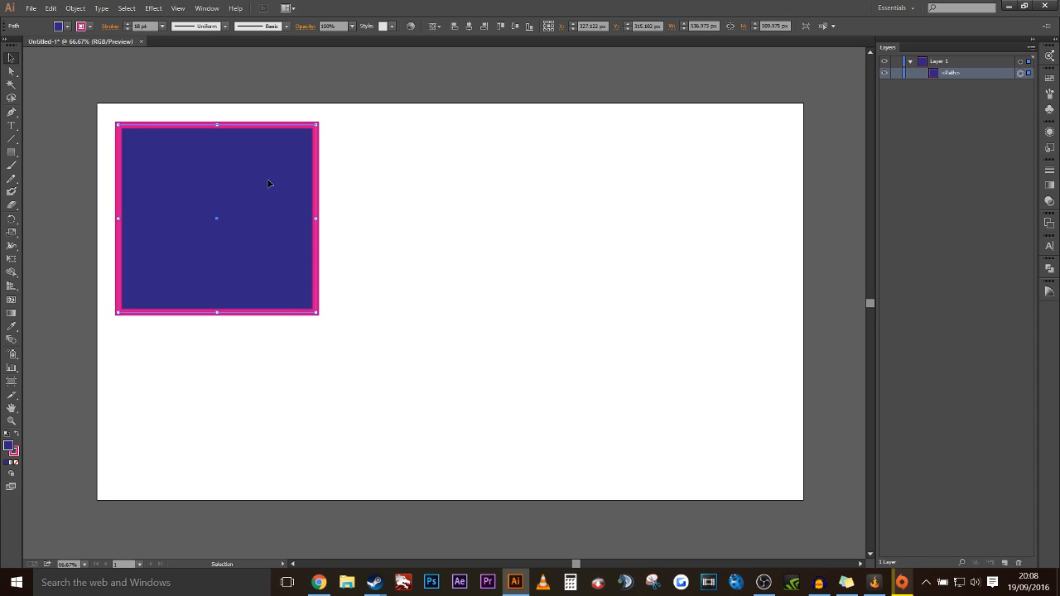
left_click_drag(259, 183, 470, 203)
Step: Delete the rectangle and add a new layer above Layer 1, leaving no layer highlighted
key("Delete")
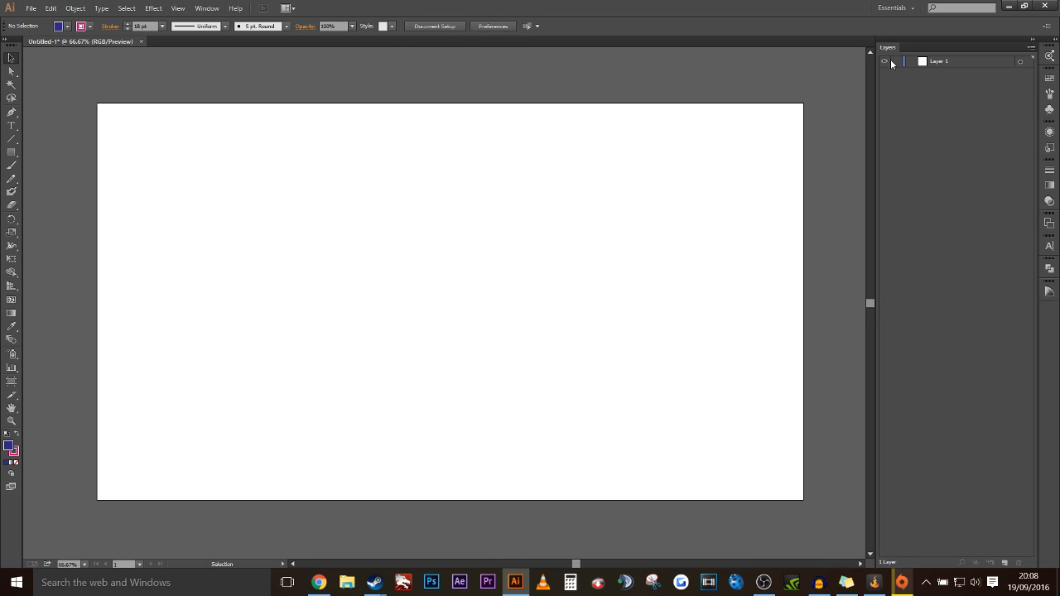
left_click(1004, 564)
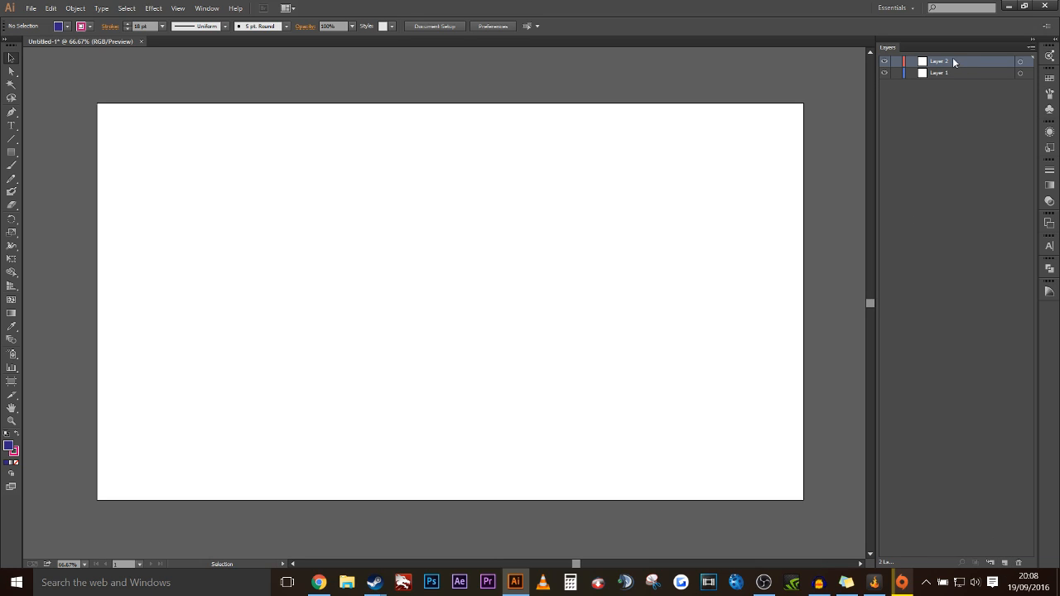
left_click(949, 133)
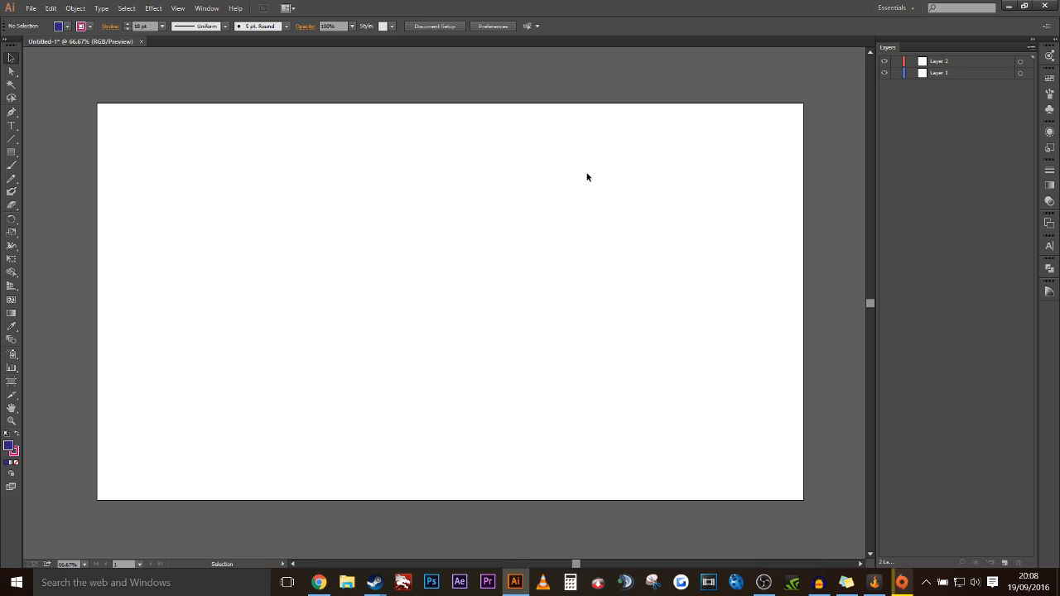
Step: Make Layer 2 the active layer and activate the Rectangle tool
left_click(970, 65)
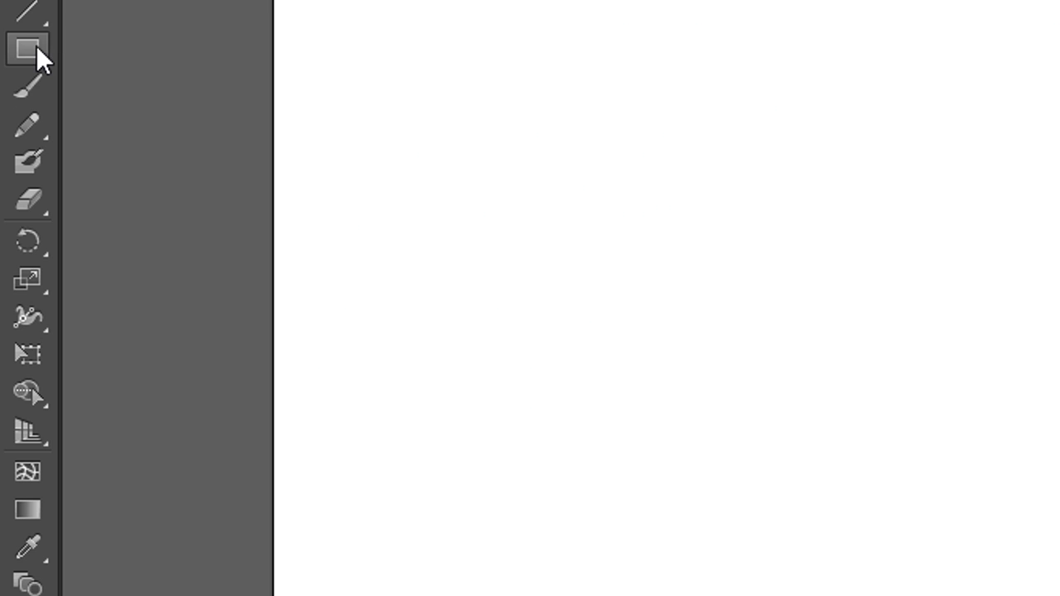
left_click(15, 155)
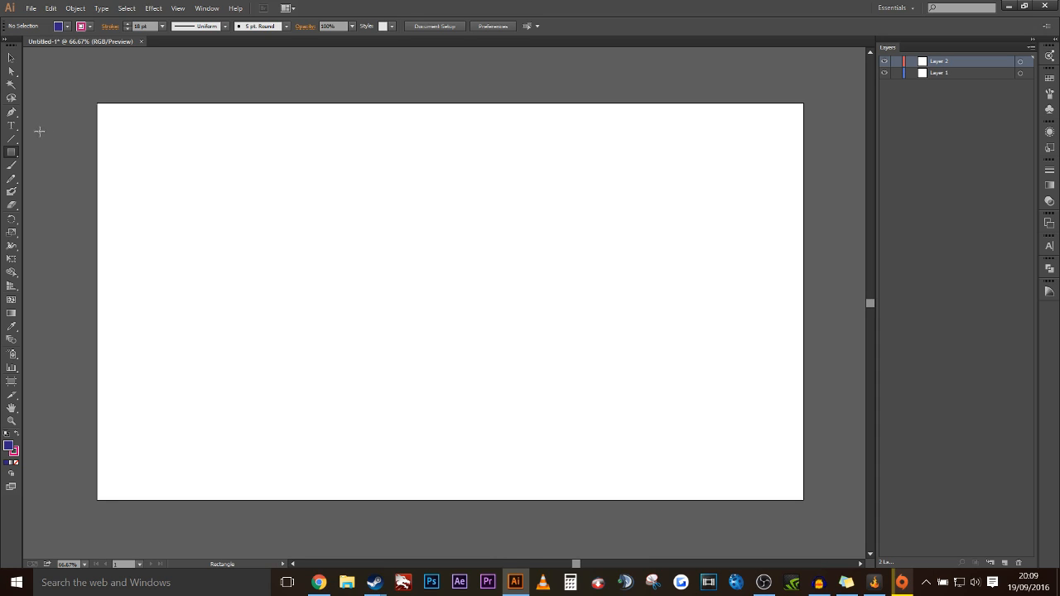
left_click(15, 155)
Step: Draw a closed triangle on Layer 2 with the Pen tool, spanning the left and middle of the artboard
left_click(14, 118)
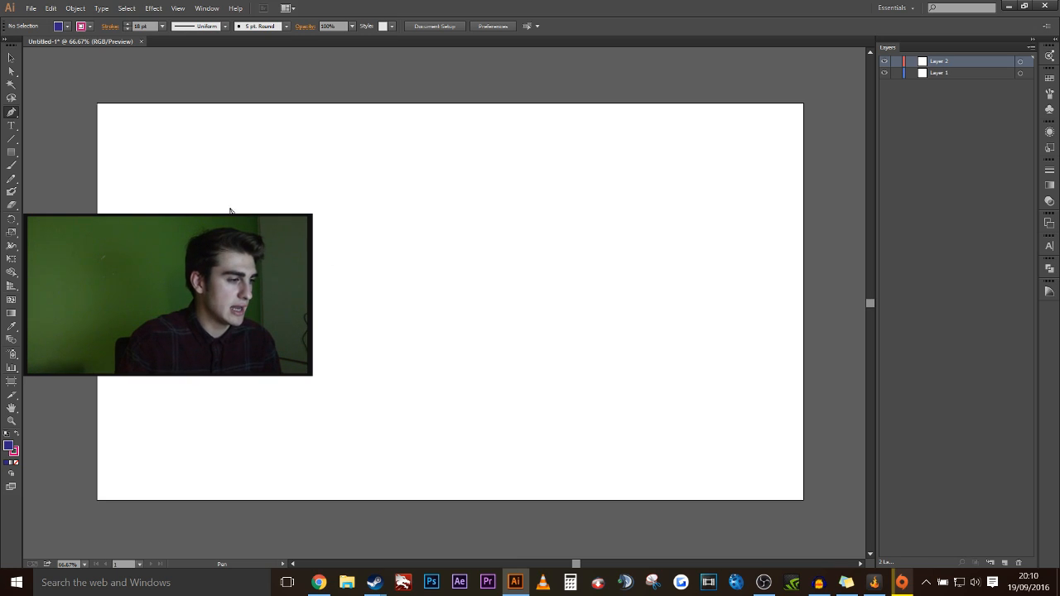
left_click(261, 230)
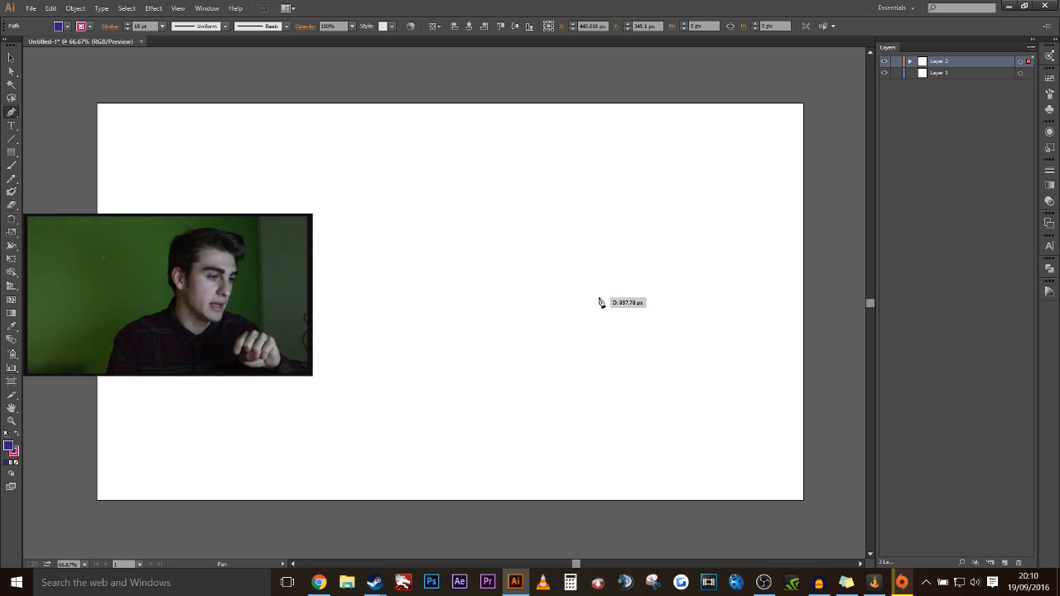
left_click(507, 385)
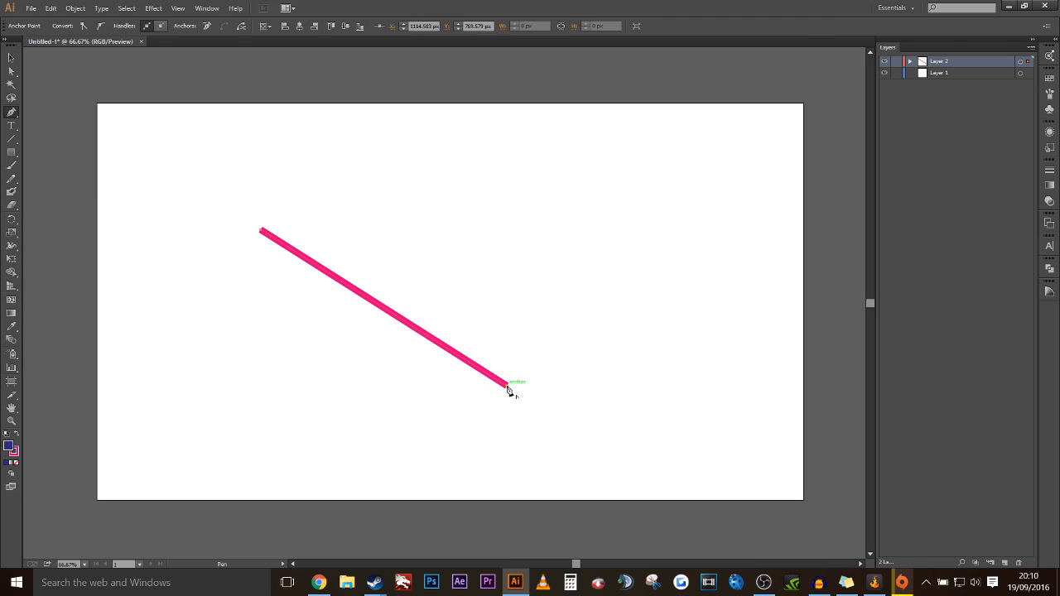
left_click(534, 176)
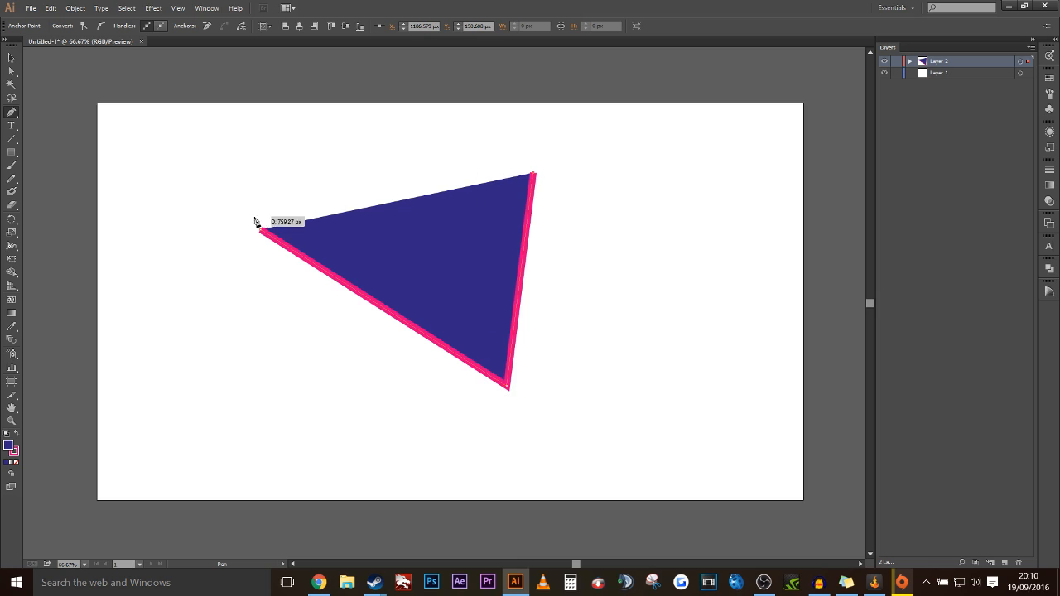
left_click(264, 233)
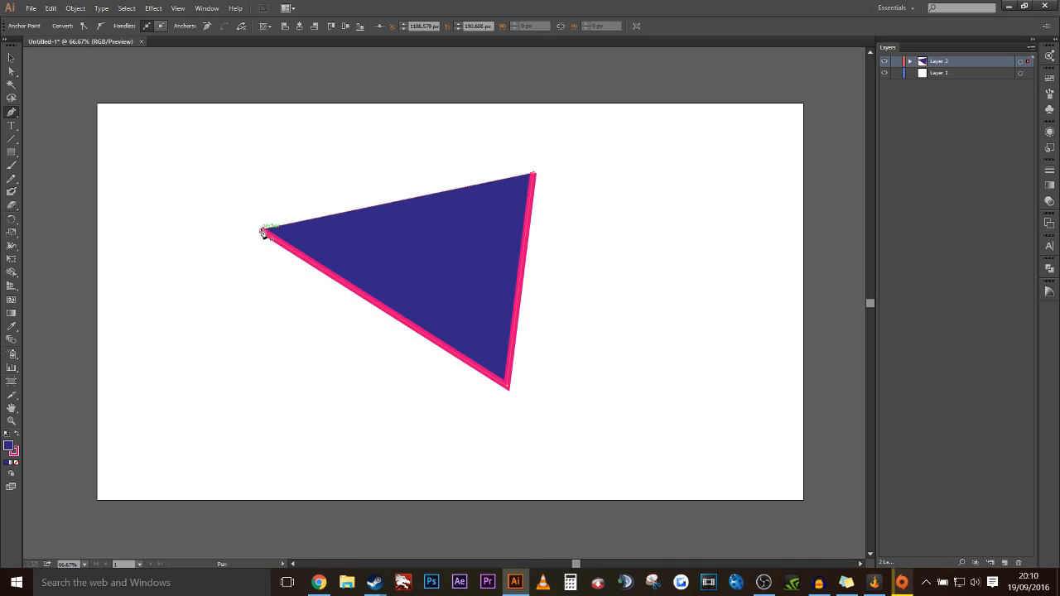
left_click(342, 162)
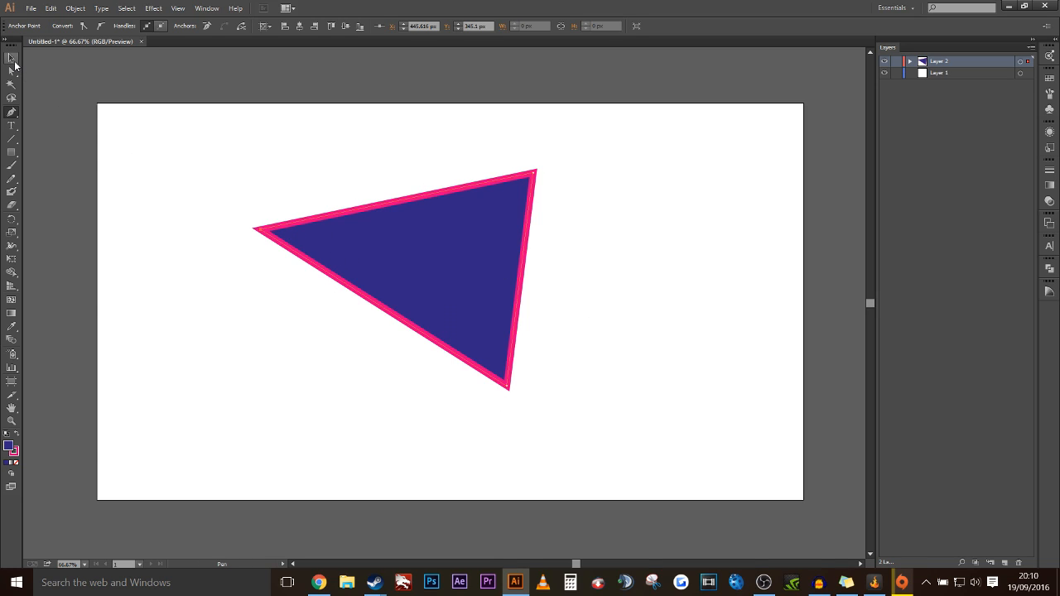
Step: Move the triangle slightly up and to the right with the Selection tool, and delete it
left_click(13, 59)
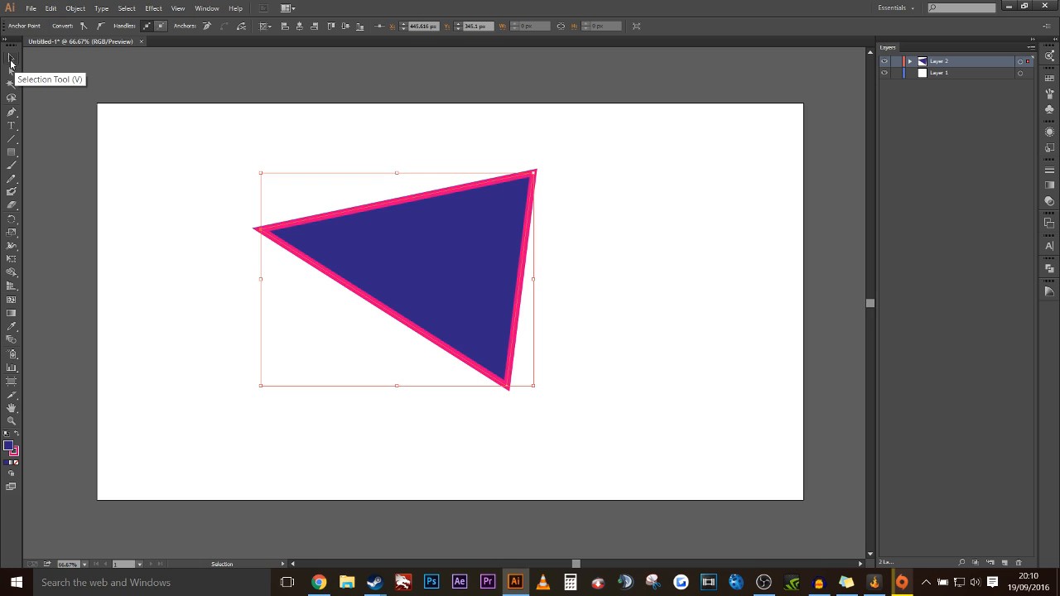
mouse_move(483, 273)
left_mouse_down()
mouse_move(474, 316)
mouse_move(490, 266)
left_mouse_up()
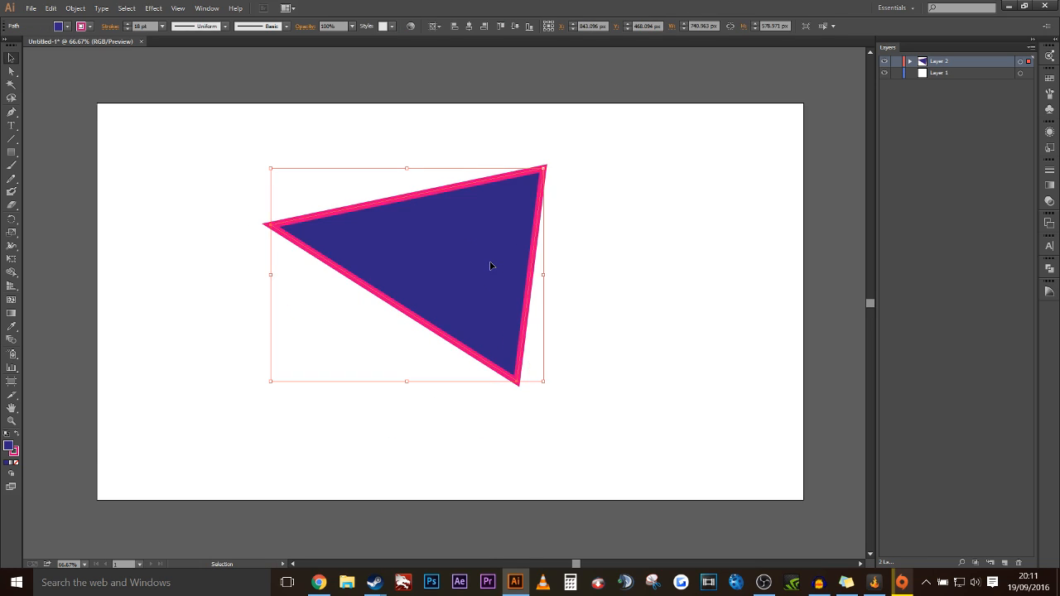
key("Delete")
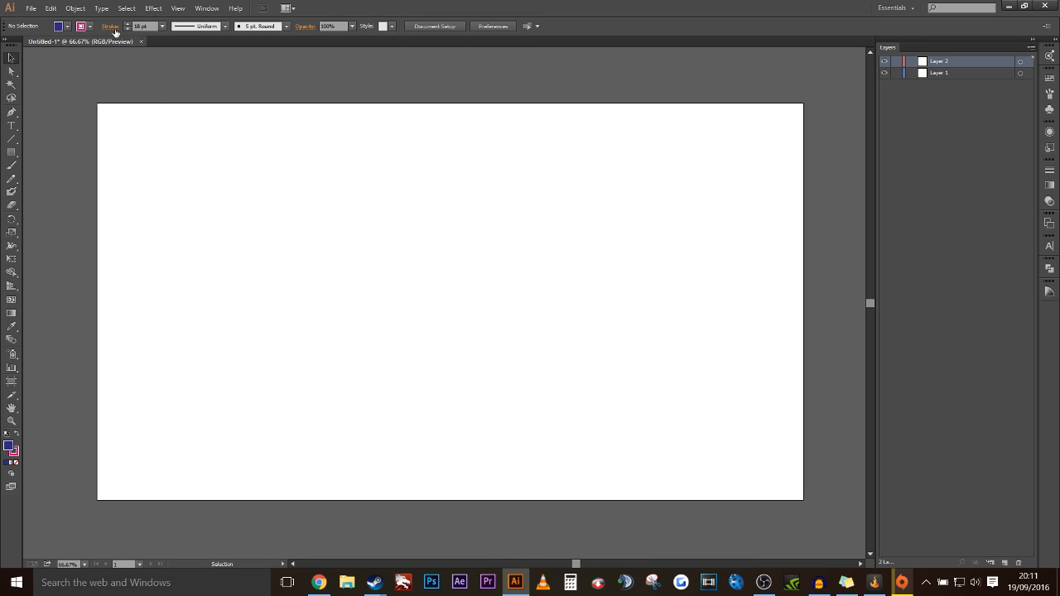
Step: Set the stroke to None and the fill to black for new shapes
left_click(90, 27)
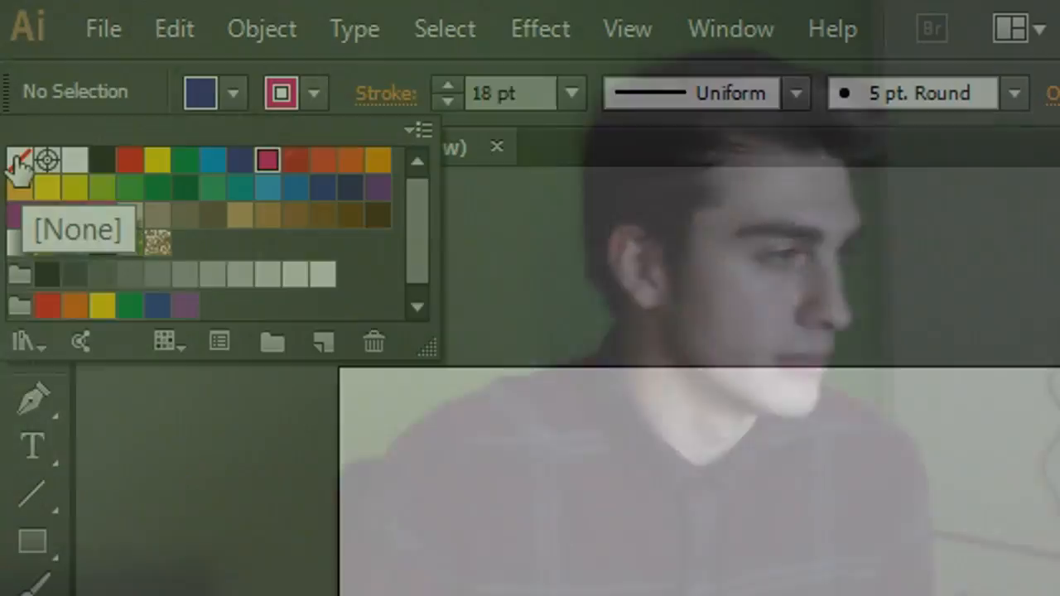
left_click(18, 161)
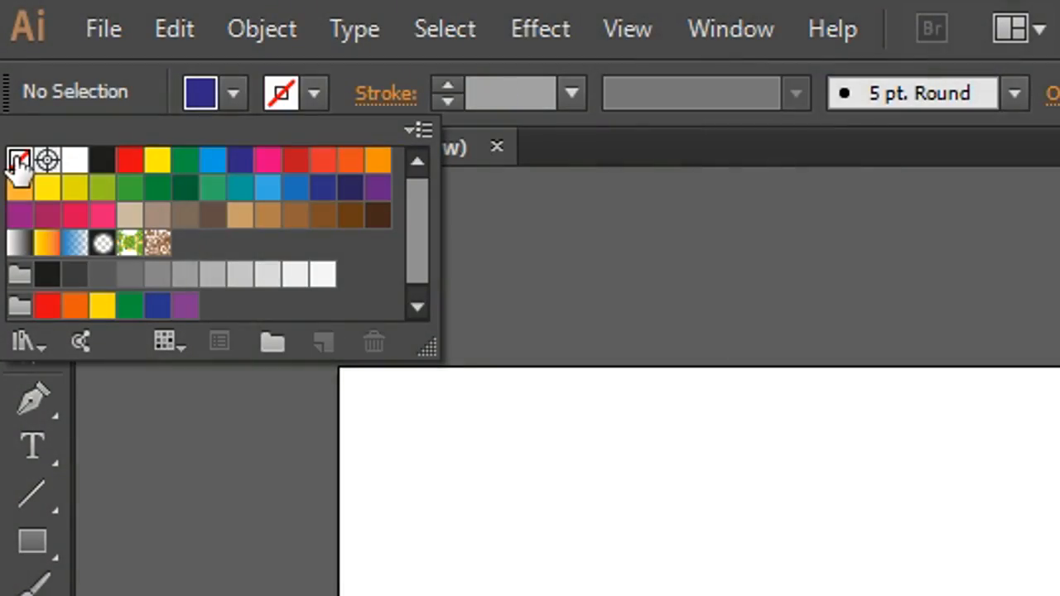
left_click(317, 84)
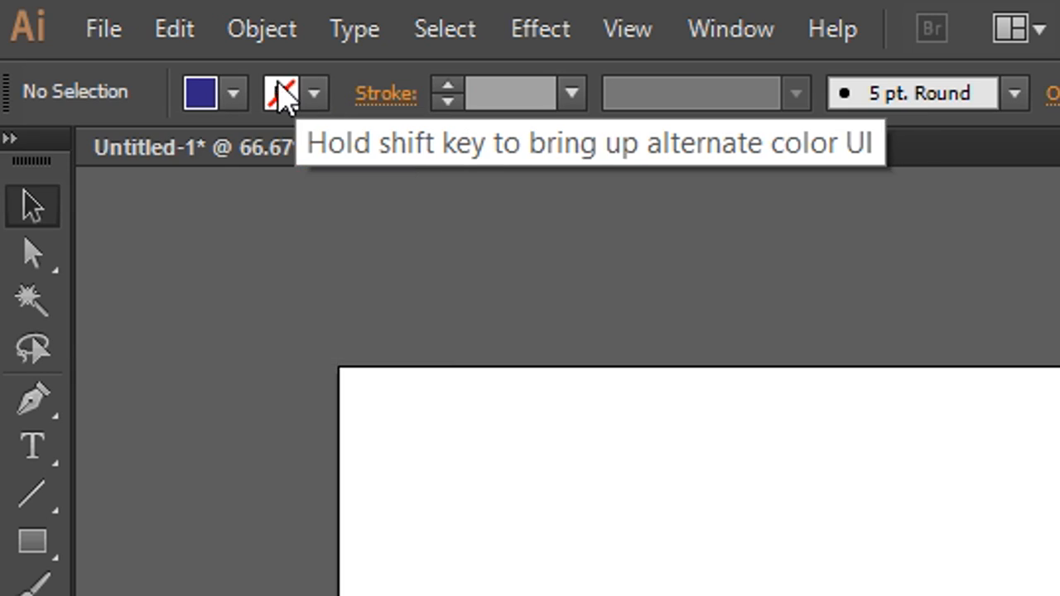
left_click(235, 92)
left_click(101, 161)
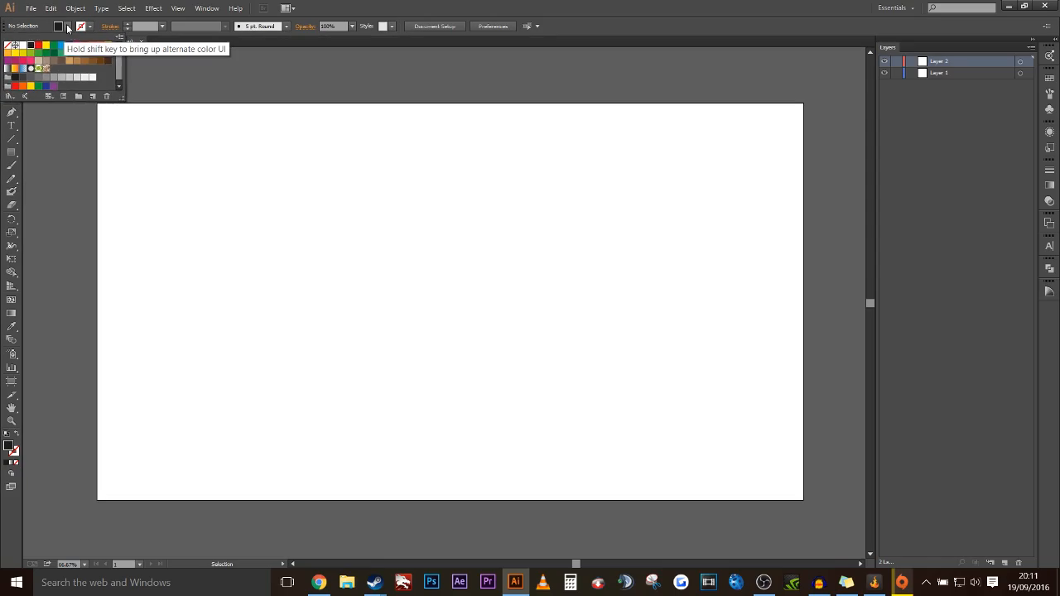
left_click(234, 94)
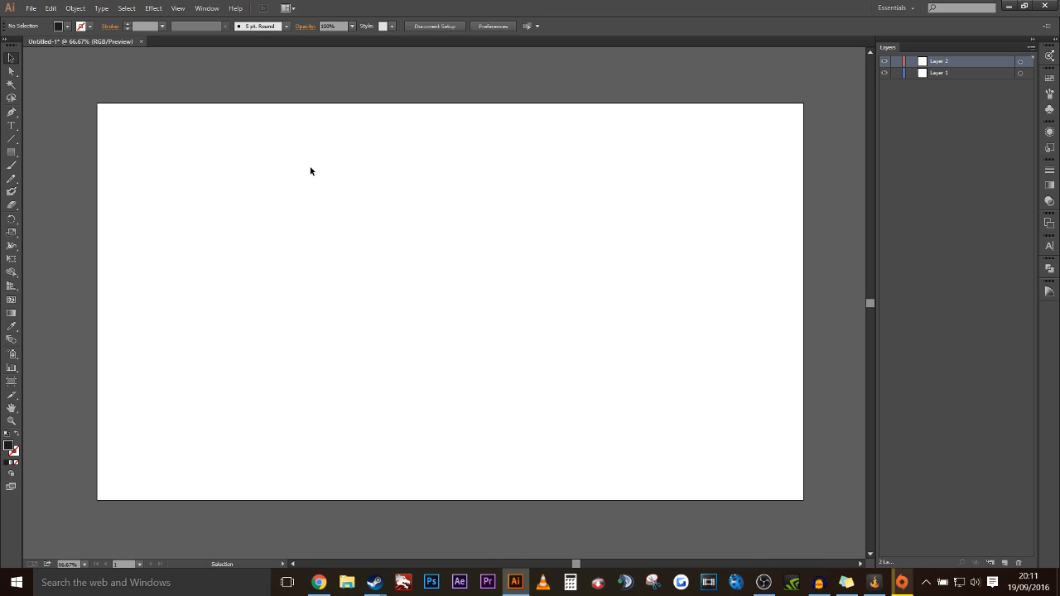
Step: Draw a closed, jagged eight-point shape with three upward spikes using straight Pen tool segments
key("p")
left_click_drag(324, 219, 288, 375)
left_click(287, 371)
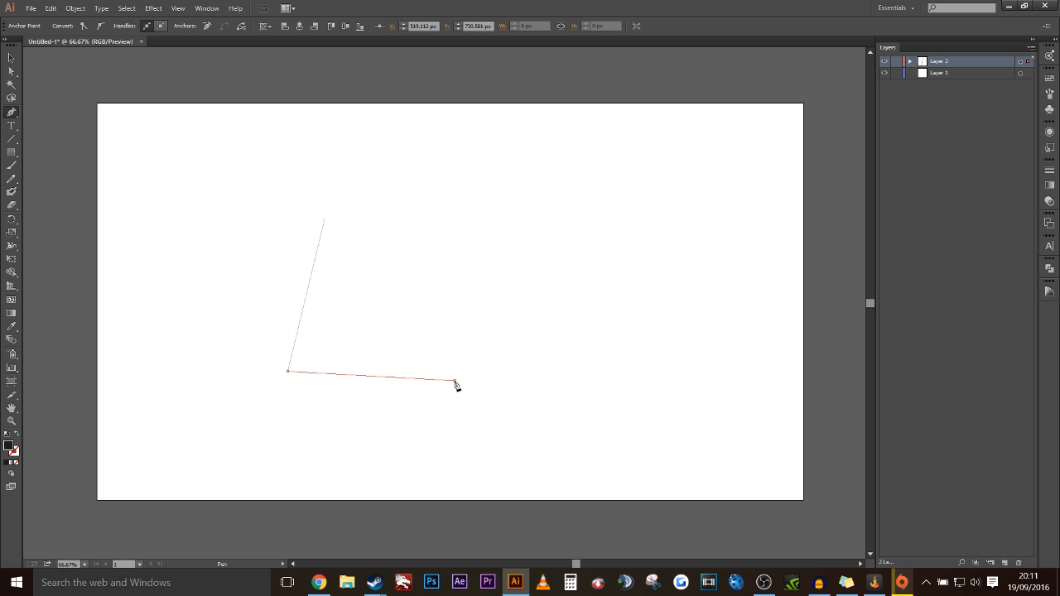
left_click(455, 381)
left_click(486, 264)
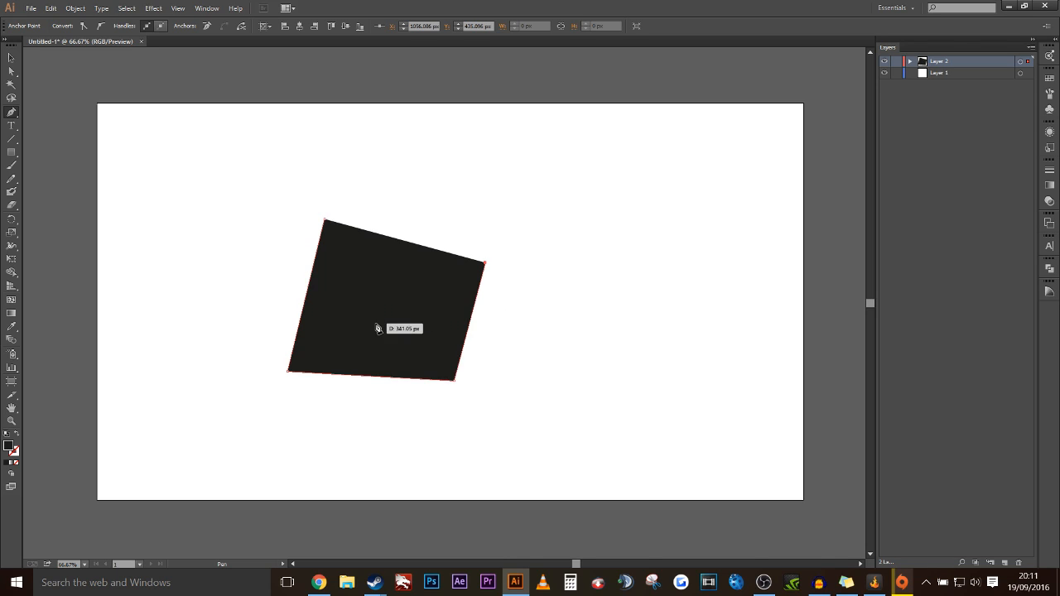
left_click(376, 324)
left_click(415, 219)
left_click(386, 164)
left_click(363, 268)
left_click(325, 220)
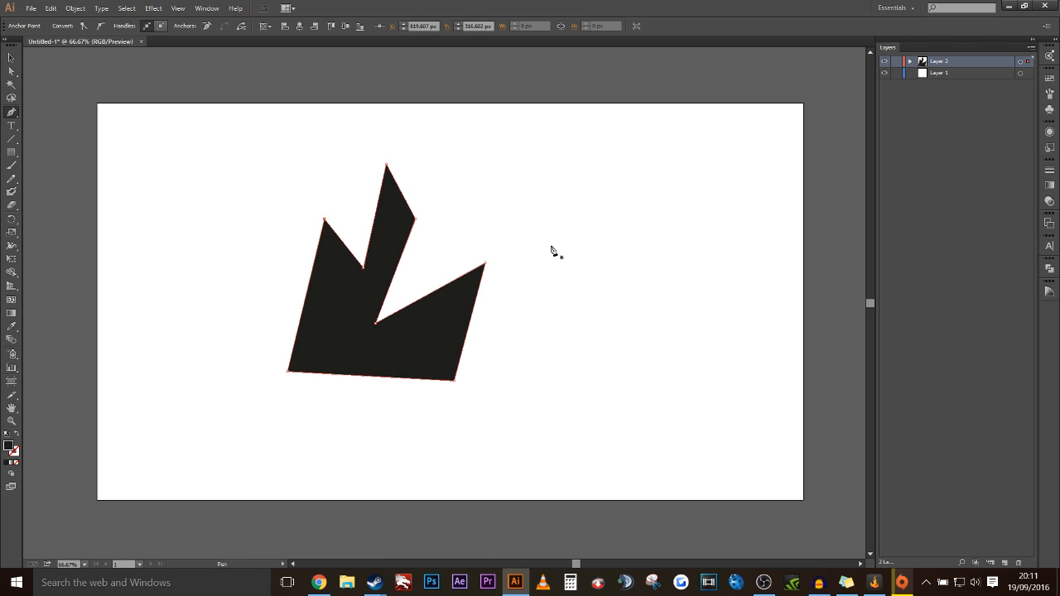
Step: Move the jagged black shape around the artboard and delete it
left_click(11, 59)
left_click_drag(383, 348, 409, 332)
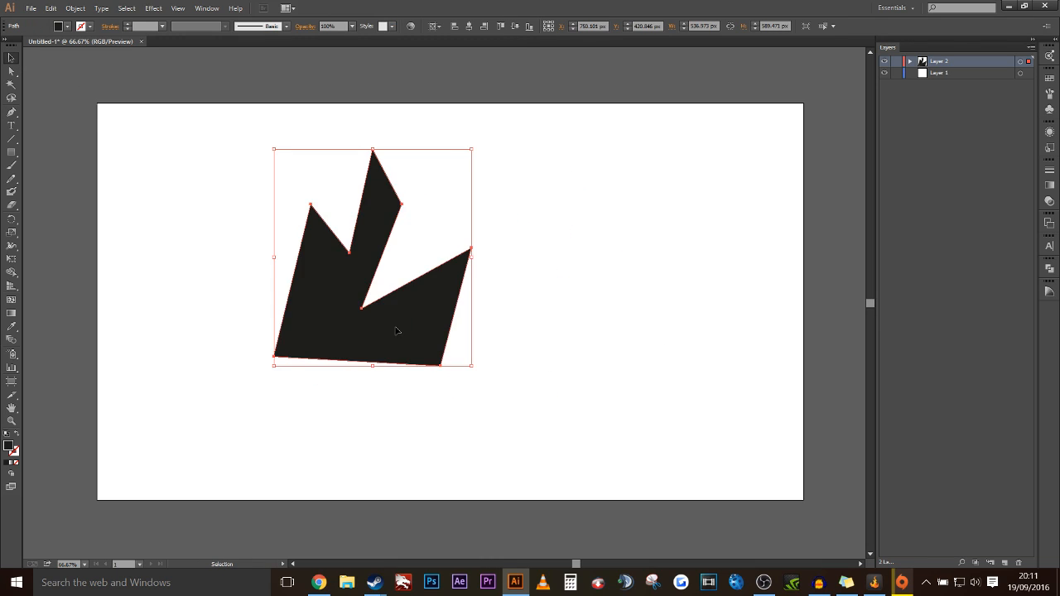
key("Delete")
Step: Draw a Pen tool curve from the artboard's upper left to right of its centre, swinging the handles until it bows downward
key("p")
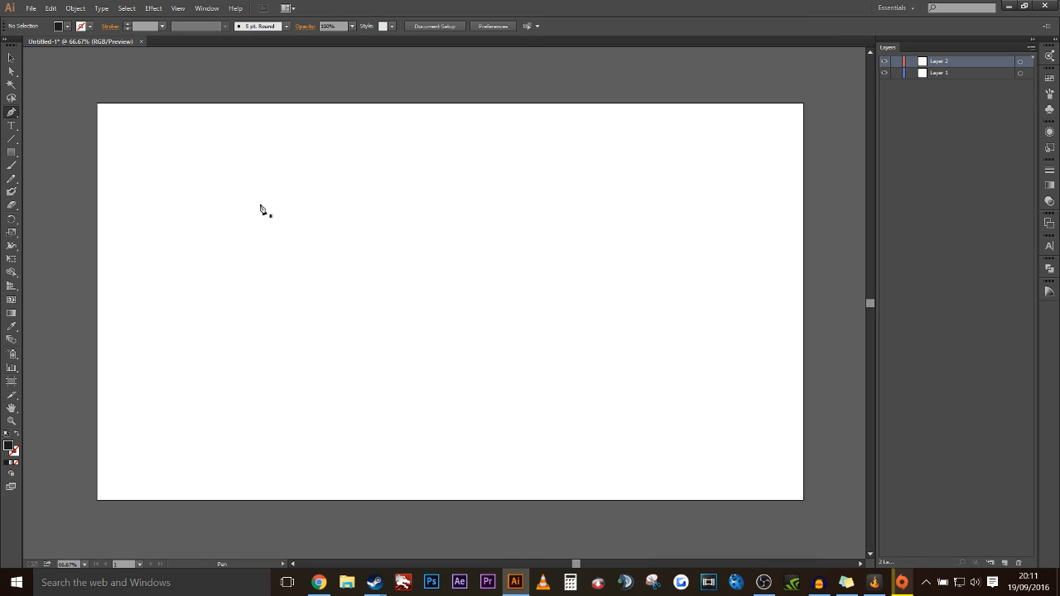
left_click(259, 203)
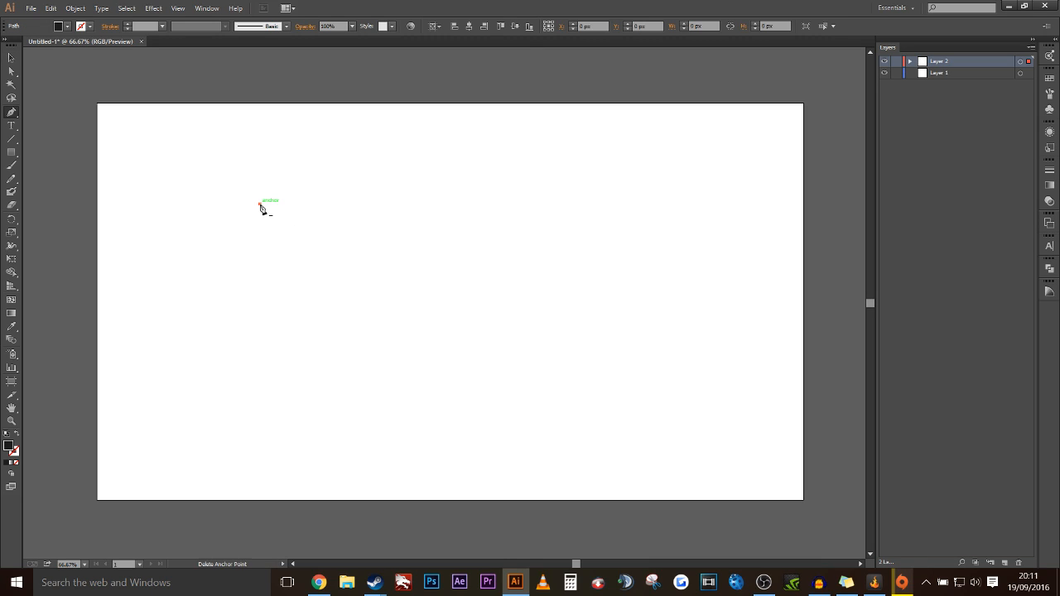
left_click(543, 354)
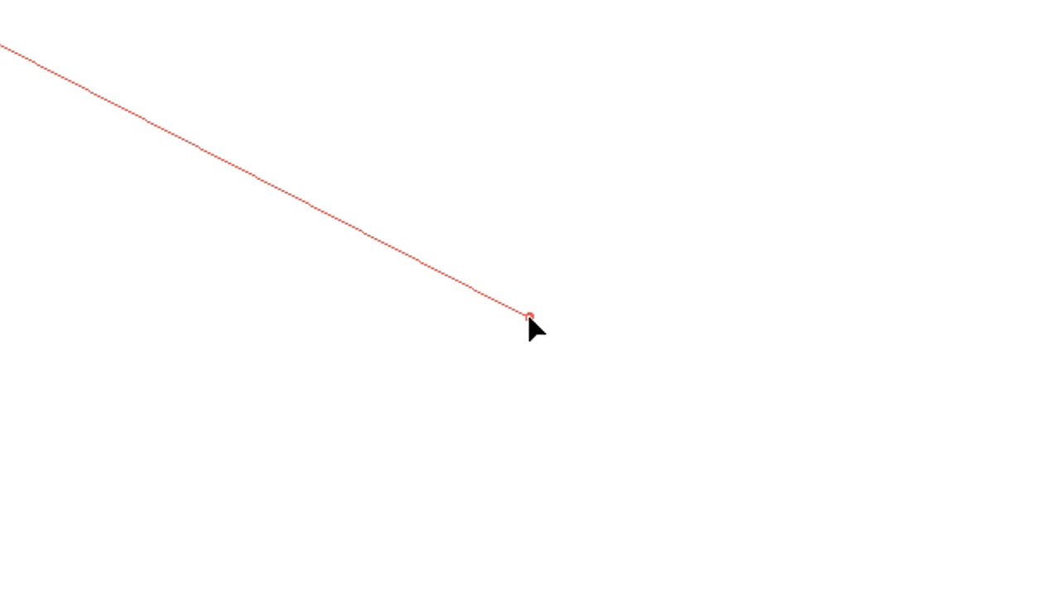
left_click_drag(530, 318, 1016, 320)
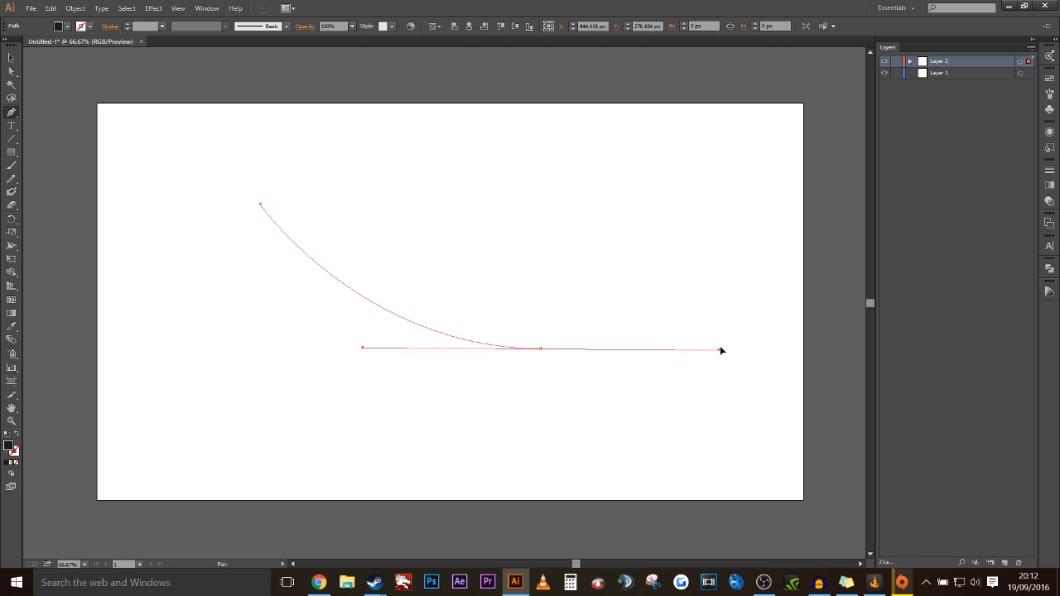
left_click_drag(721, 350, 672, 504)
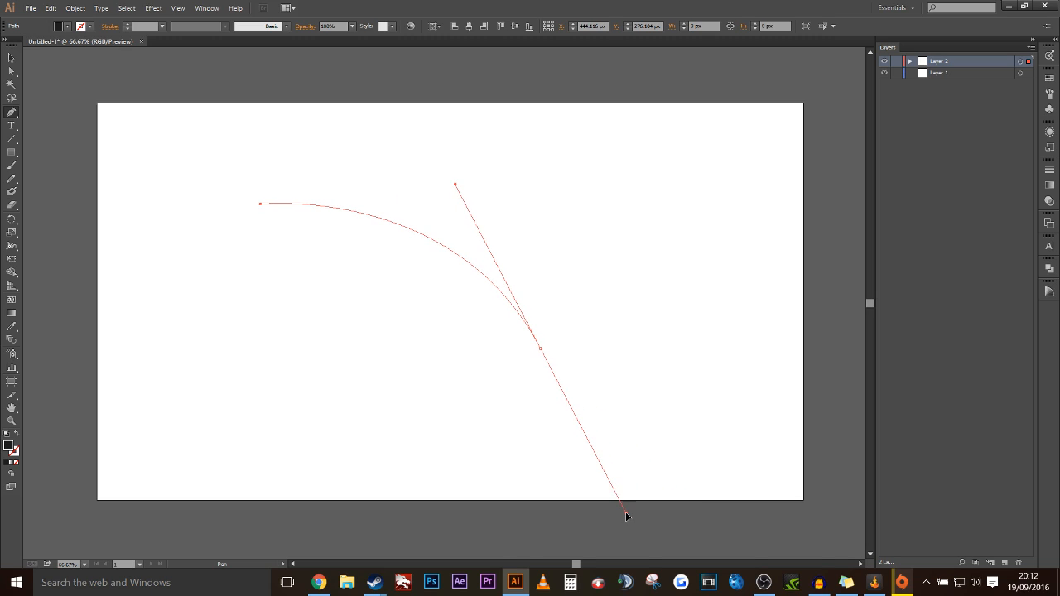
left_click_drag(671, 424, 691, 322)
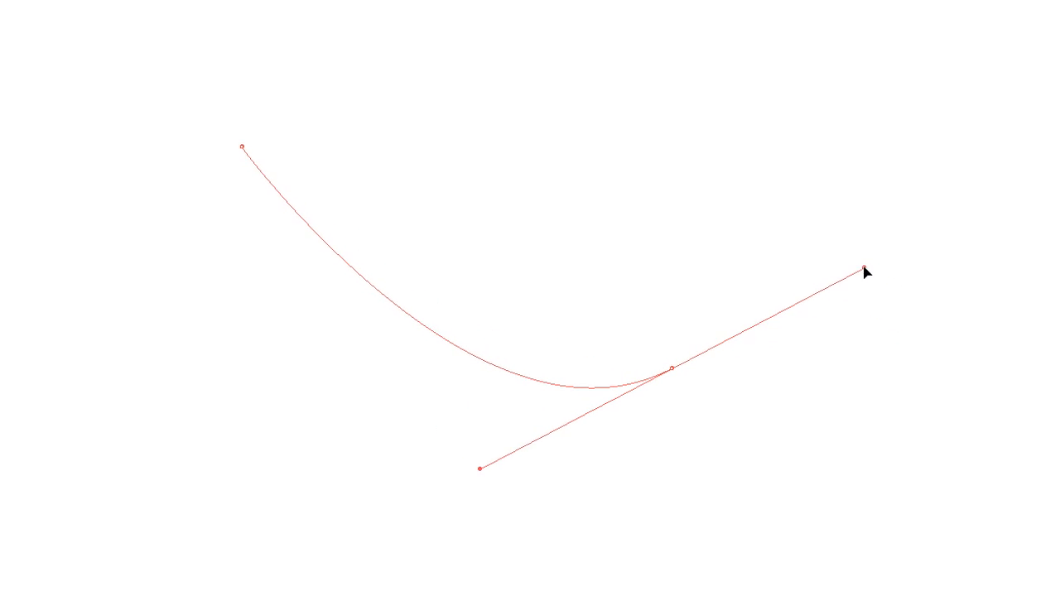
left_click_drag(826, 275, 983, 243)
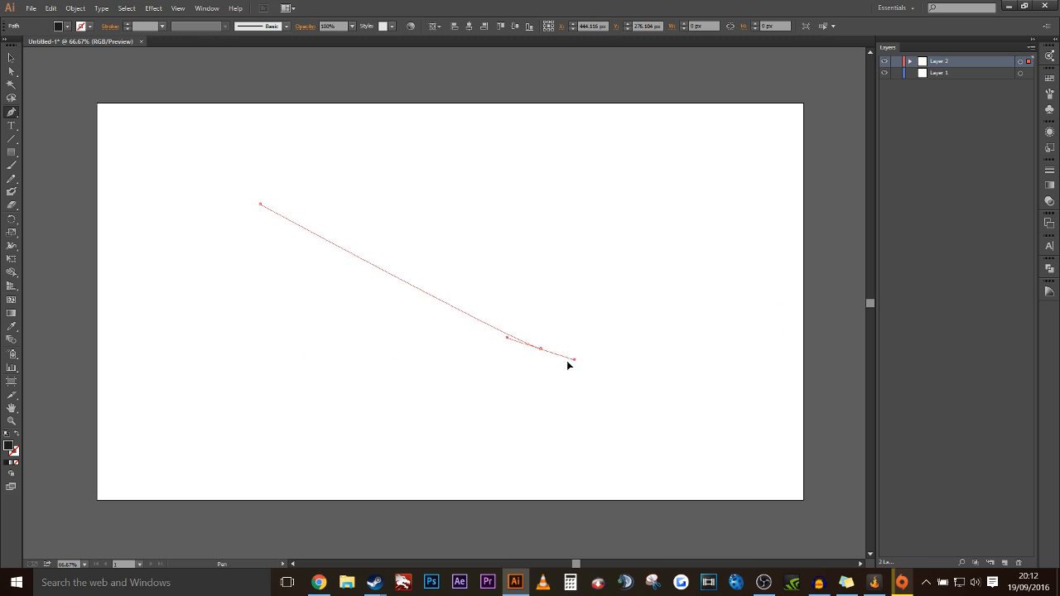
left_click_drag(515, 364, 489, 407)
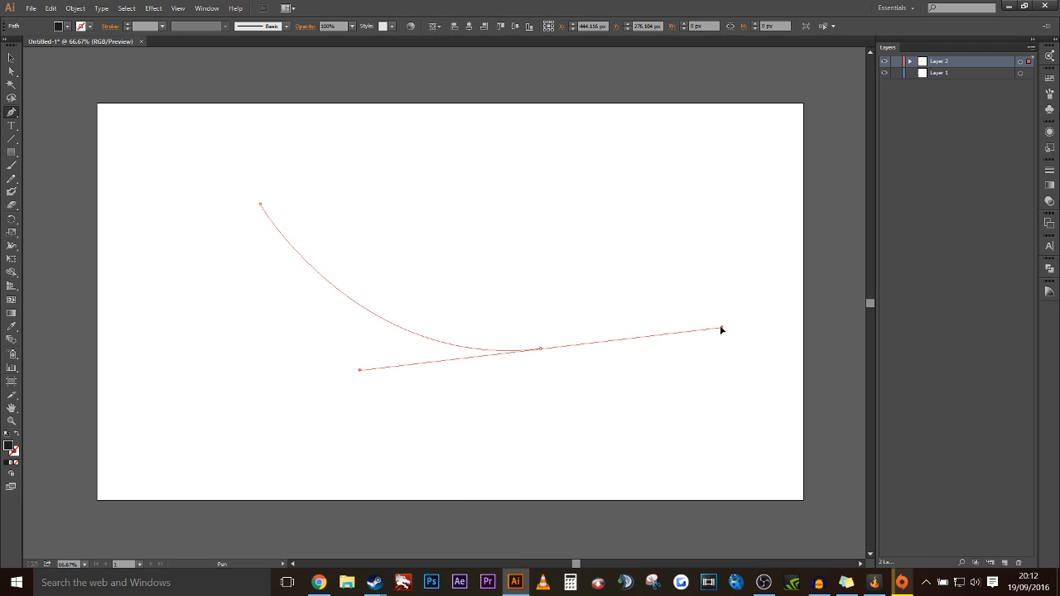
left_click_drag(720, 329, 766, 328)
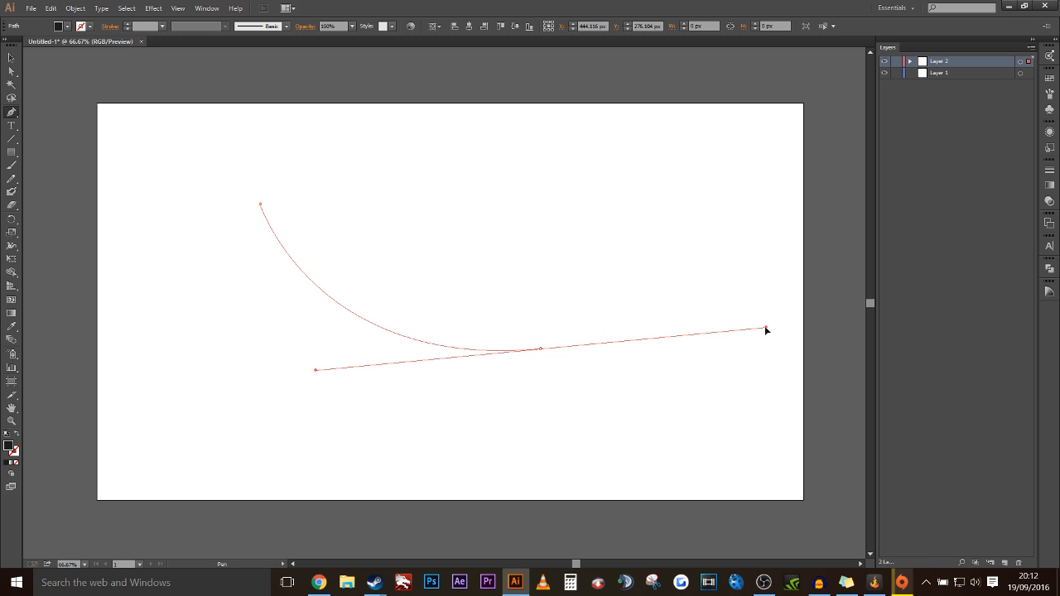
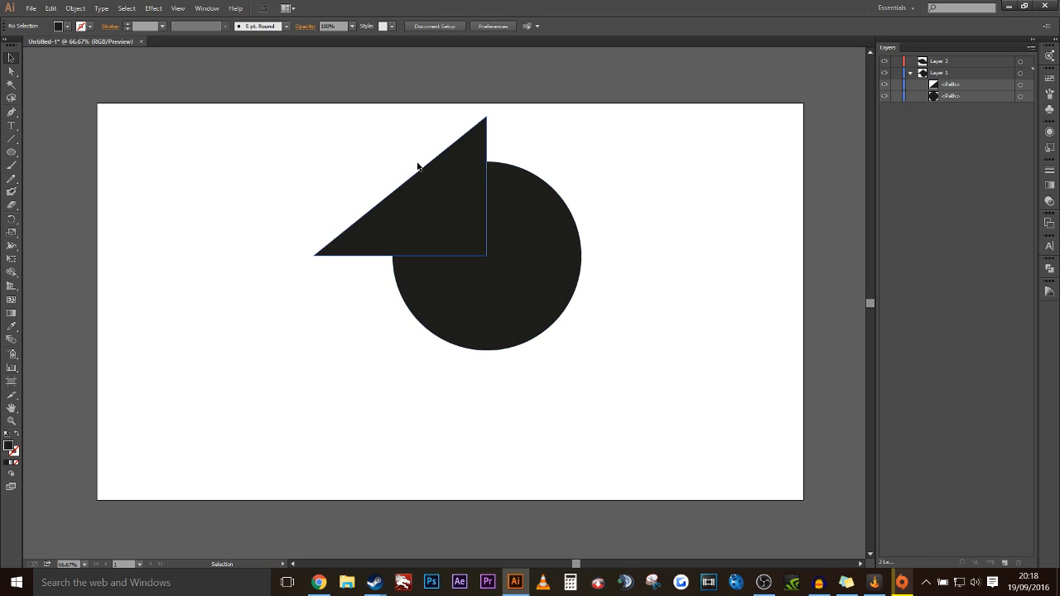
Step: Select the circle and the triangle together, and clear the selection
left_click(548, 256)
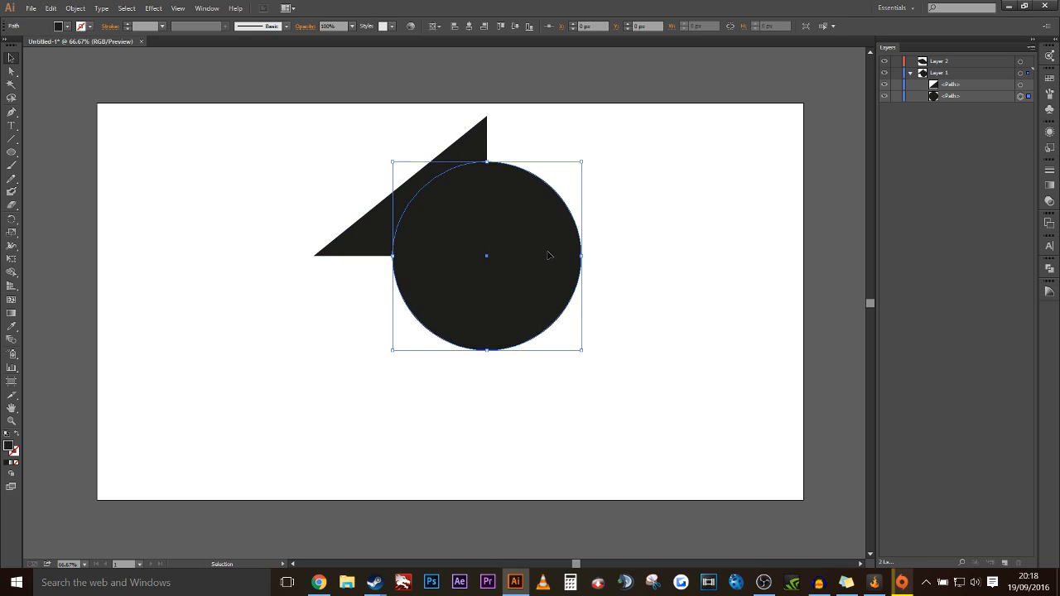
left_click(375, 231, "shift")
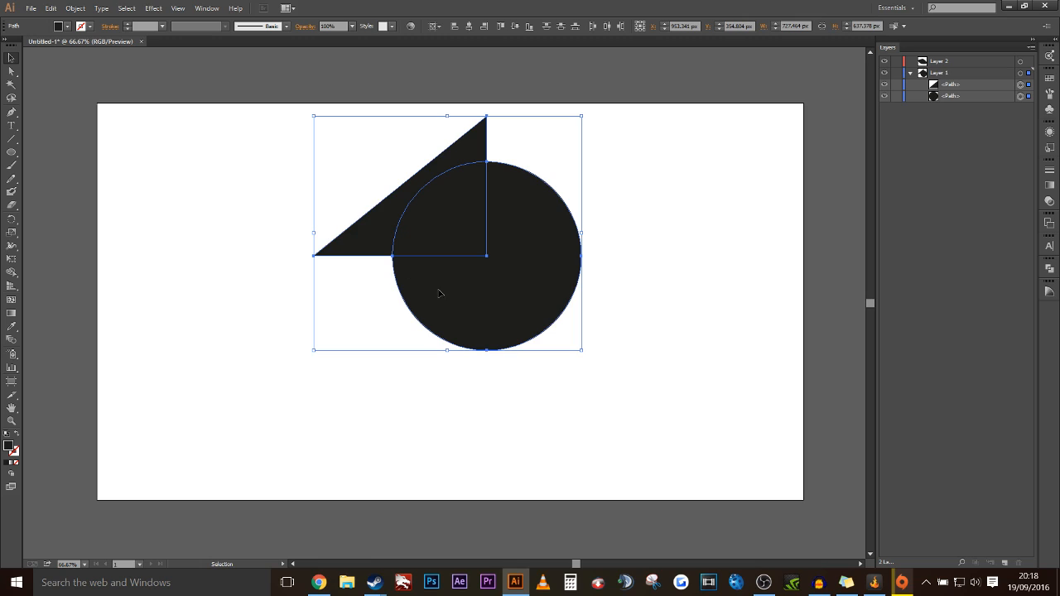
left_click(654, 251)
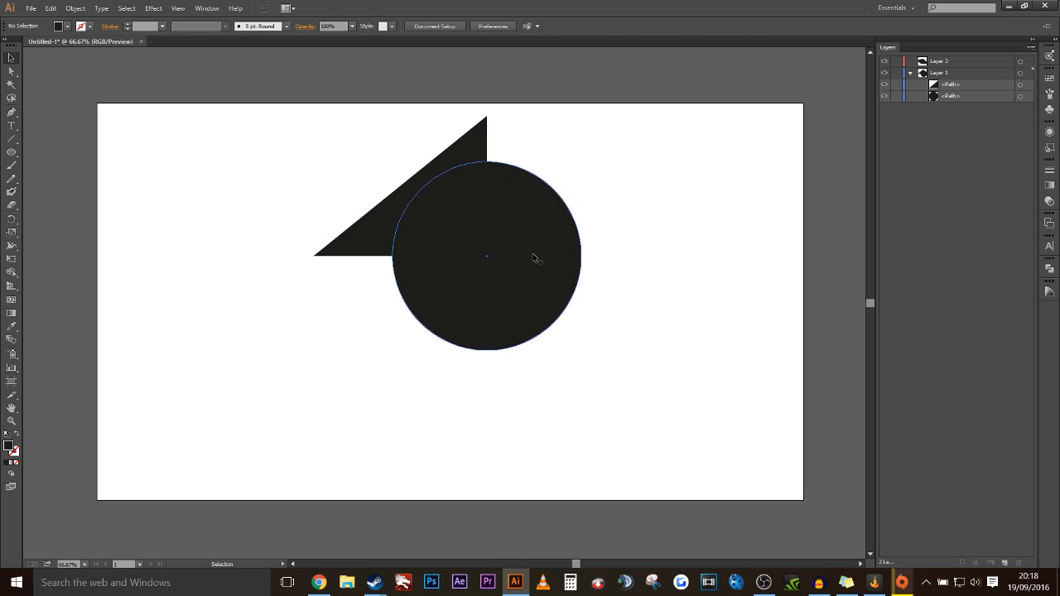
Step: Select the triangle and add the overlapping circle to the selection
left_click(535, 256)
key("a")
left_click(362, 246)
key("v")
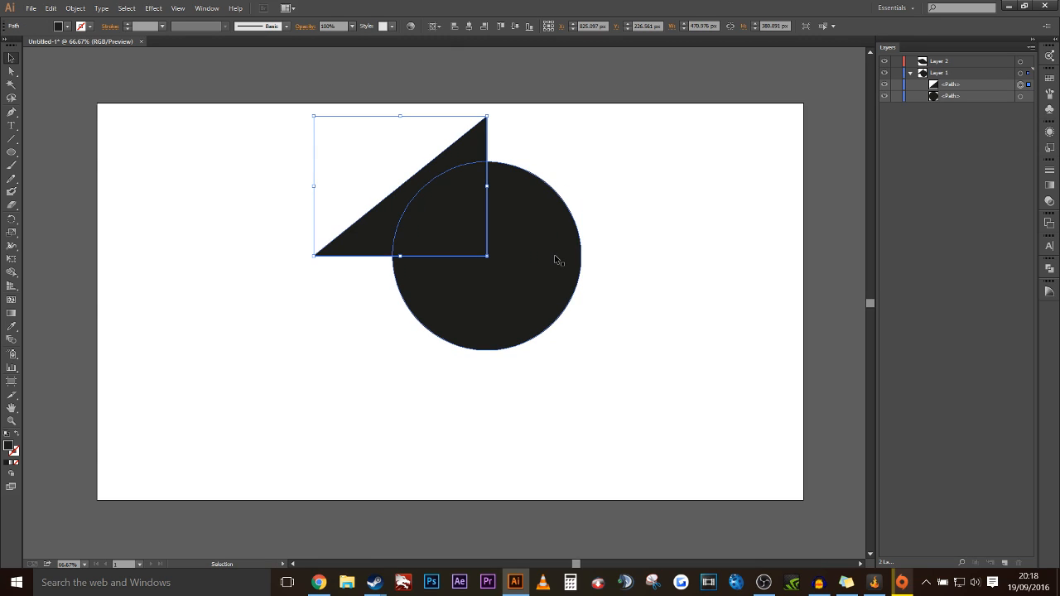
left_click(558, 260, "shift")
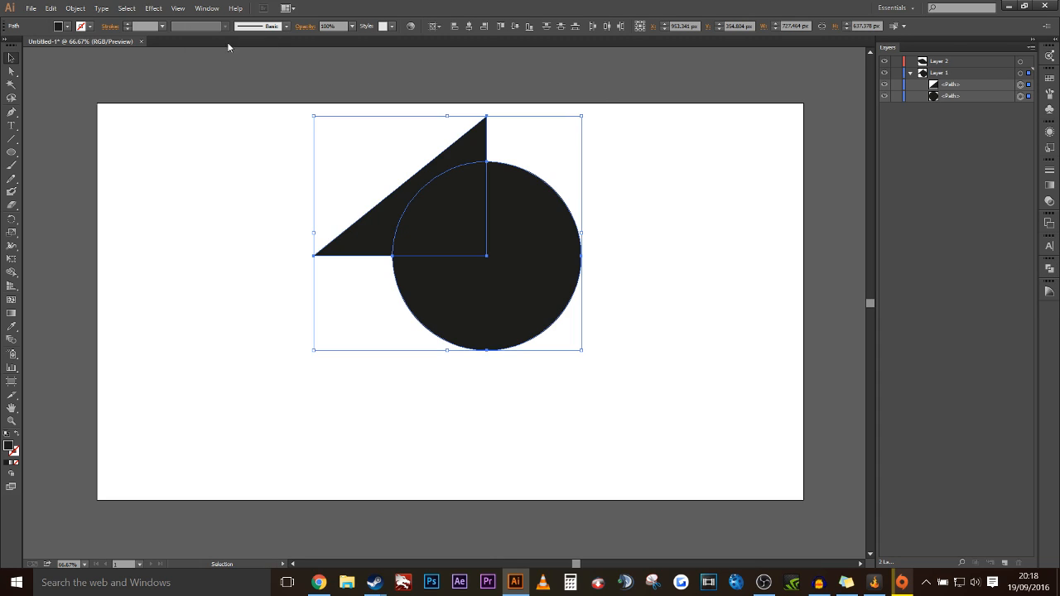
Step: Open the Pathfinder options for combining the selected triangle and circle
left_click(208, 8)
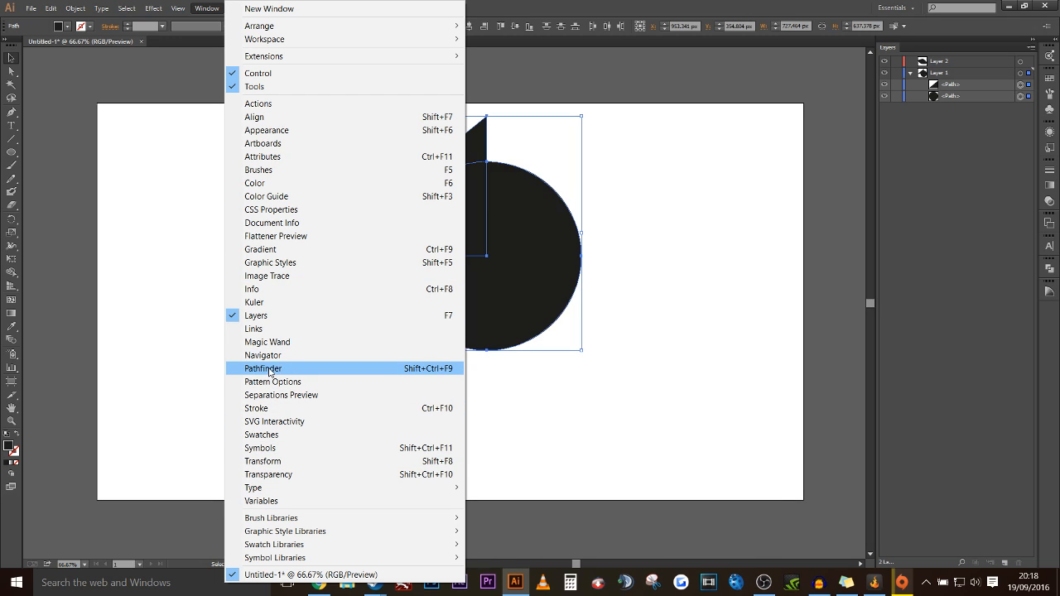
left_click(198, 8)
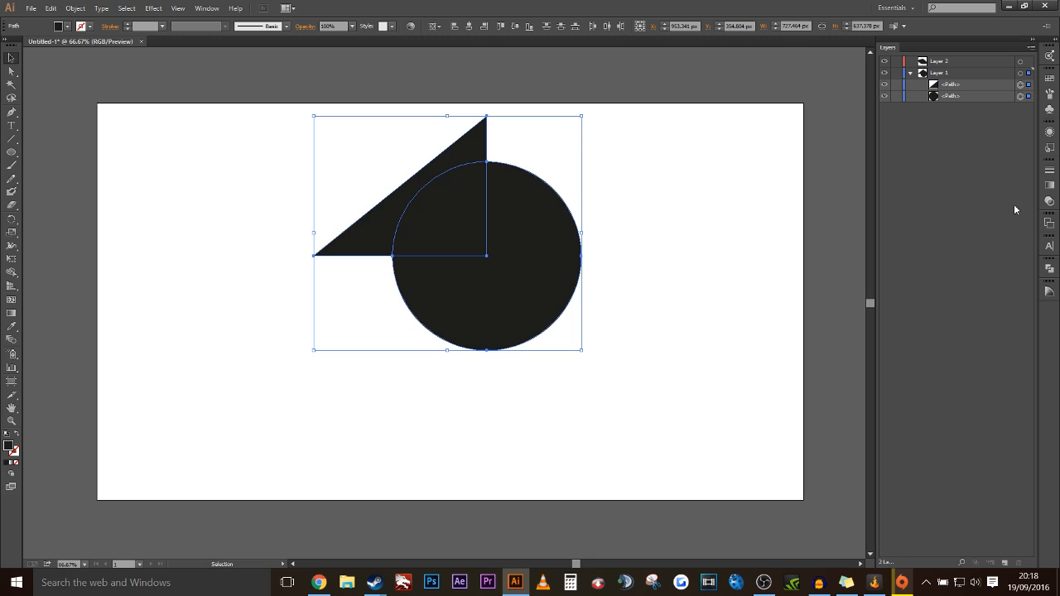
left_click(1052, 270)
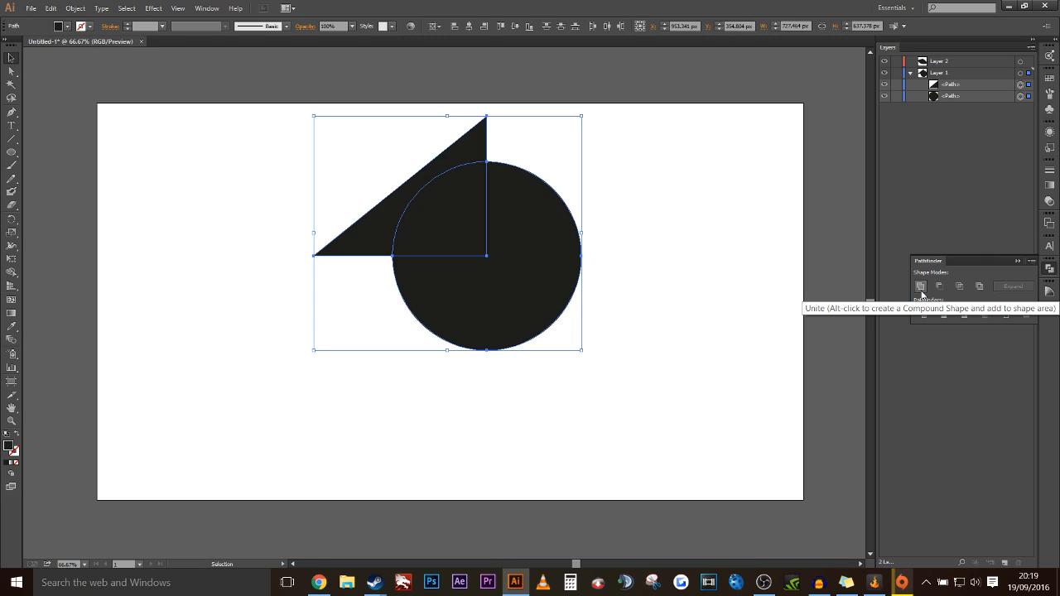
Step: Unite the selected triangle and circle into one shape and move the merged shape around the artboard
left_click(922, 293)
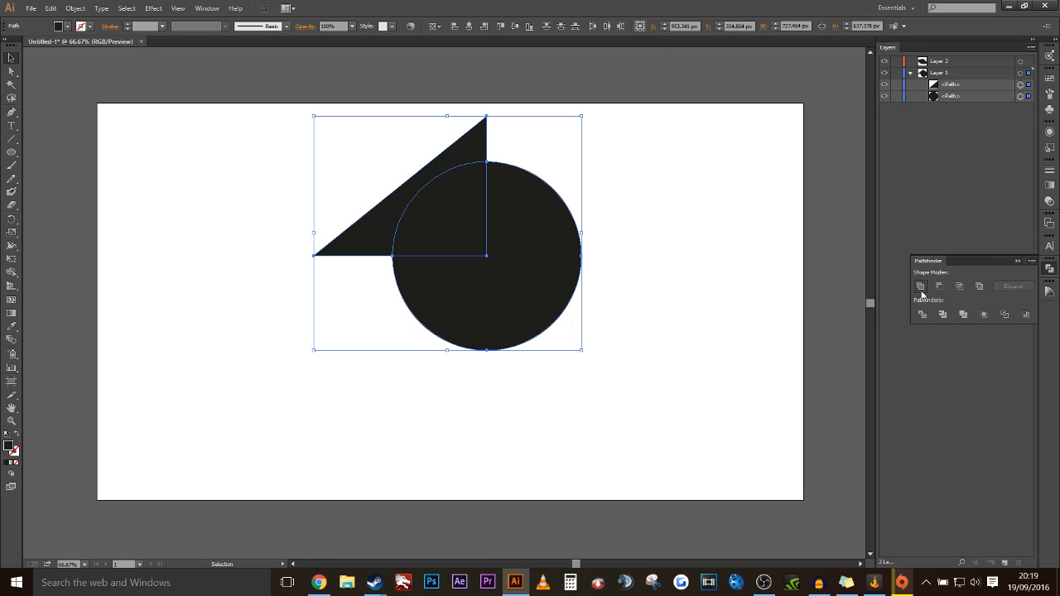
left_click(680, 232)
left_click_drag(473, 230, 490, 287)
left_click_drag(544, 339, 544, 284)
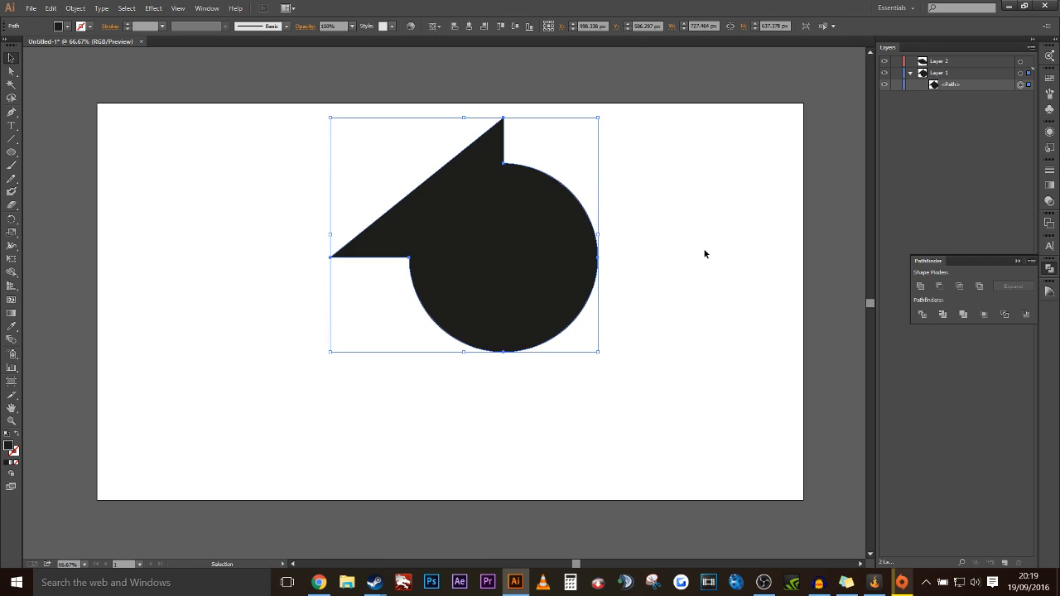
left_click(705, 254)
left_click_drag(507, 249, 488, 282)
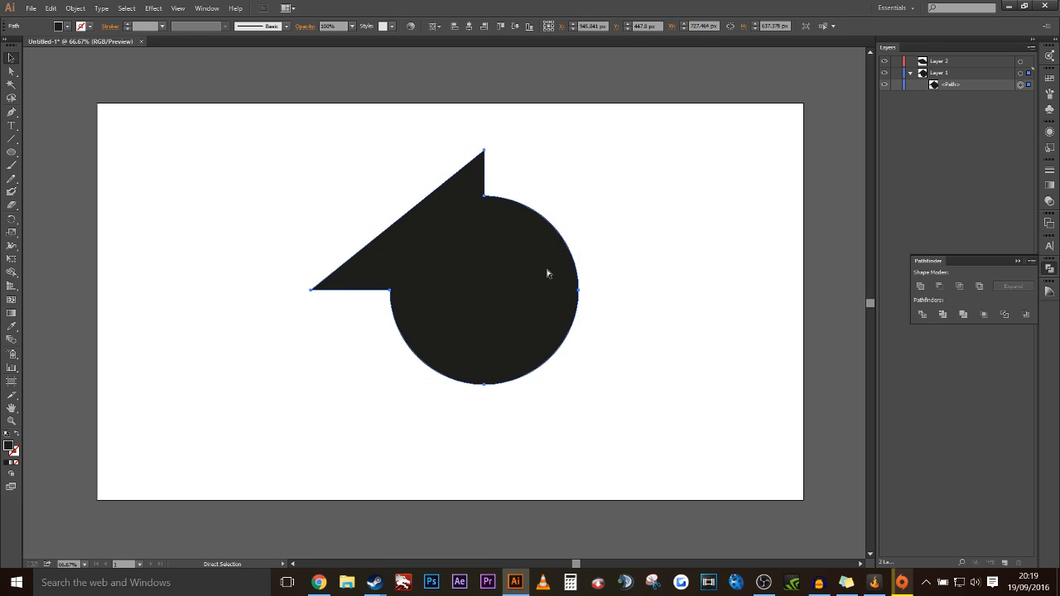
Step: Undo the moves and the Unite operation on the triangle and circle
key("ctrl+z")
key("ctrl+z")
key("ctrl+z")
key("ctrl+z")
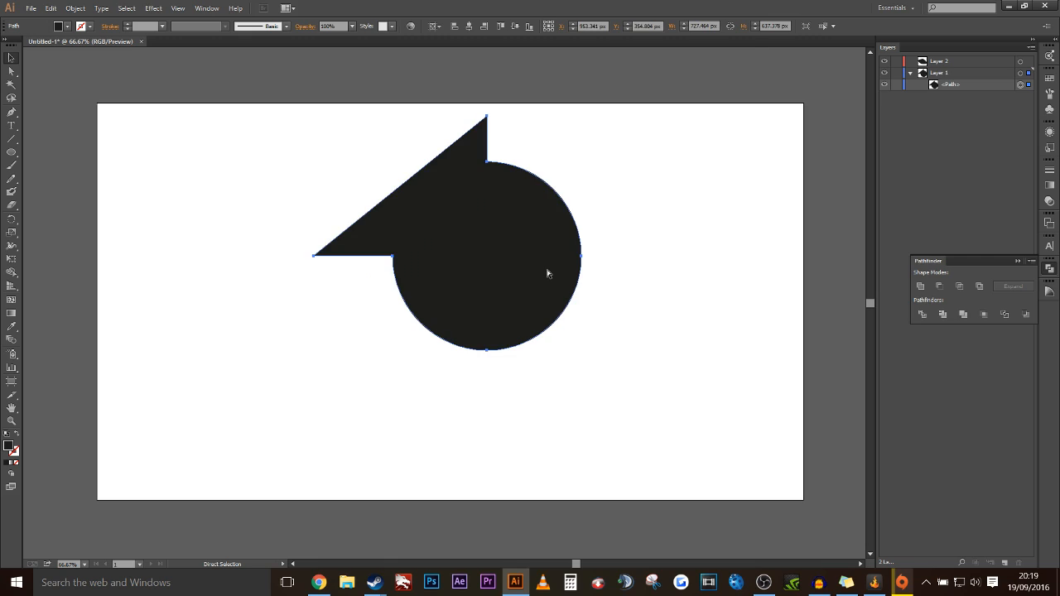
key("ctrl+z")
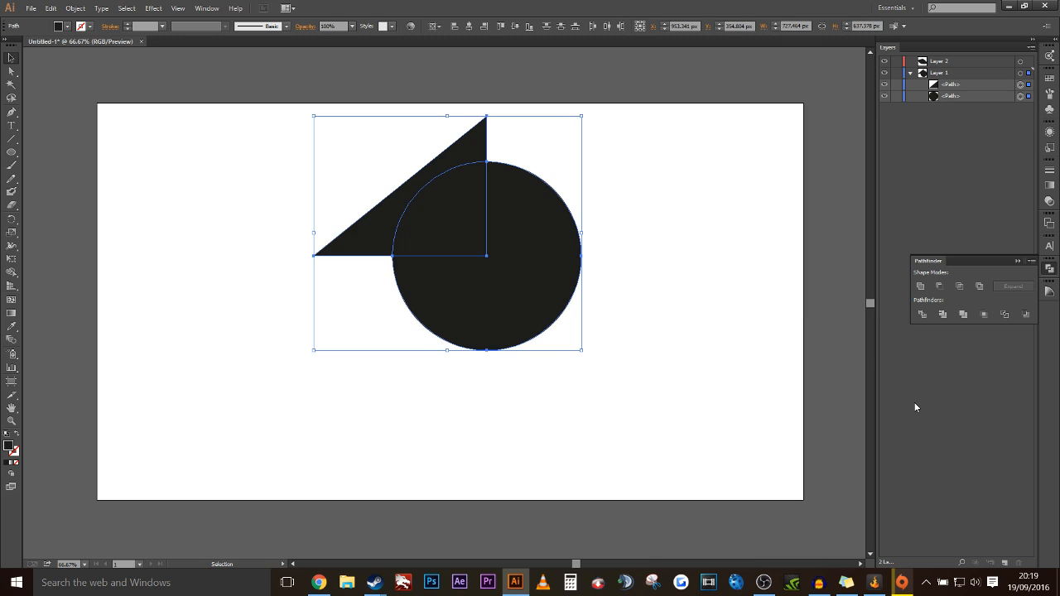
Step: Select the circle and the triangle together, set their opacity to 50%, and clear the selection
left_click(654, 230)
left_click(513, 262)
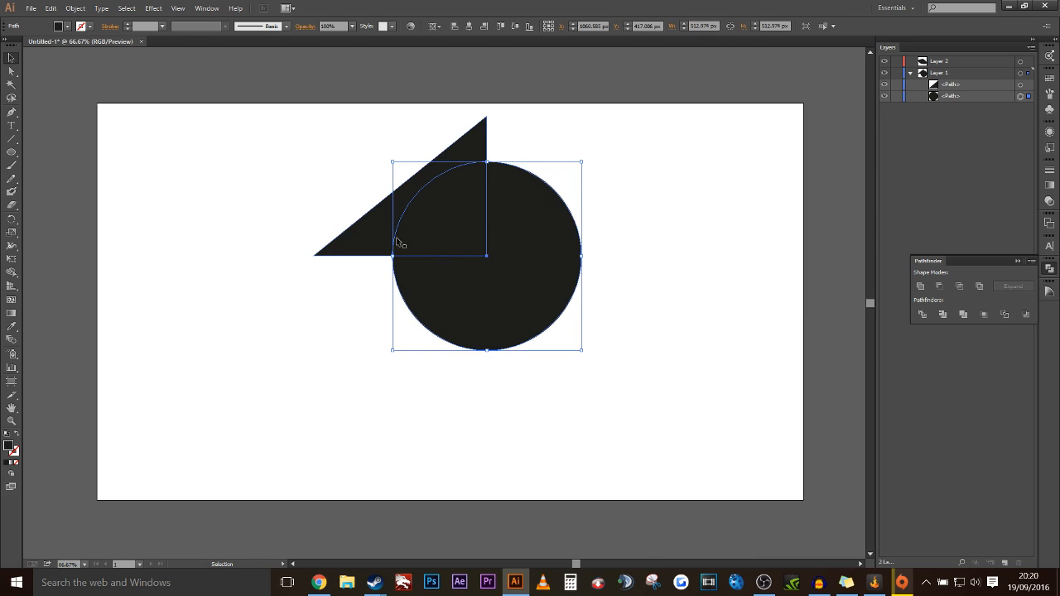
left_click(377, 238, "shift")
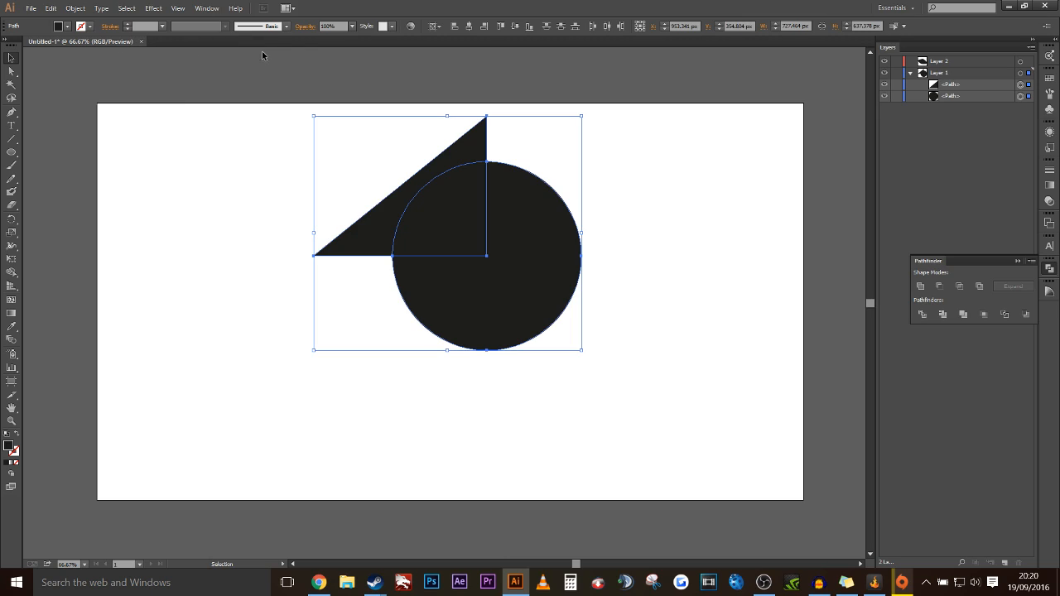
left_click(305, 28)
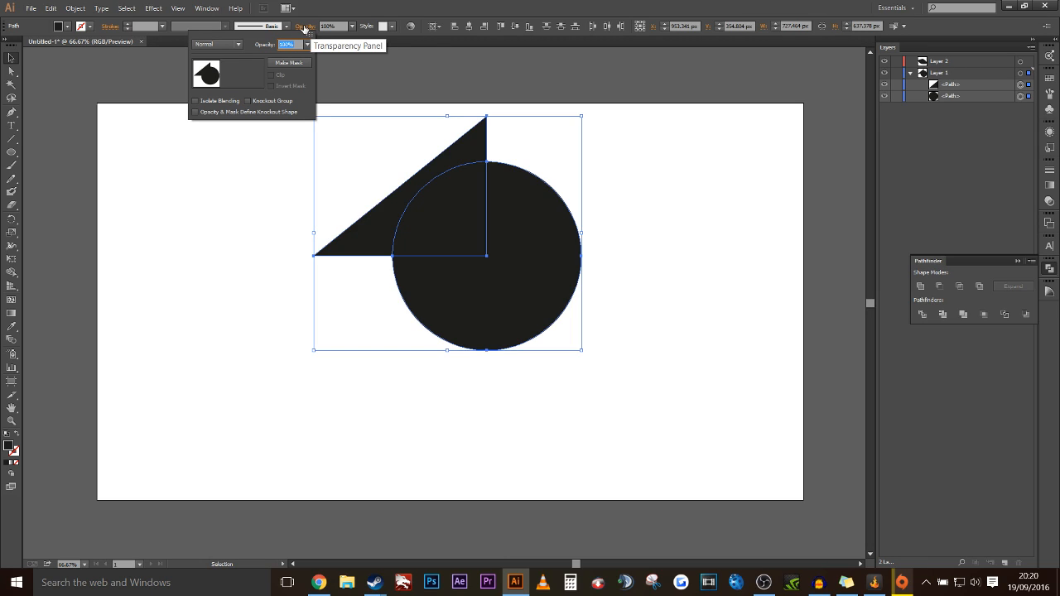
type("50")
key("Return")
left_click(381, 115)
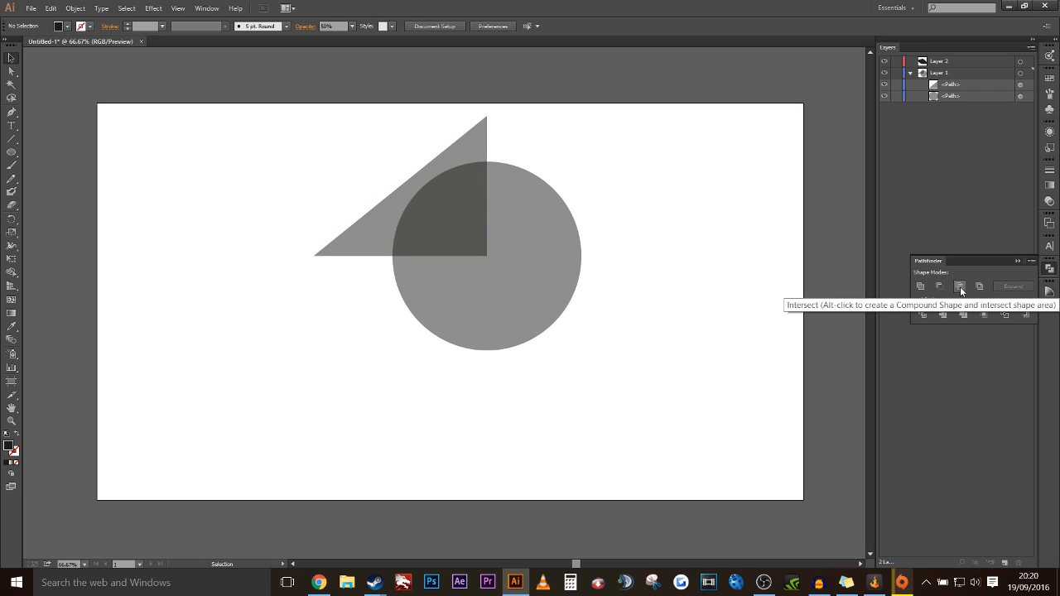
Step: Select both overlapping shapes, set their opacity to 100%, and clear the selection
left_click(473, 215)
left_click(378, 220, "shift")
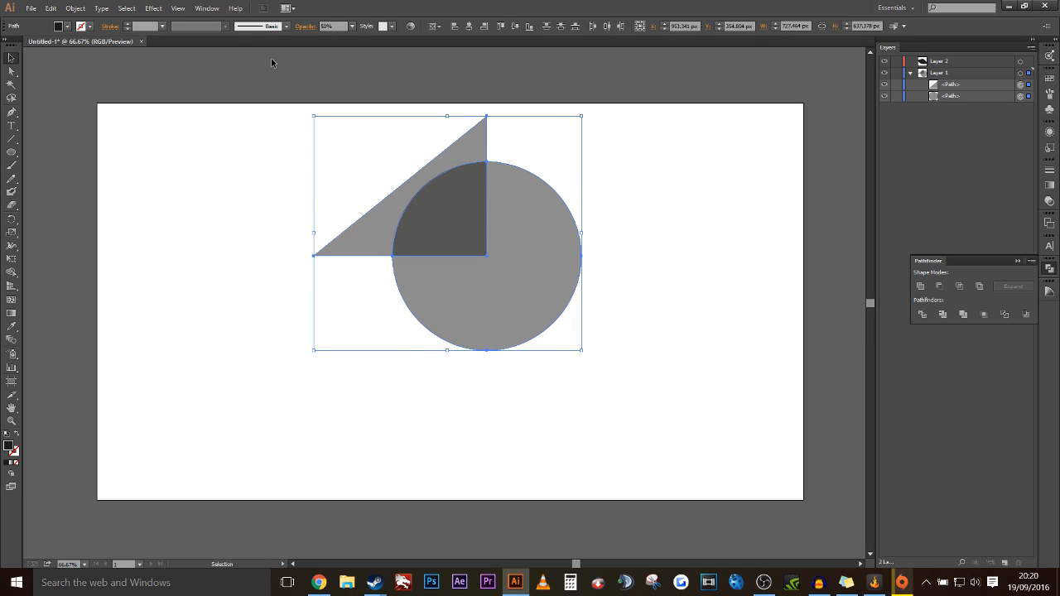
left_click(309, 28)
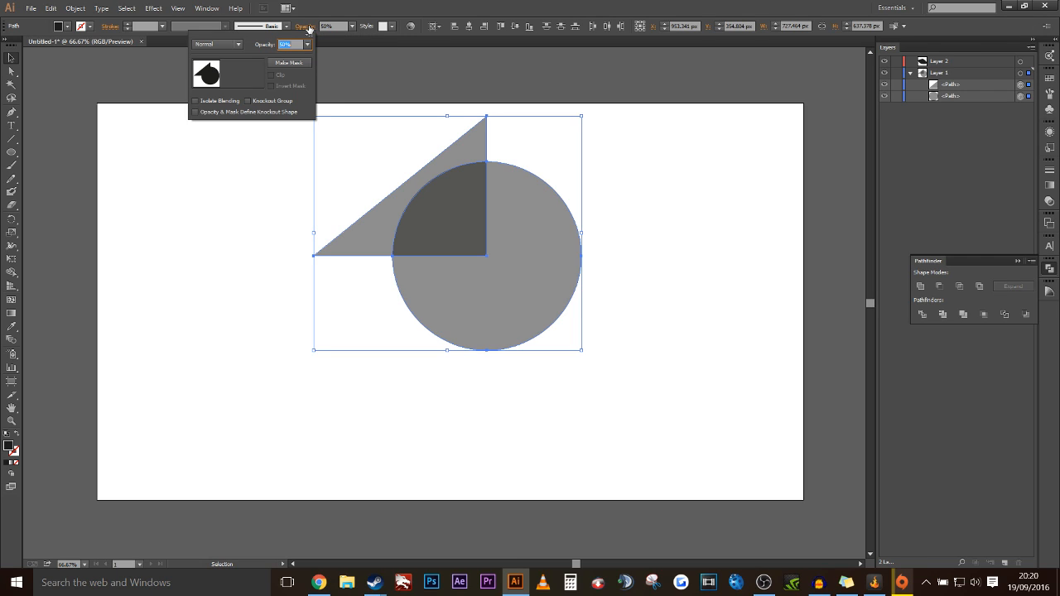
type("100")
key("Return")
left_click(700, 228)
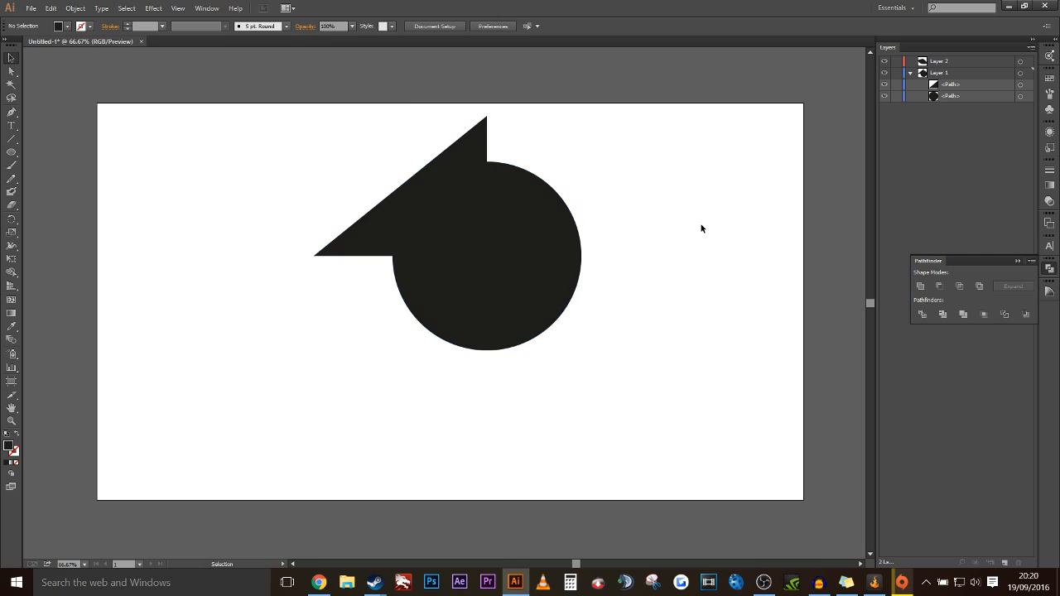
Step: Select the circle and the triangle and cut out their overlap with the Pathfinder Exclude operation
left_click(514, 253)
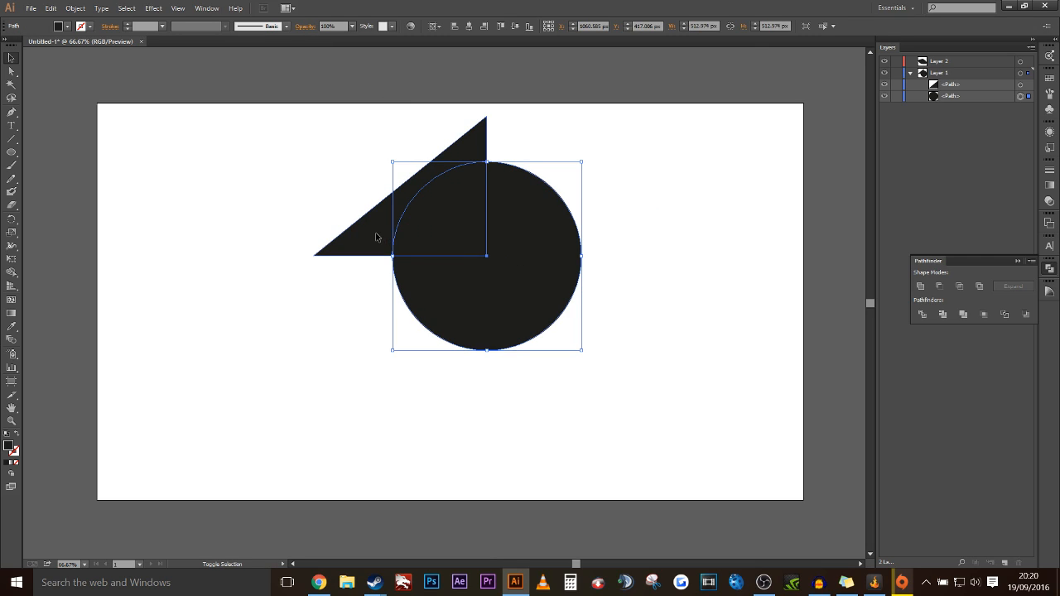
left_click(375, 232, "shift")
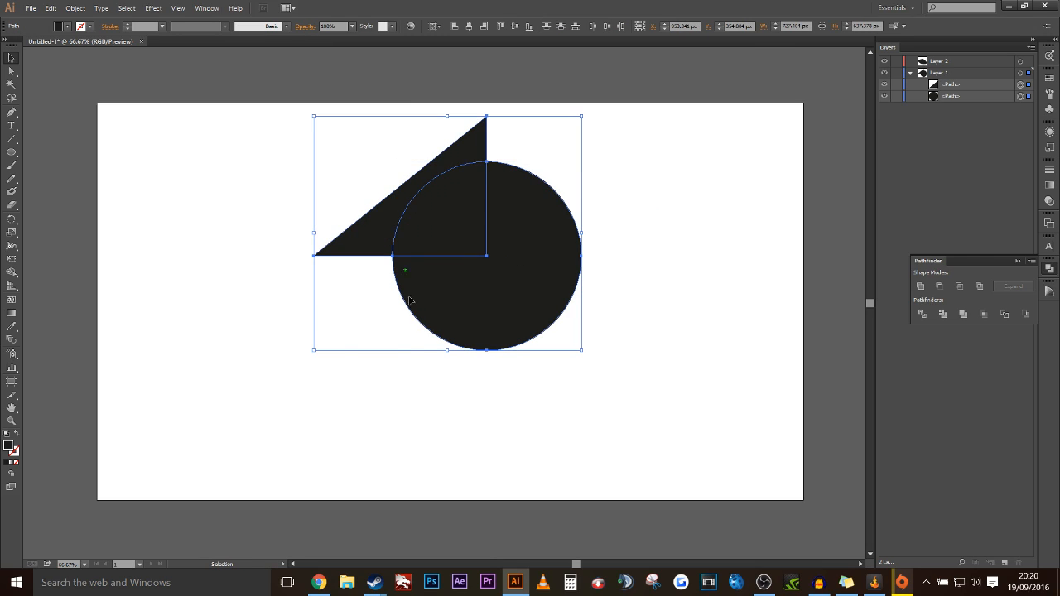
left_click(981, 289)
left_click(643, 230)
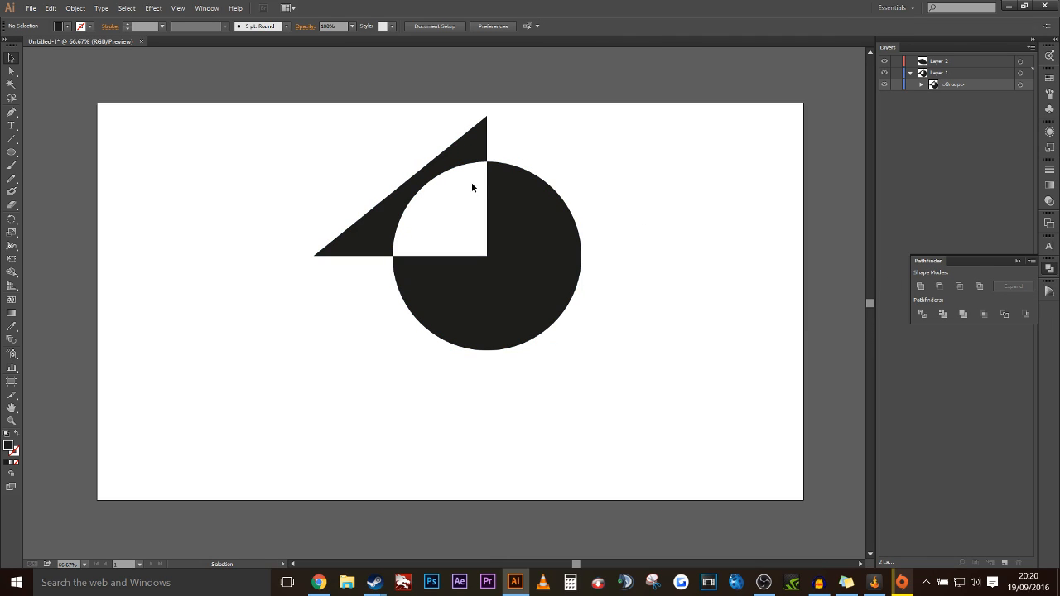
Step: Move the group with the cut-out overlap around the artboard
left_click_drag(531, 249, 516, 268)
left_click(724, 339)
left_click(683, 288)
Step: Undo the group's moves and the Exclude operation on the circle and triangle
key("ctrl+z")
key("ctrl+z")
key("ctrl+z")
key("ctrl+z")
key("ctrl+z")
key("ctrl+z")
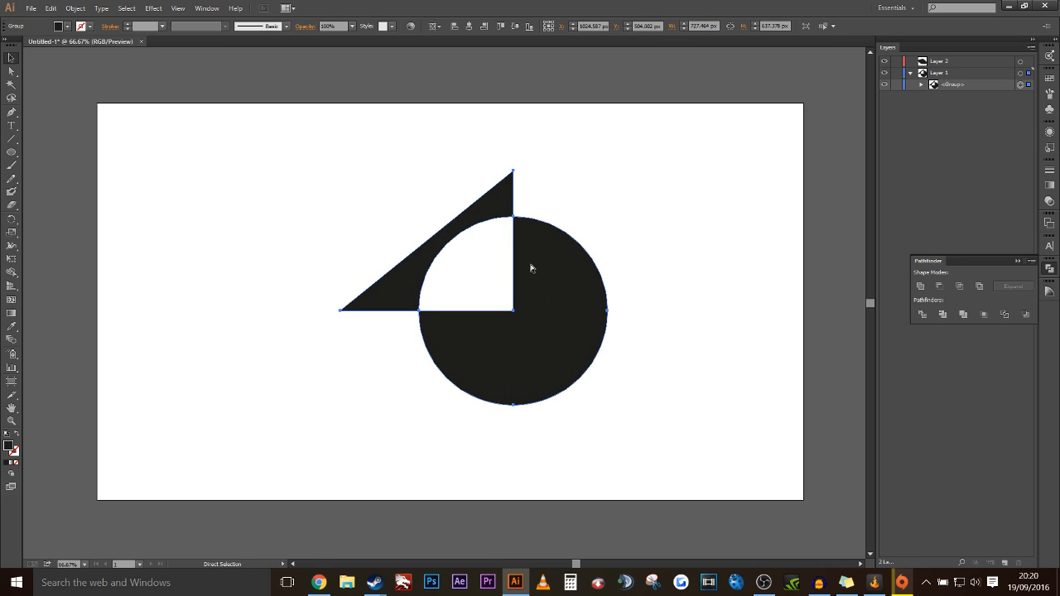
key("ctrl+z")
key("ctrl+z")
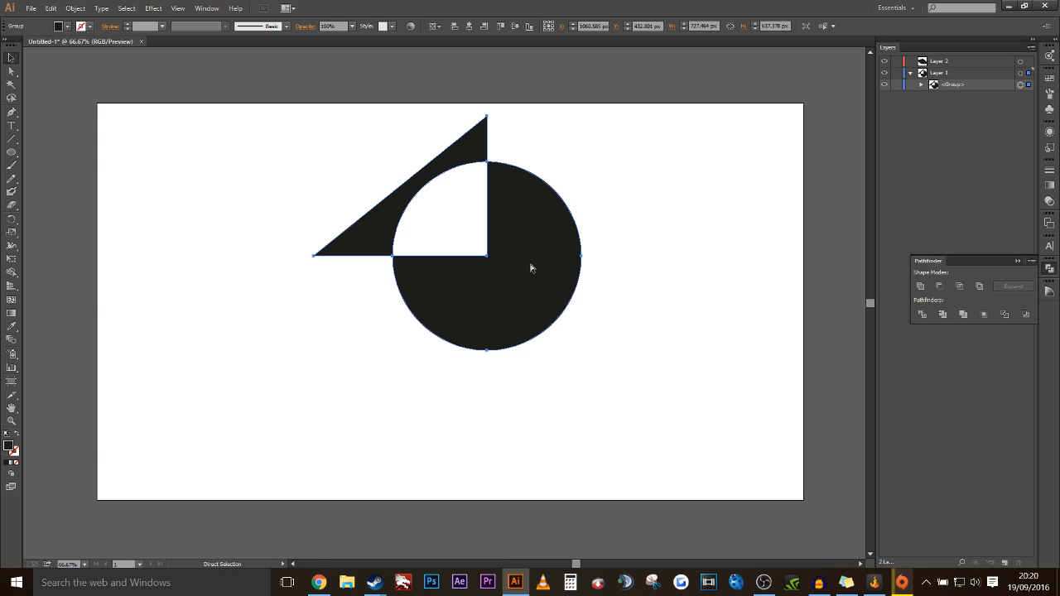
Step: Select the circle and the triangle and reduce them to their overlap with the Pathfinder Intersect operation
left_click(627, 244)
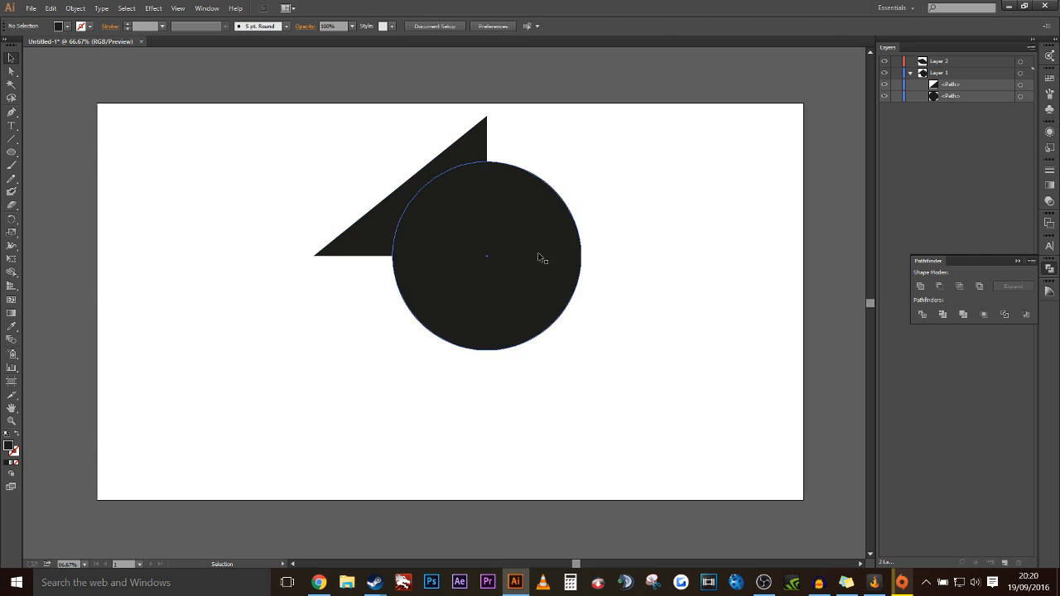
left_click(542, 256)
left_click(386, 239, "shift")
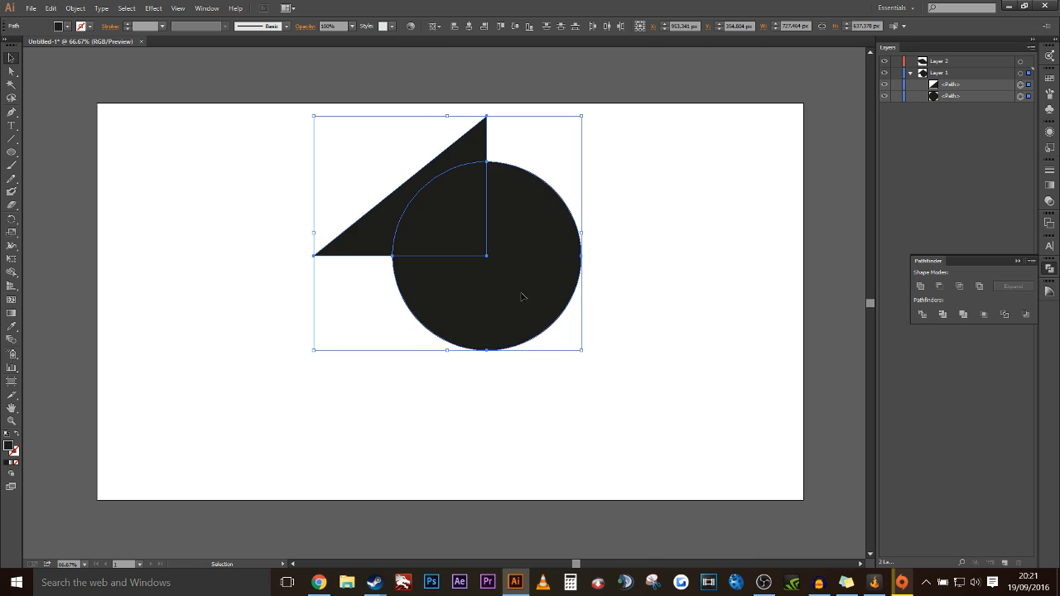
left_click(980, 286)
key("ctrl+z")
key("v")
left_click(959, 287)
left_click(539, 245)
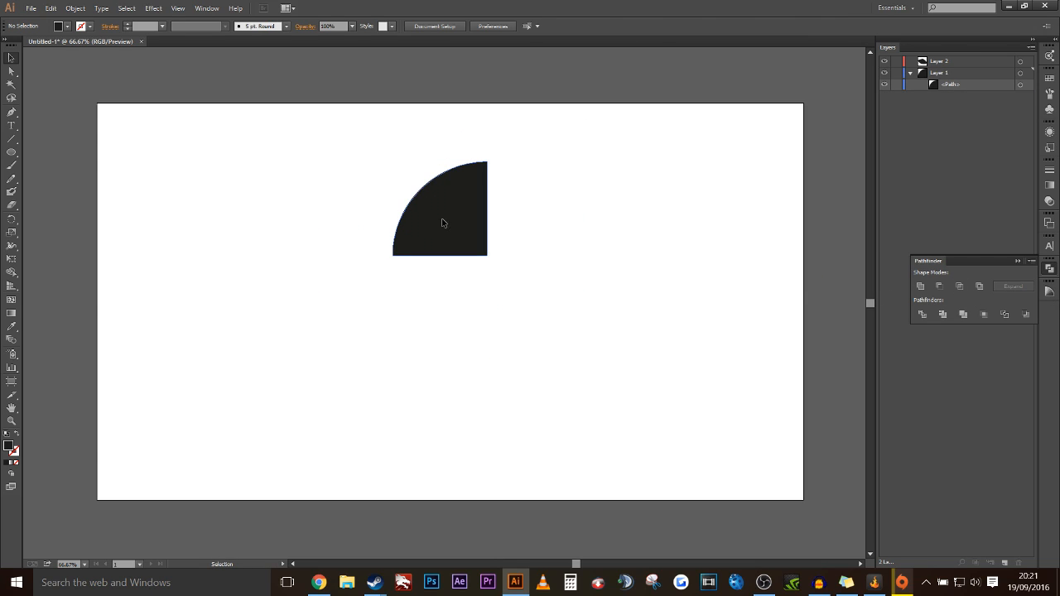
Step: Move the quarter circle to the artboard's left part, at about X 419 px, Y 336 px
left_click_drag(442, 220, 352, 228)
left_click(515, 226)
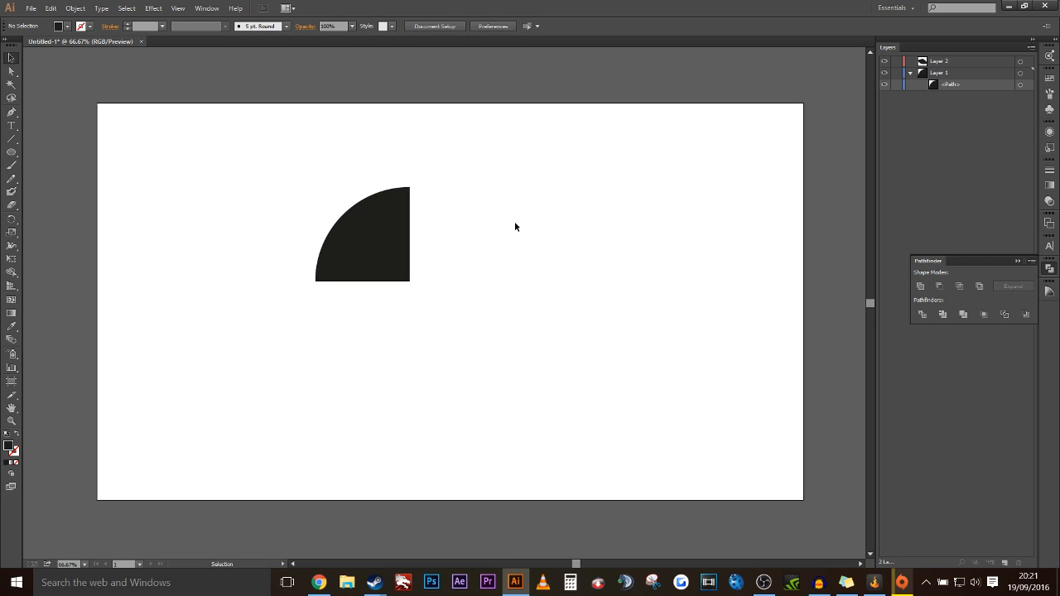
left_click_drag(362, 221, 247, 212)
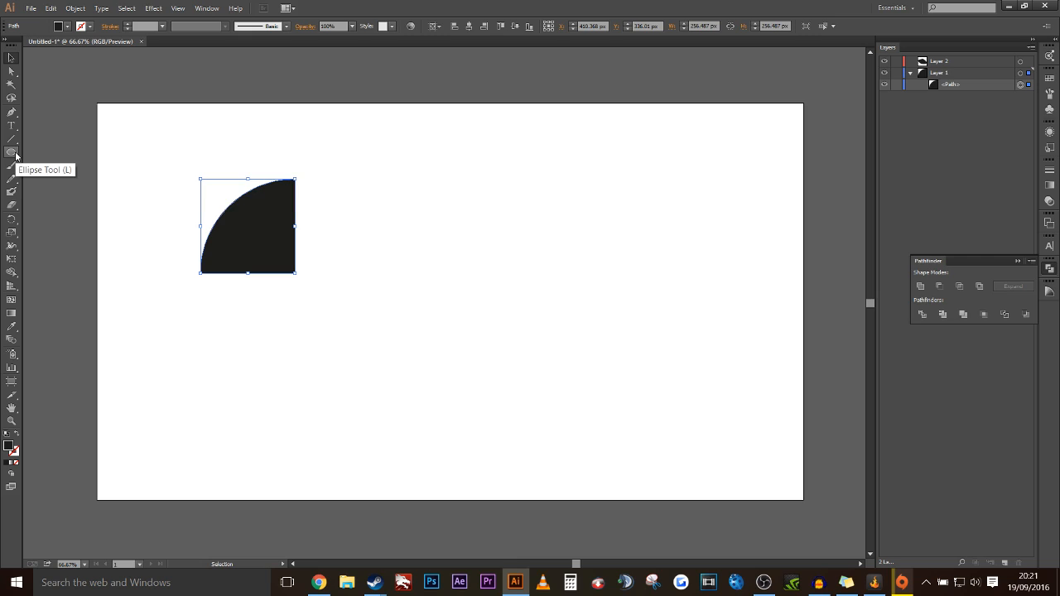
Step: Draw a closed Pen tool shape right of the quarter circle, with a curved right side and jagged points on the left
left_click_drag(11, 112, 49, 118)
left_click(375, 259)
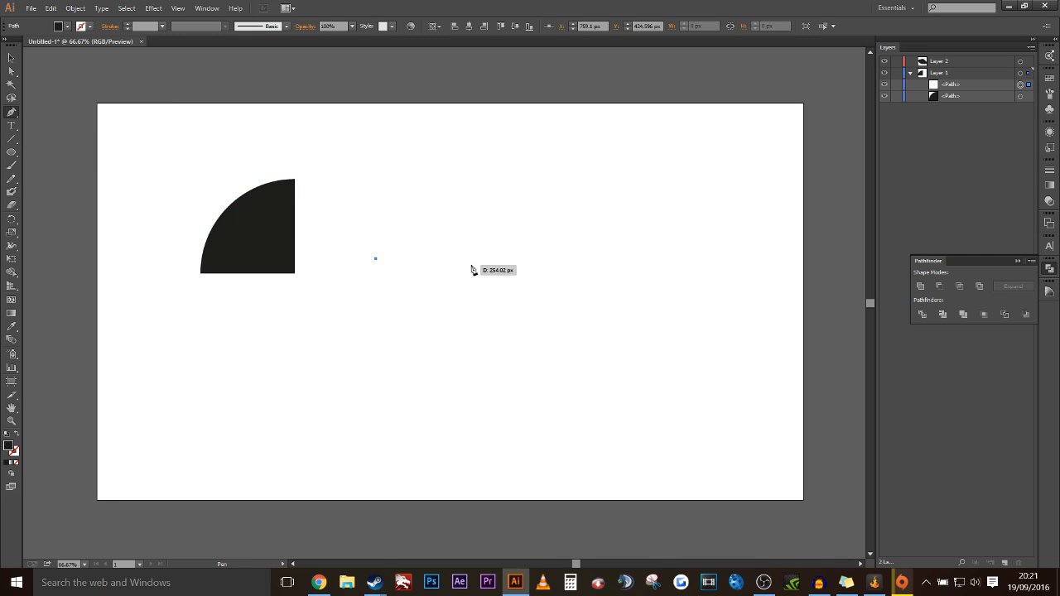
left_click_drag(528, 258, 610, 368)
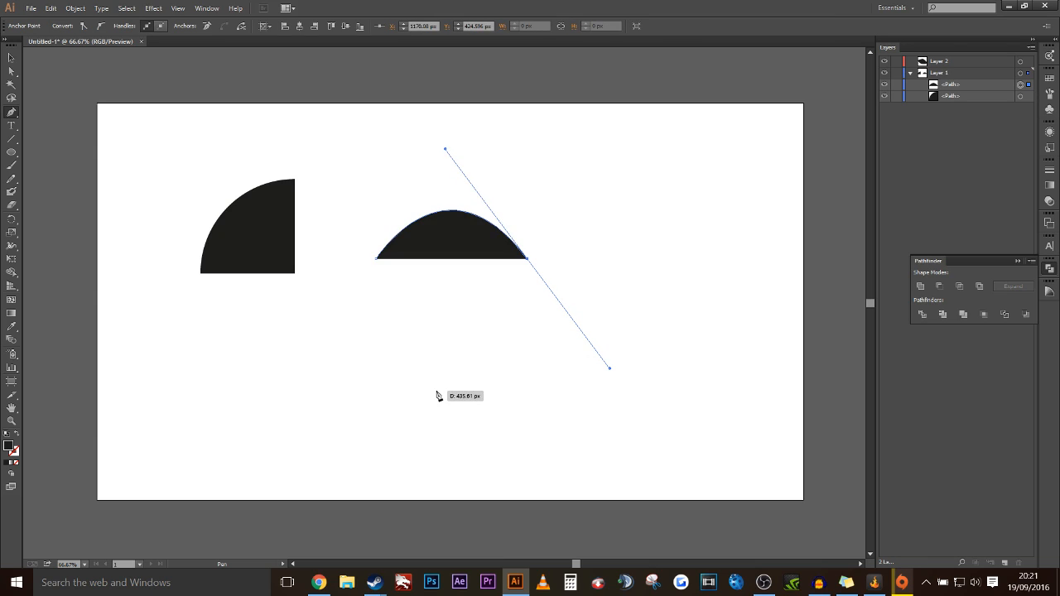
left_click(431, 393)
left_click(471, 287)
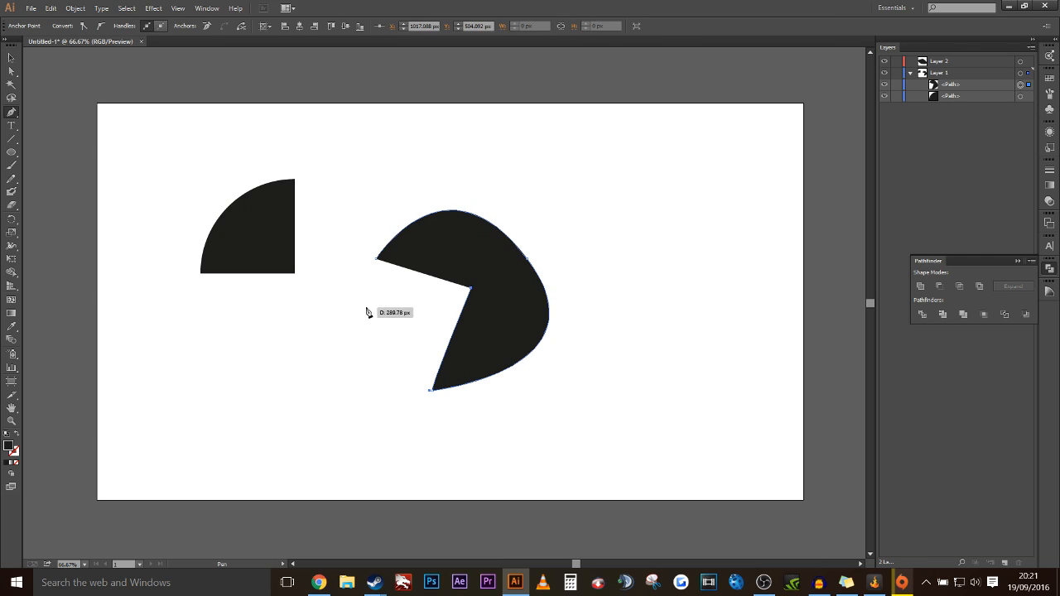
left_click(367, 307)
left_click(432, 245)
left_click(375, 258)
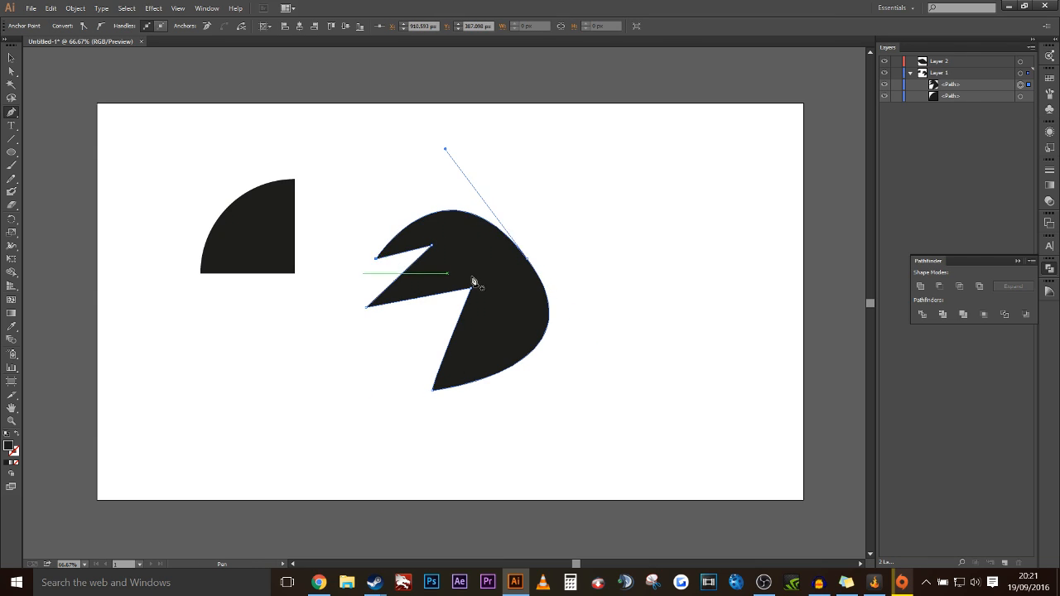
Step: Move the jagged Pen tool shape right of the artboard's centre, to about X 1134 px, Y 464 px
left_click(12, 57)
left_click(569, 263)
left_click_drag(494, 320, 576, 256)
left_click(601, 300)
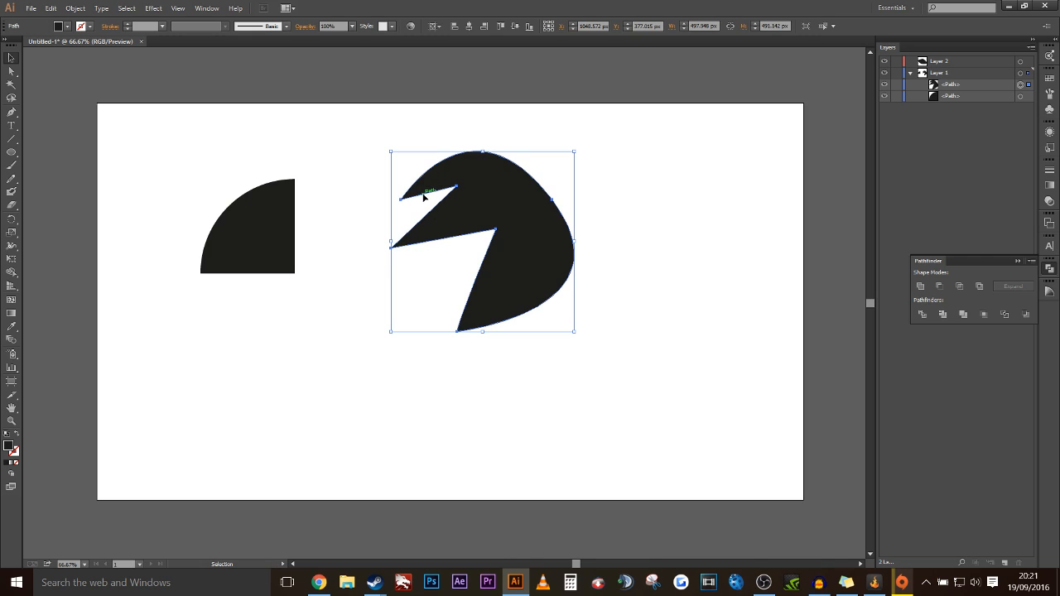
left_click_drag(517, 245, 575, 276)
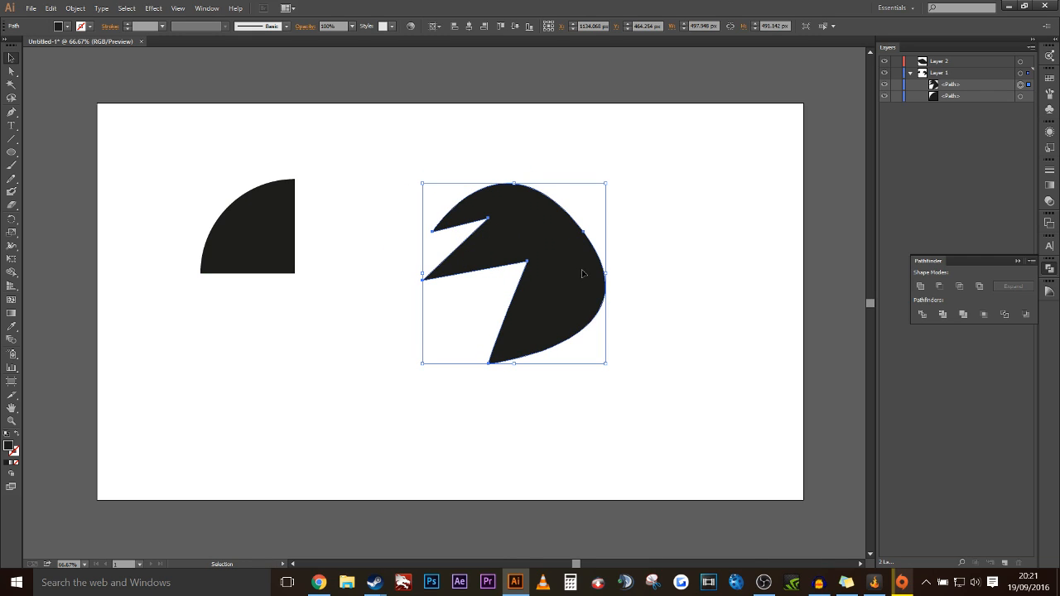
Step: Select the leftmost anchor point of the jagged shape with the Direct Selection tool
left_click(12, 71)
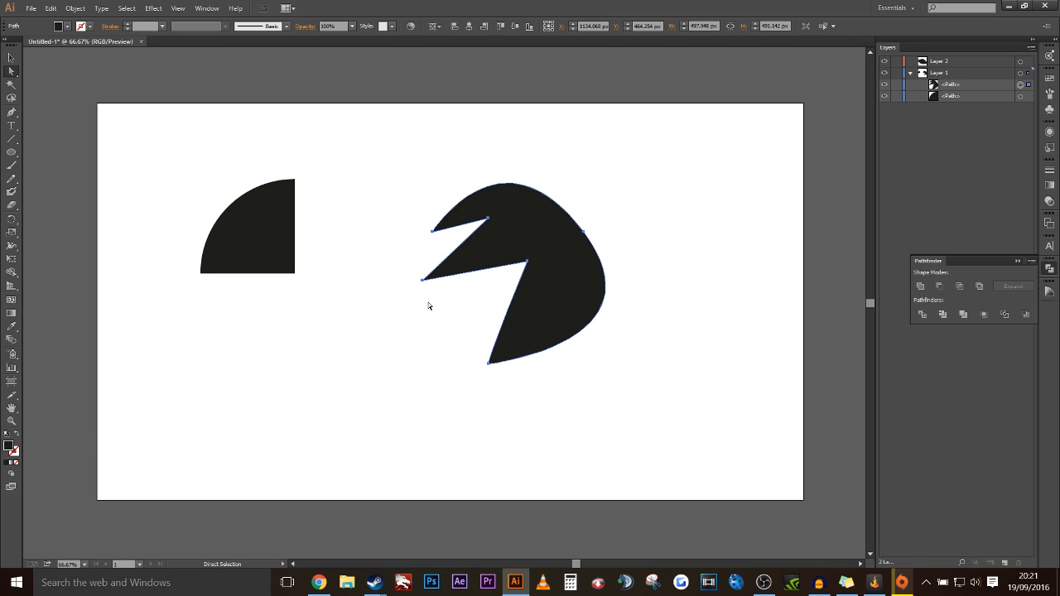
scroll(429, 307, "up", 1)
scroll(477, 299, "up", 1)
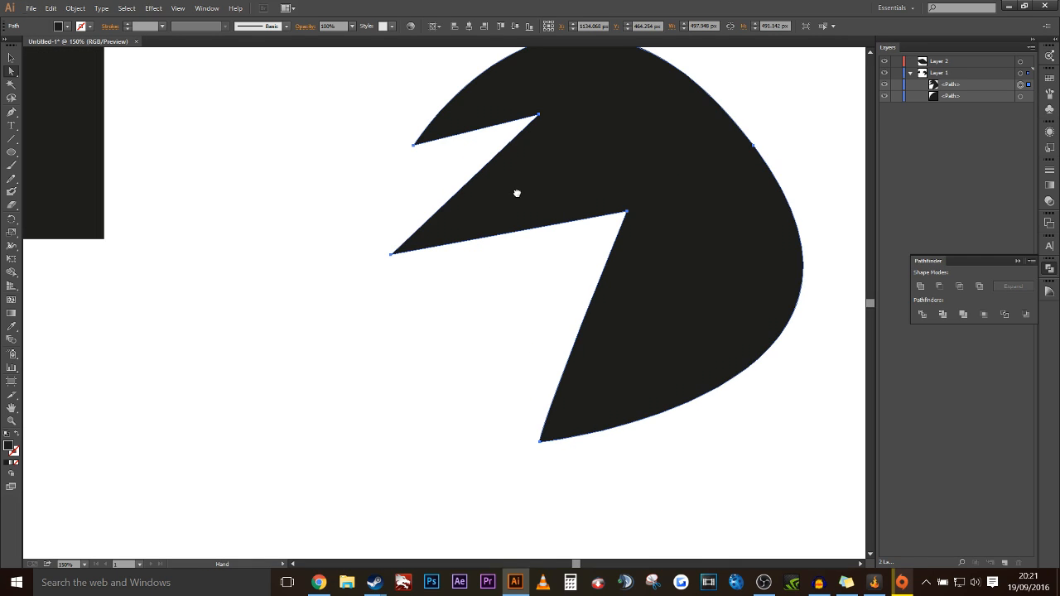
left_click_drag(516, 194, 509, 216)
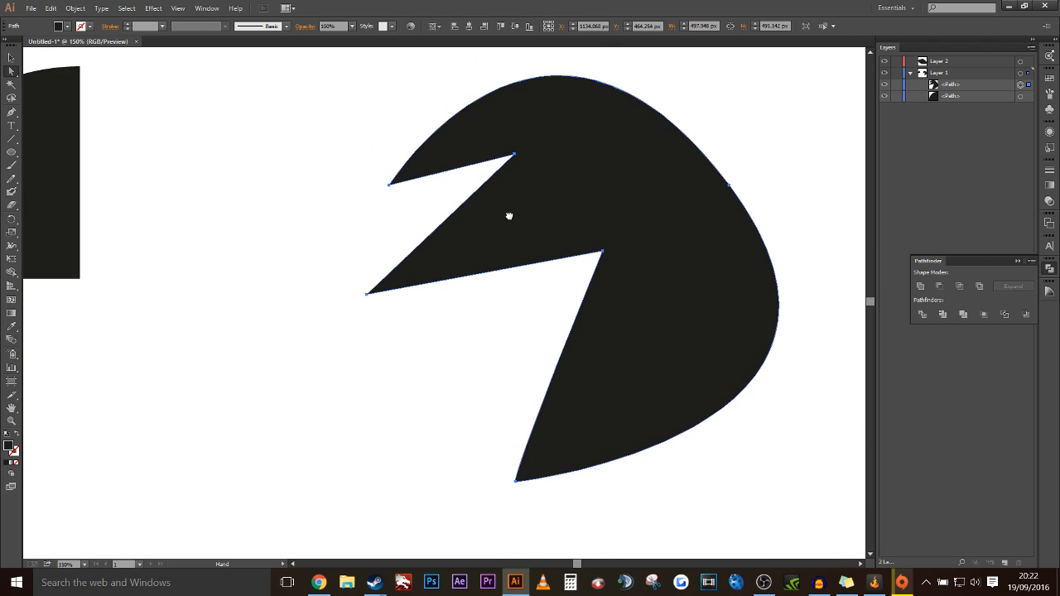
left_click(367, 294)
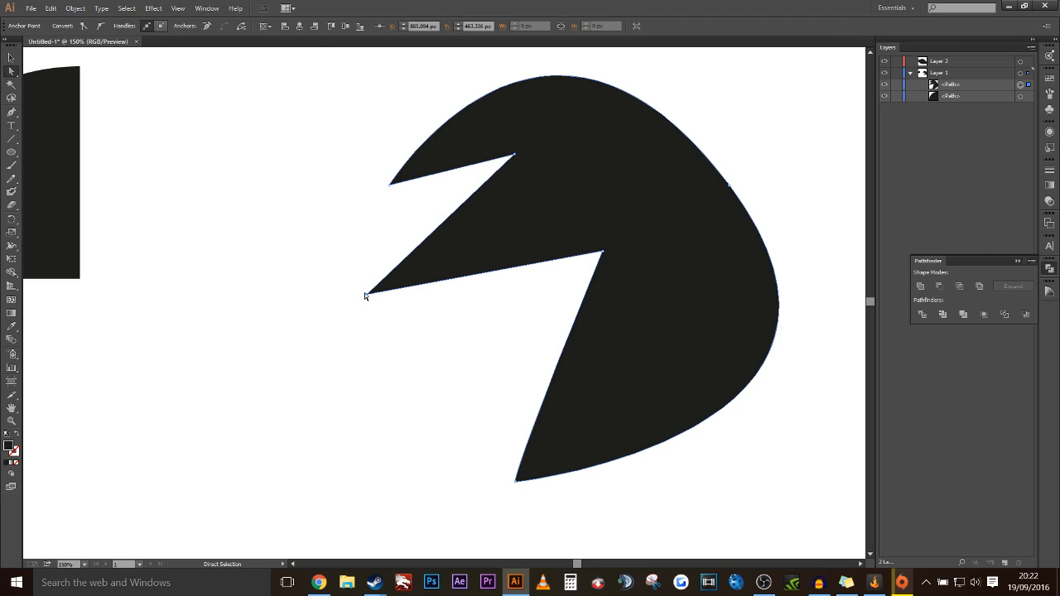
Step: Move the jagged shape's leftmost tip and its two inner notch points down and to the right with the Direct Selection tool
left_click(366, 295)
left_click_drag(367, 295, 415, 342)
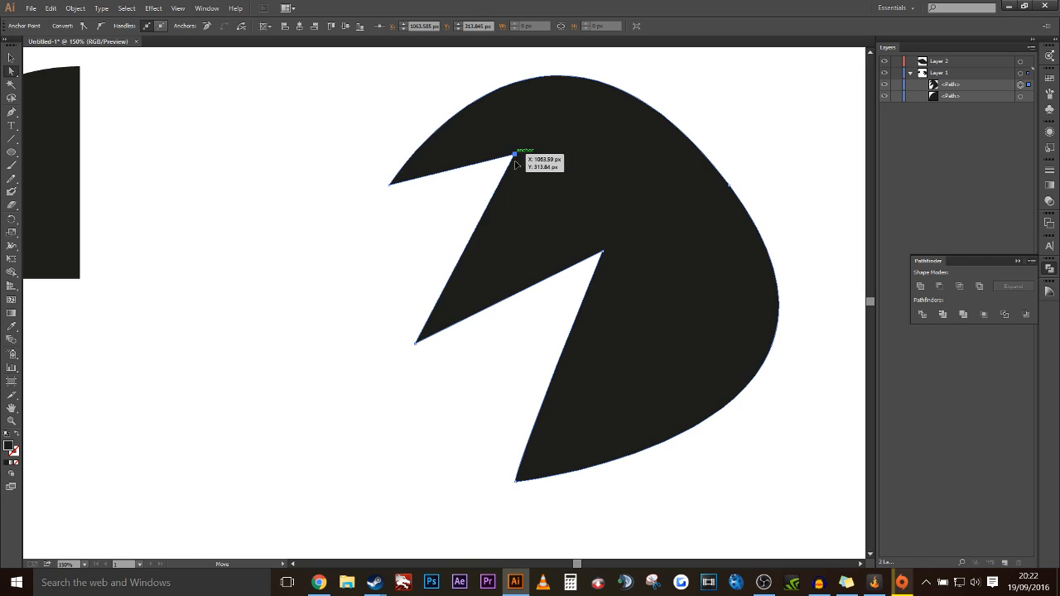
left_click_drag(515, 155, 535, 196)
left_click_drag(604, 252, 632, 305)
left_click(345, 416)
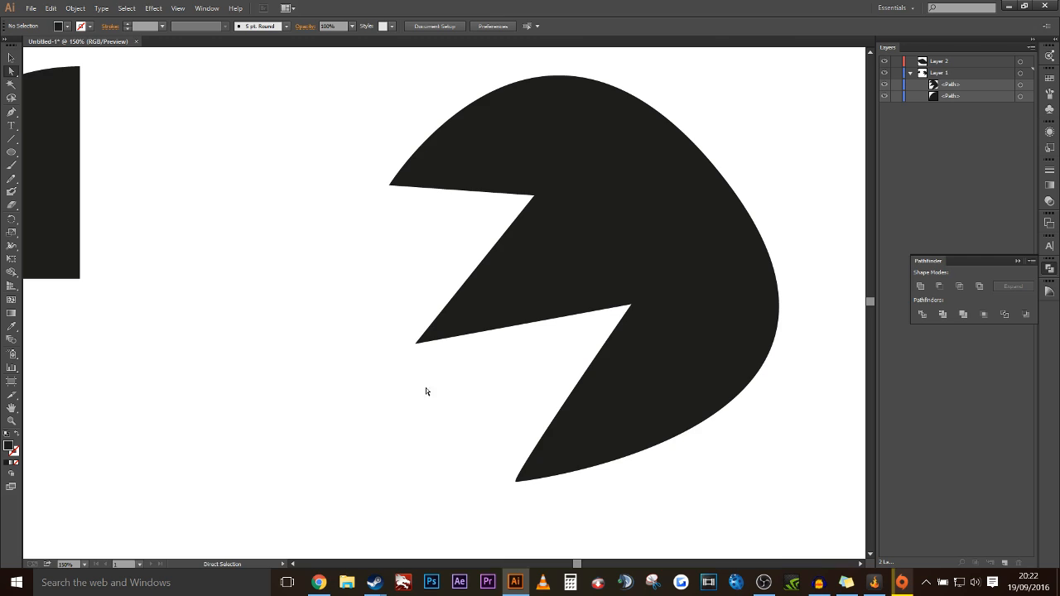
scroll(404, 327, "down", 2)
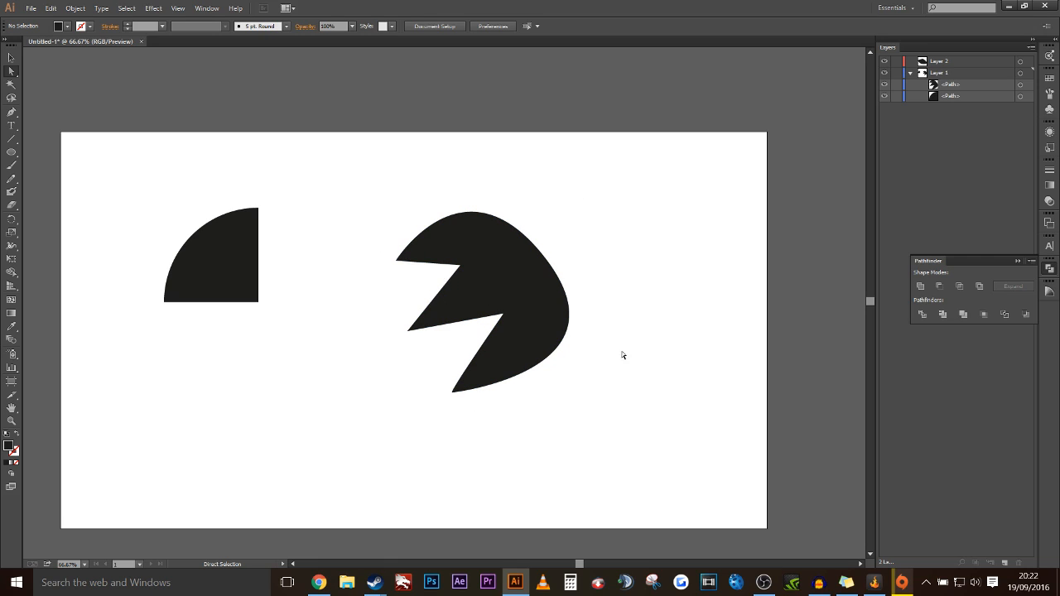
Step: Reshape the jagged shape's curved side by swinging the upper direction handle of its side anchor to the right, closer to vertical
scroll(464, 276, "up", 3)
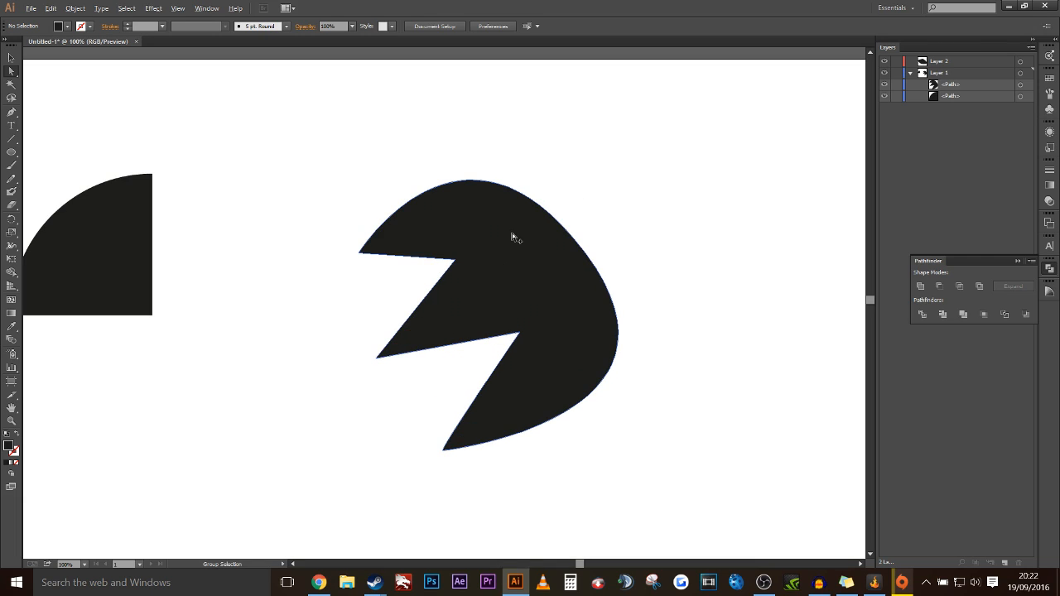
left_click(435, 159)
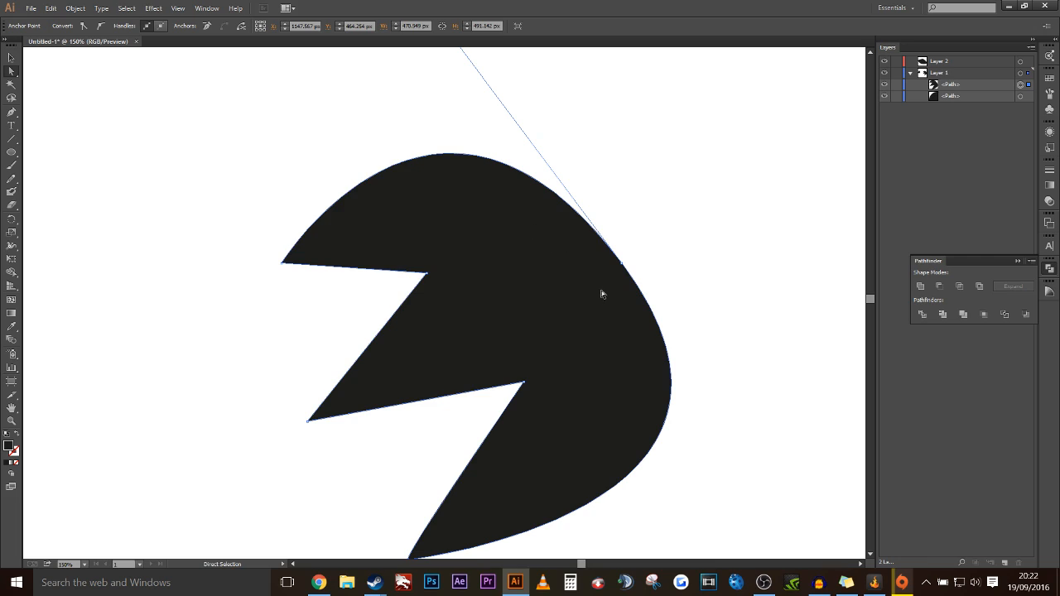
left_click(622, 266)
scroll(452, 304, "down", 1)
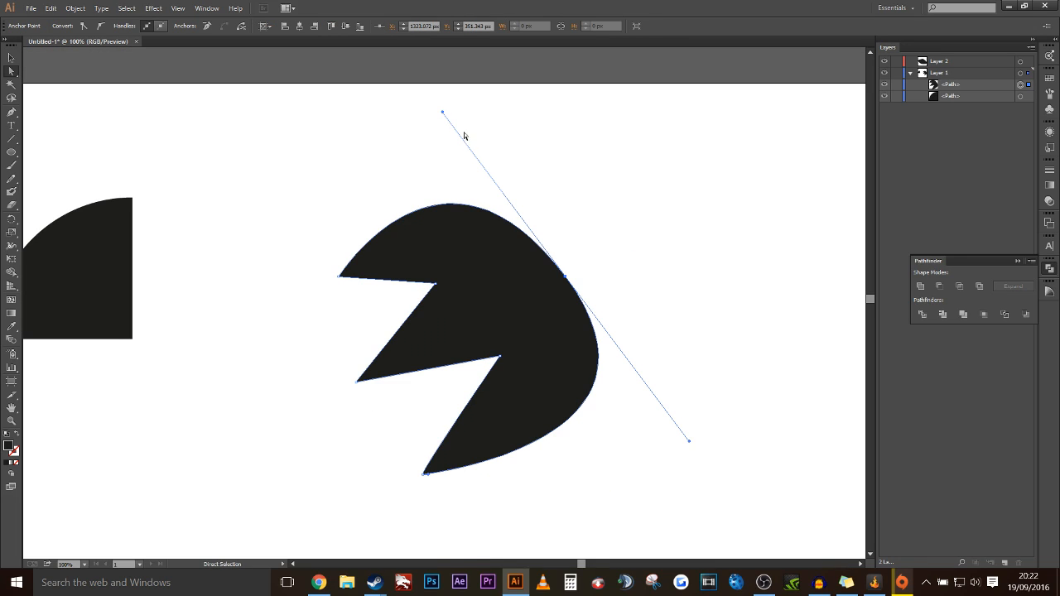
key("space")
left_click_drag(660, 269, 589, 261)
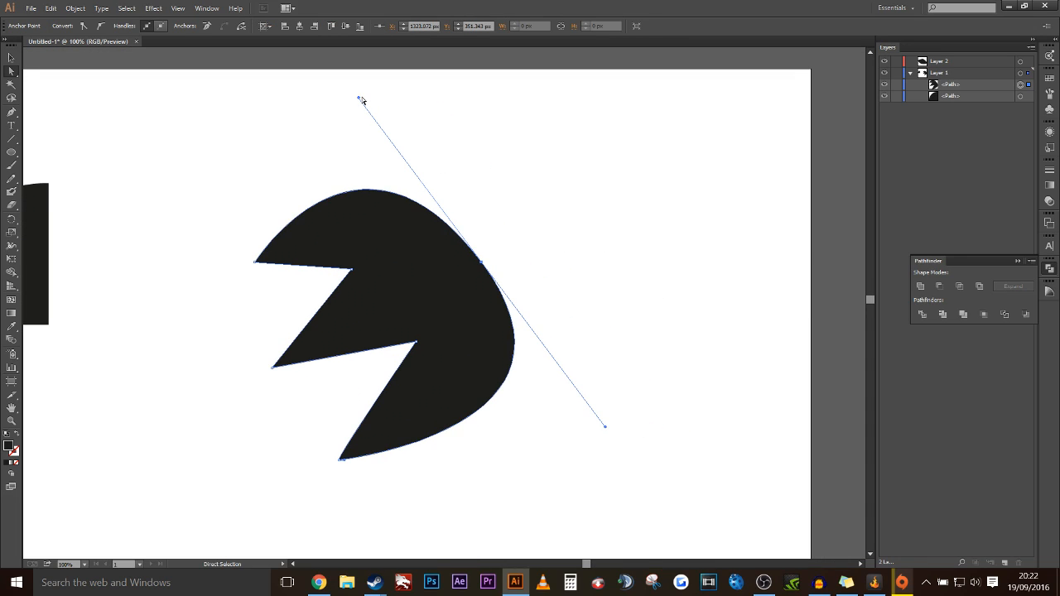
left_click_drag(358, 99, 441, 115)
left_click(608, 283)
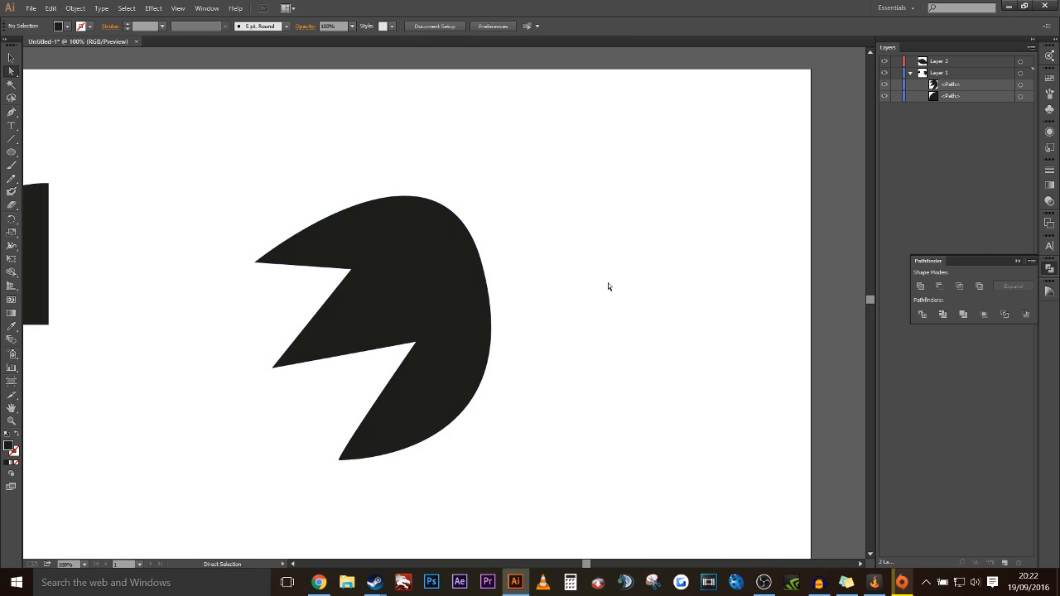
Step: Pull the side anchor's upper direction handle up and to the left to make the curve fuller
left_click(464, 294)
left_click(480, 265)
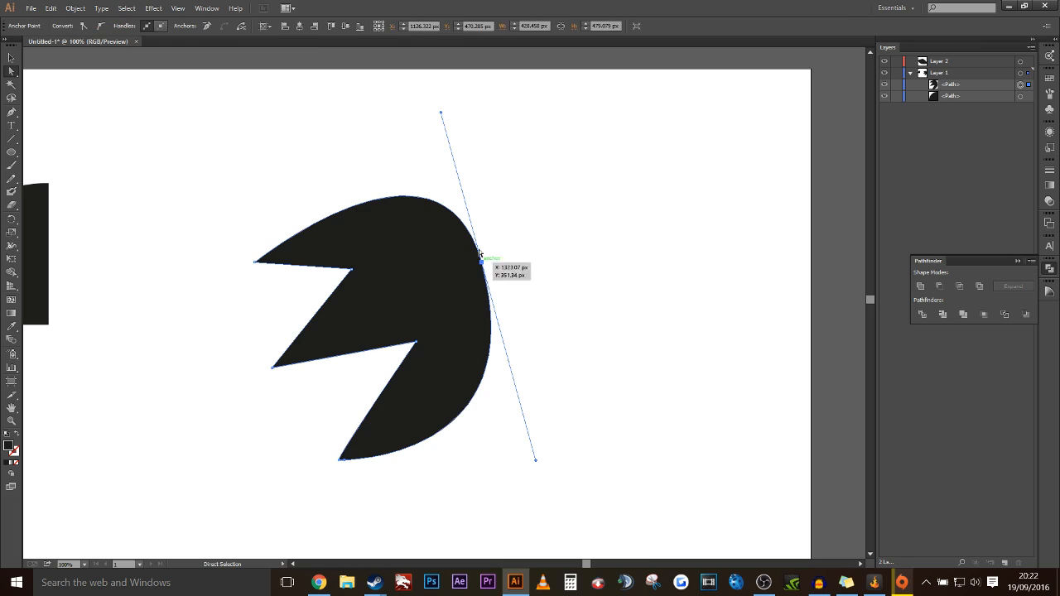
left_click_drag(442, 111, 407, 80)
left_click(596, 228)
Step: Draw a closed triangle about 362 px wide with the Pen tool over the jagged shape's curved side, and shift it slightly up and left
left_click(11, 111)
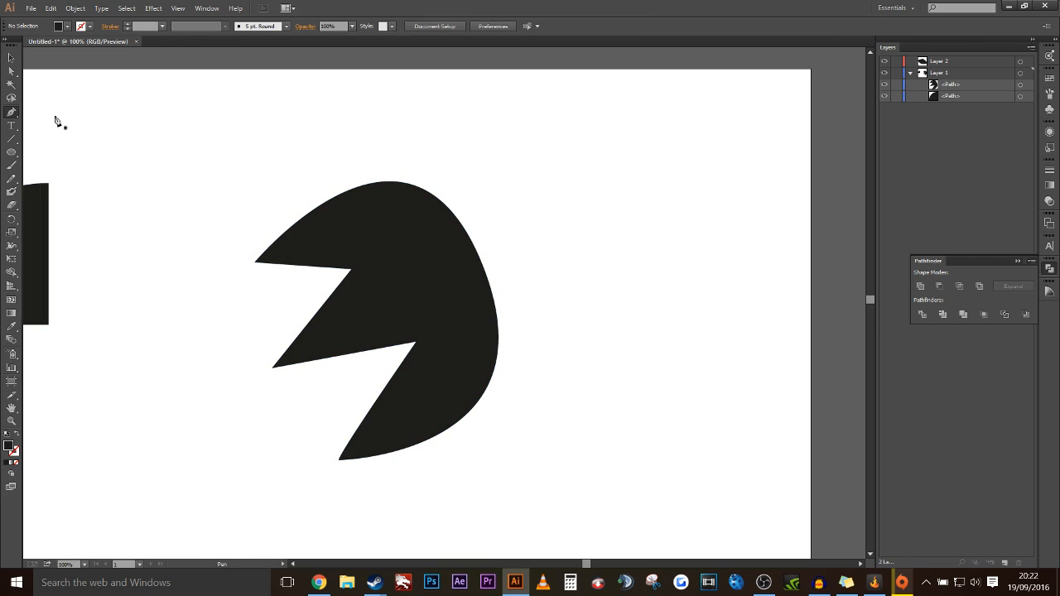
left_click(482, 205)
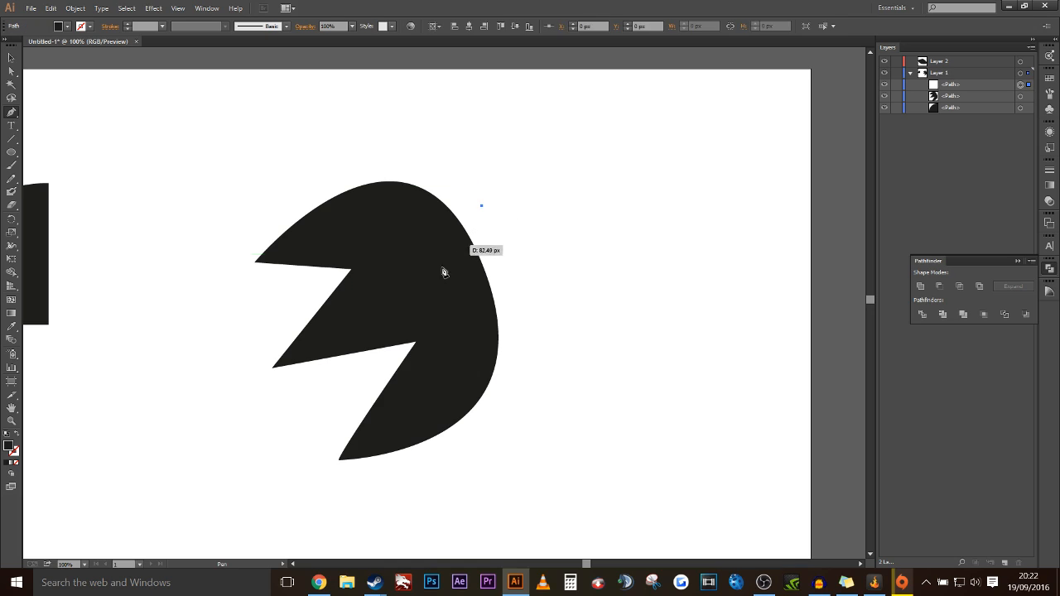
left_click_drag(383, 304, 433, 307)
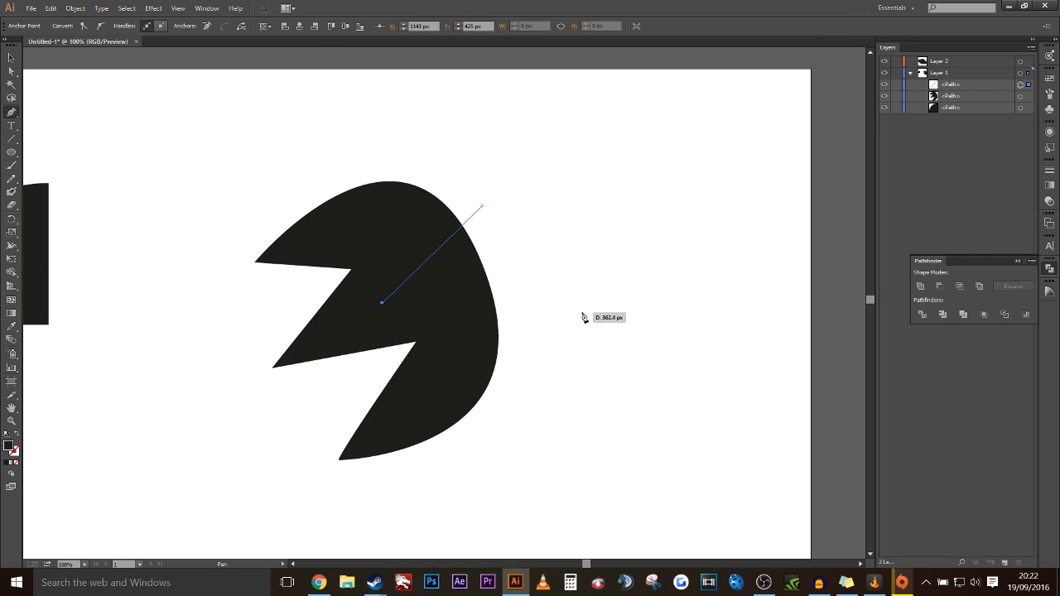
left_click(582, 313)
left_click(483, 207)
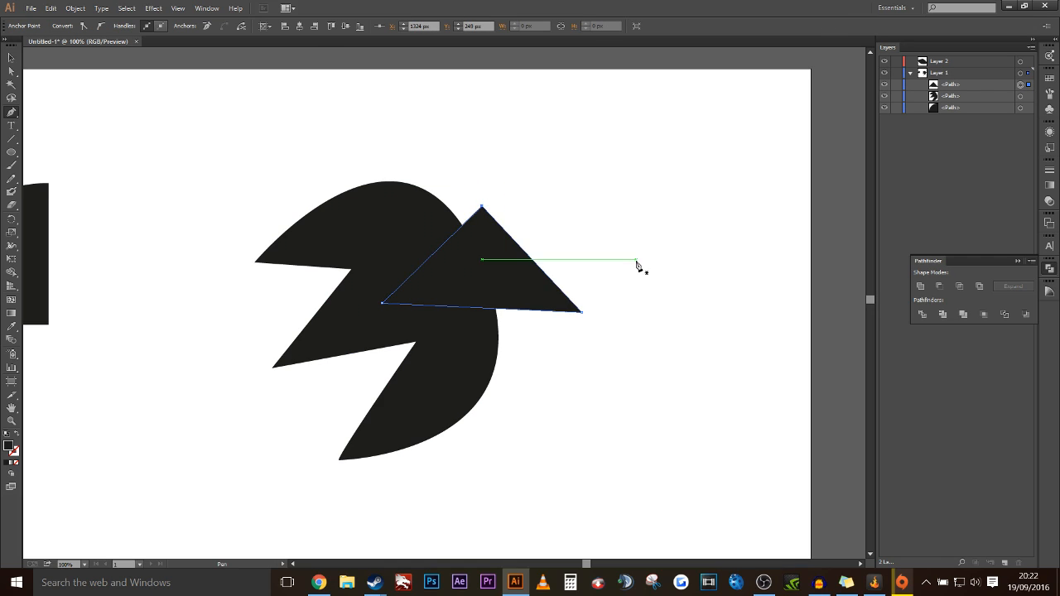
left_click(12, 58)
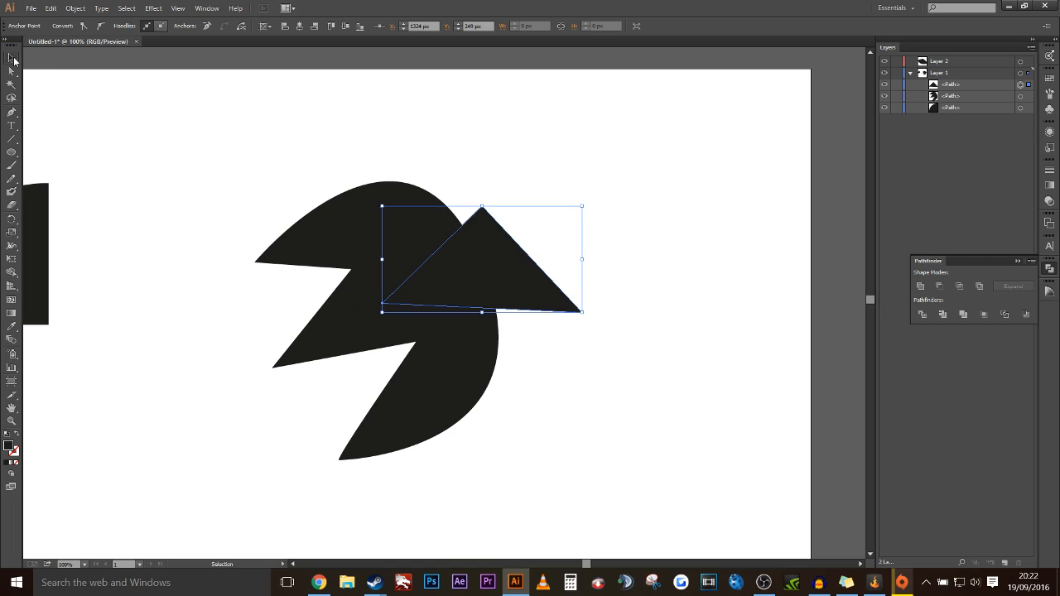
left_click_drag(509, 252, 501, 247)
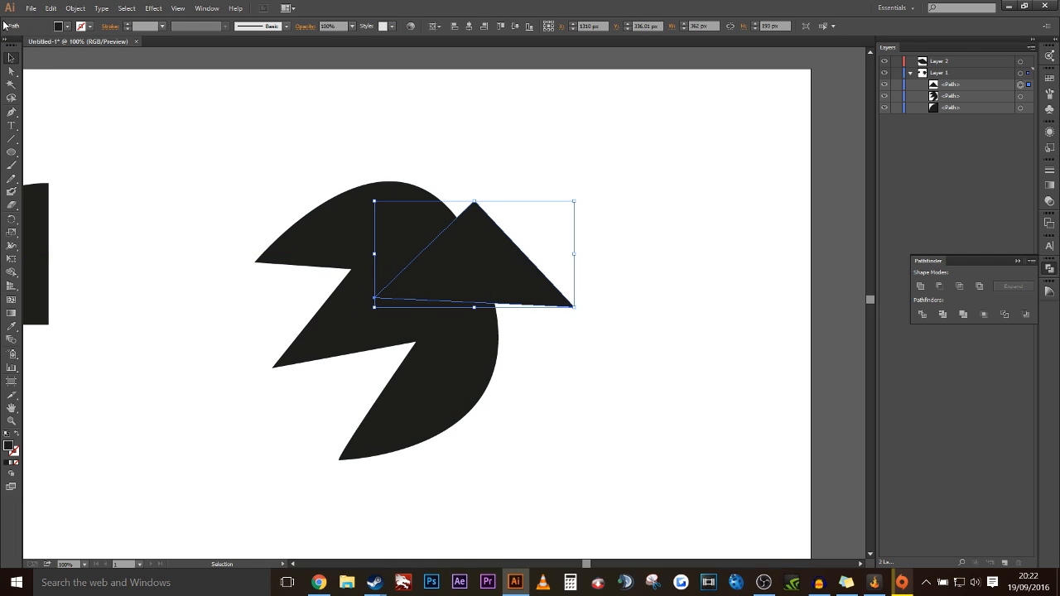
Step: Lower the triangle's left anchor, raise its right anchor with the Direct Selection tool, and shift the whole triangle slightly up and left
left_click(12, 71)
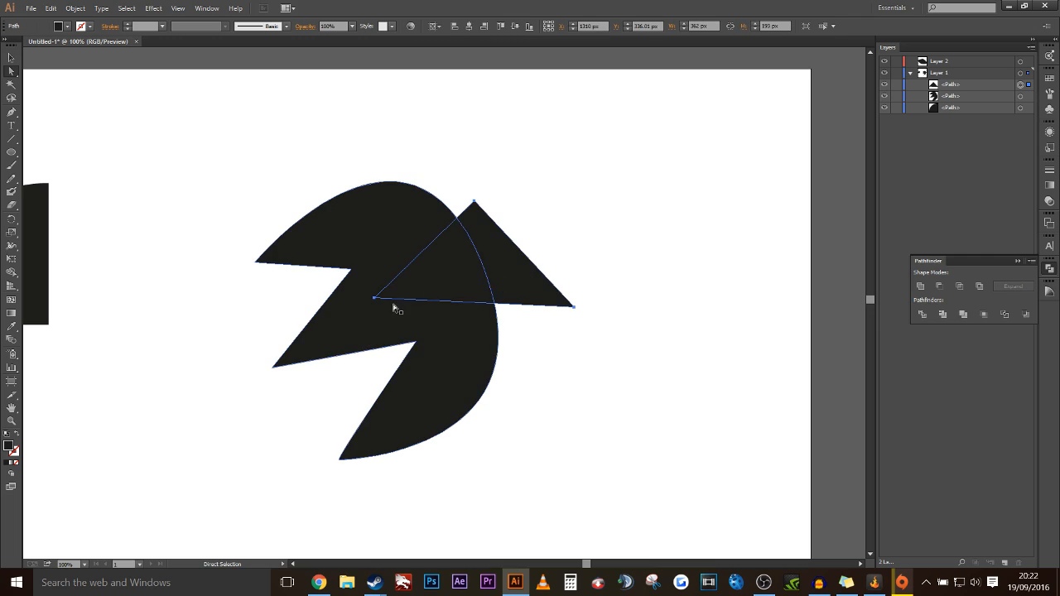
left_click_drag(375, 297, 374, 312)
left_click_drag(574, 306, 564, 279)
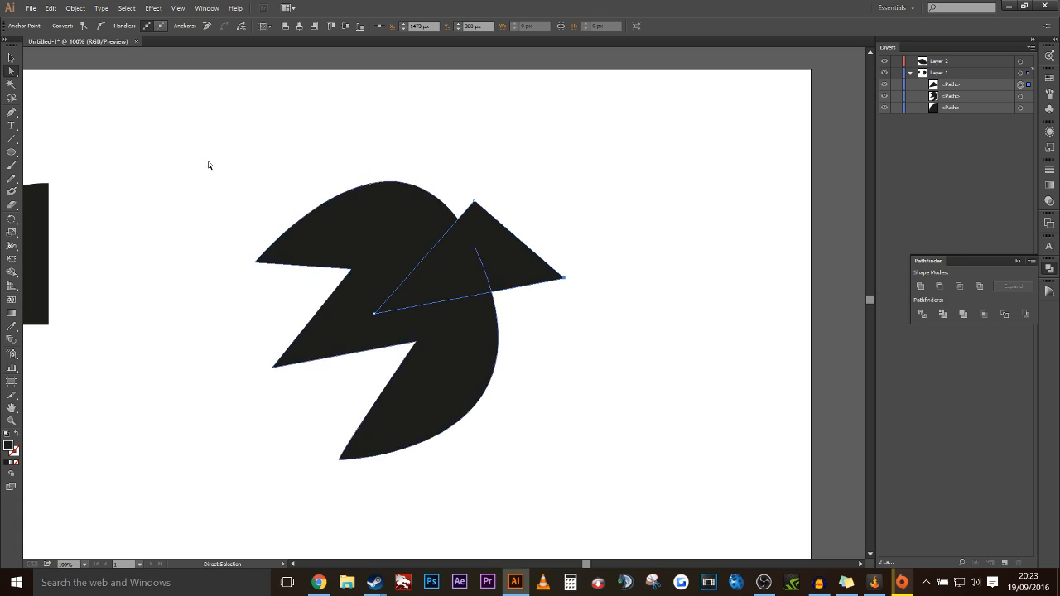
left_click(11, 57)
left_click_drag(510, 273, 496, 265)
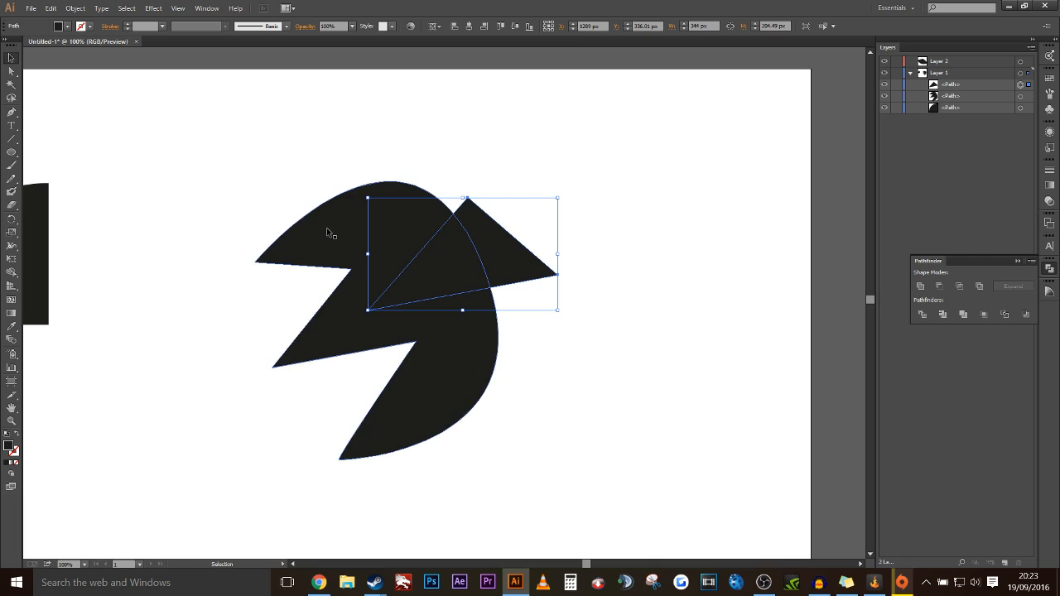
Step: Select the jagged shape and the triangle, and merge all their areas into one shape with the Shape Builder tool
left_click(330, 233)
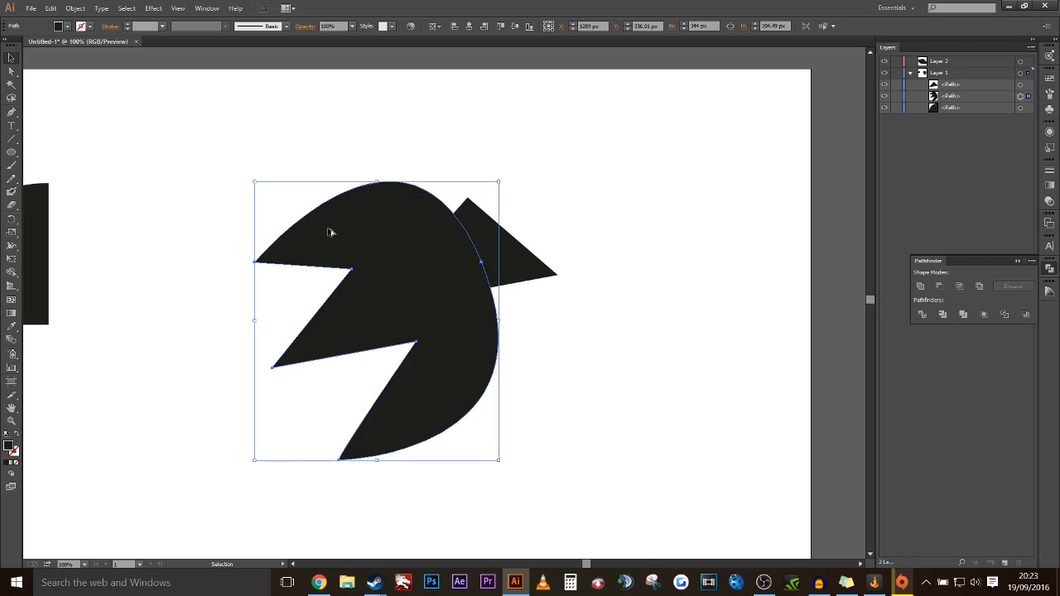
left_click(530, 261, "shift")
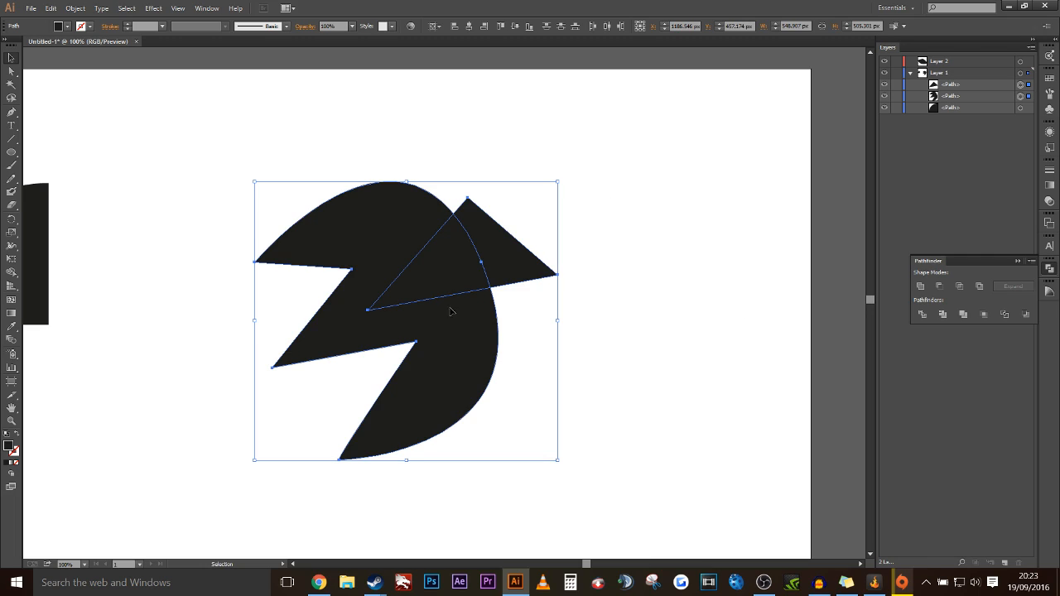
left_click(11, 274)
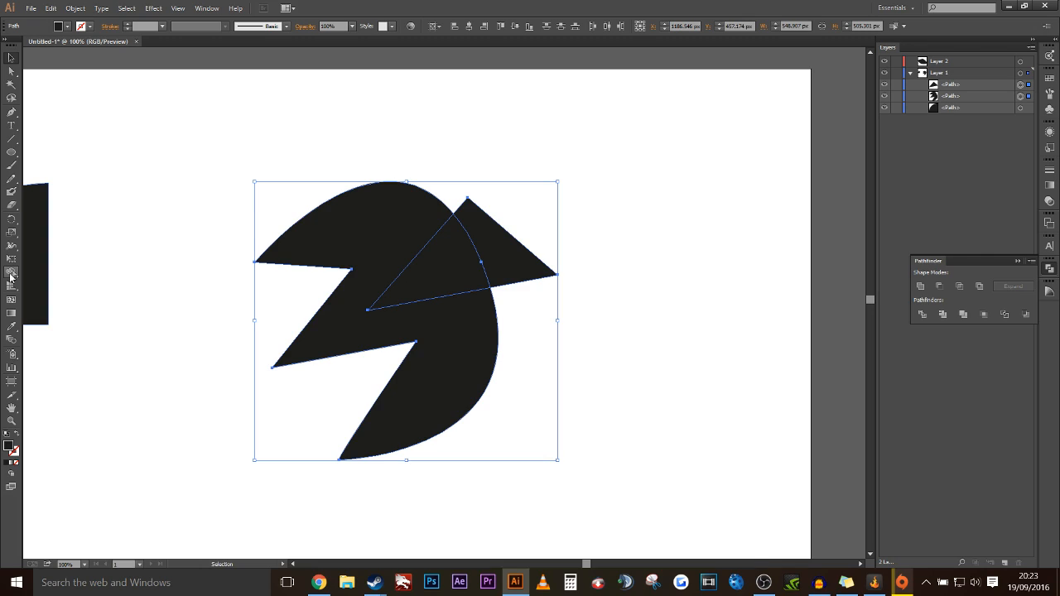
left_click(11, 274)
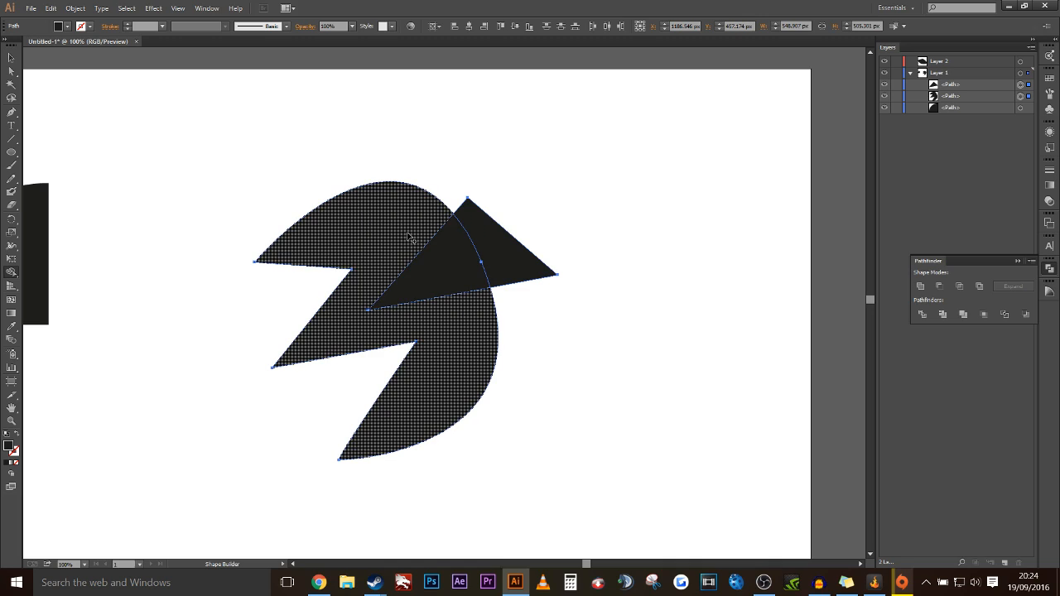
mouse_move(407, 238)
left_mouse_down()
mouse_move(442, 279)
mouse_move(504, 276)
mouse_move(442, 266)
mouse_move(408, 247)
mouse_move(447, 261)
left_mouse_up()
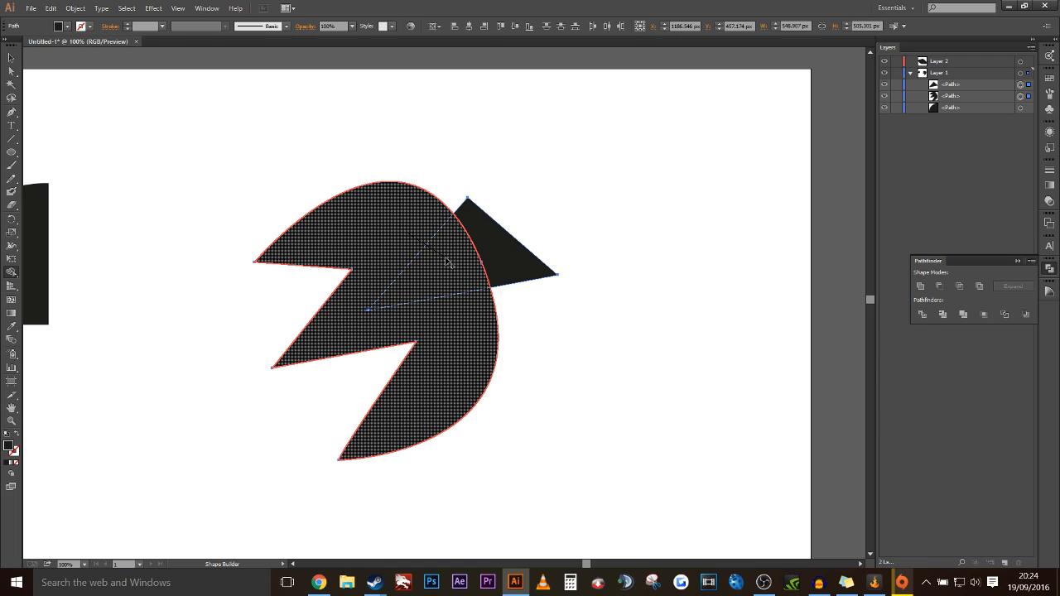
mouse_move(447, 262)
left_mouse_down()
mouse_move(489, 268)
mouse_move(396, 263)
mouse_move(508, 271)
mouse_move(456, 273)
mouse_move(491, 308)
left_mouse_up()
Step: Delete the quarter circle's path from Layer 1 and move the merged shape slightly to the right
left_click(11, 57)
left_click(395, 147)
left_click(936, 86)
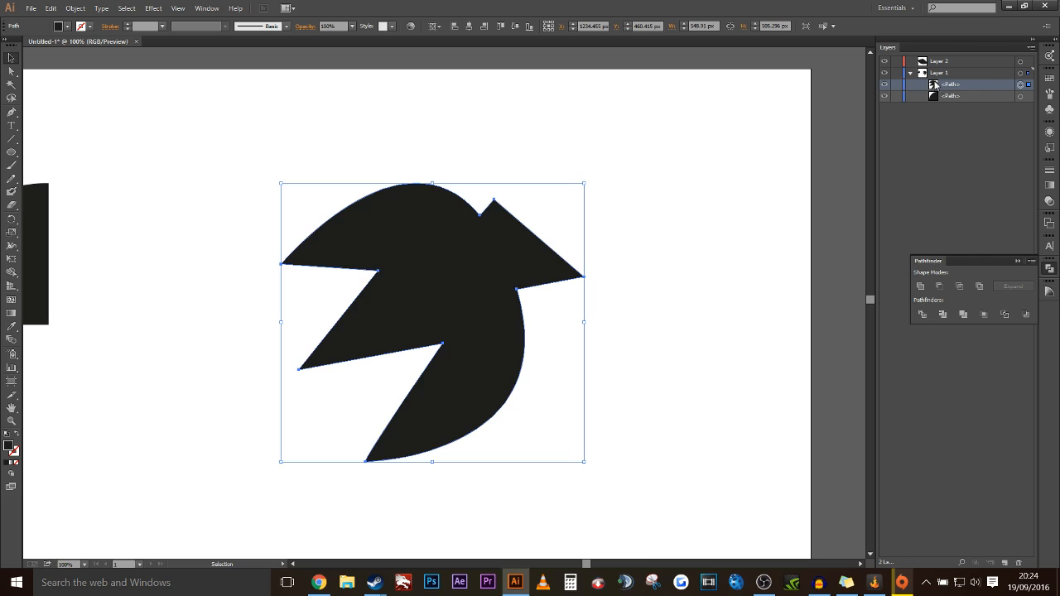
left_click(953, 96)
left_click(1020, 96)
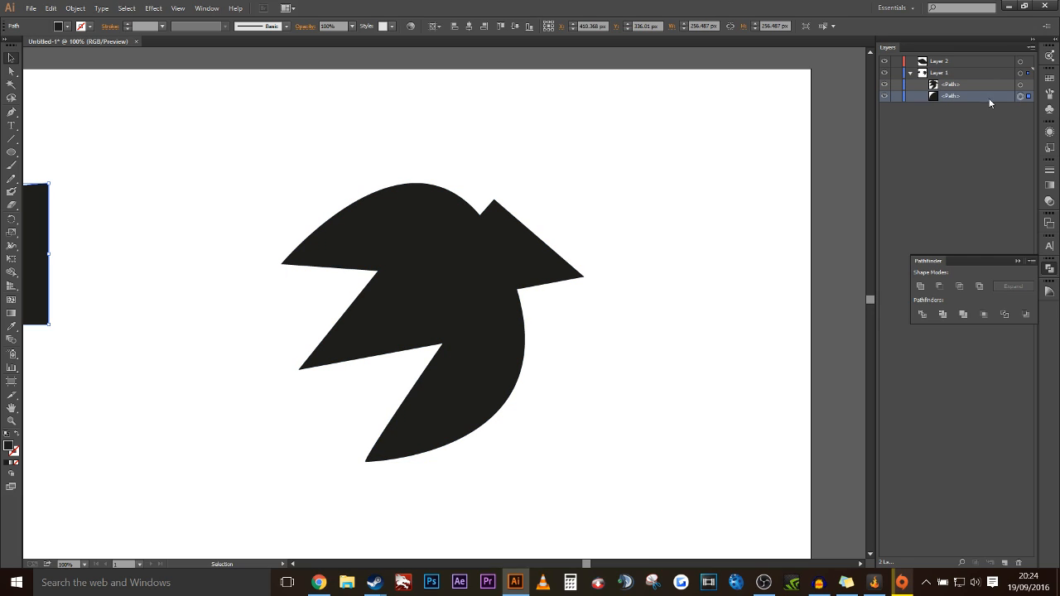
left_click_drag(977, 97, 1019, 564)
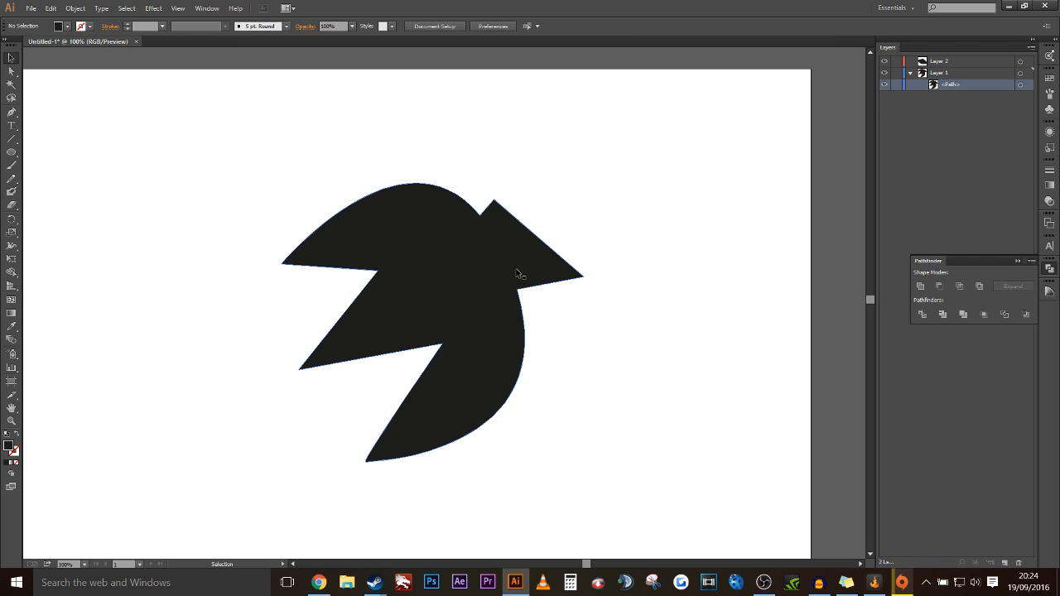
left_click(457, 296)
mouse_move(473, 295)
left_mouse_down()
mouse_move(431, 325)
mouse_move(500, 273)
mouse_move(516, 222)
mouse_move(473, 287)
left_mouse_up()
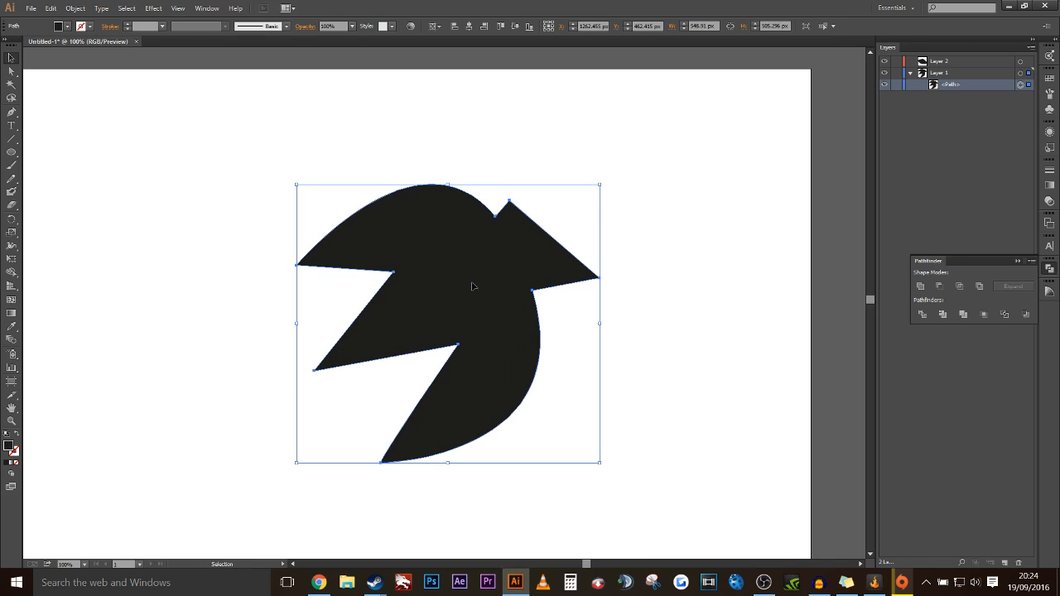
Step: Collapse the Pathfinder panel and switch to the Direct Selection tool
left_click(1017, 261)
key("a")
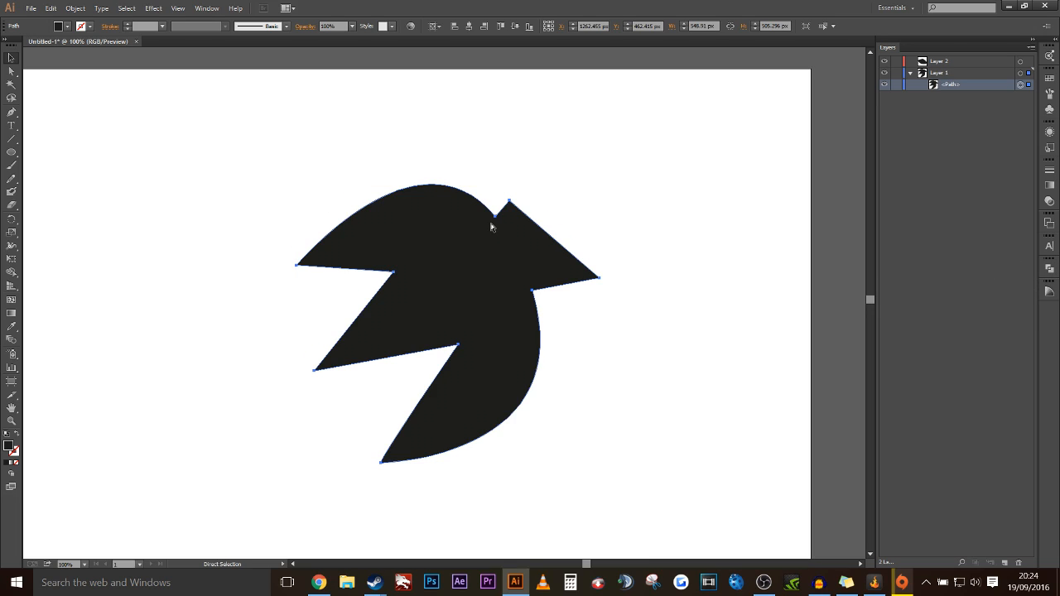
Step: Undo the moves, the quarter circle's deletion and the Shape Builder merge, back to the separate jagged shape and triangle
key("ctrl+z")
key("ctrl+z")
key("ctrl+z")
key("ctrl+z")
key("ctrl+z")
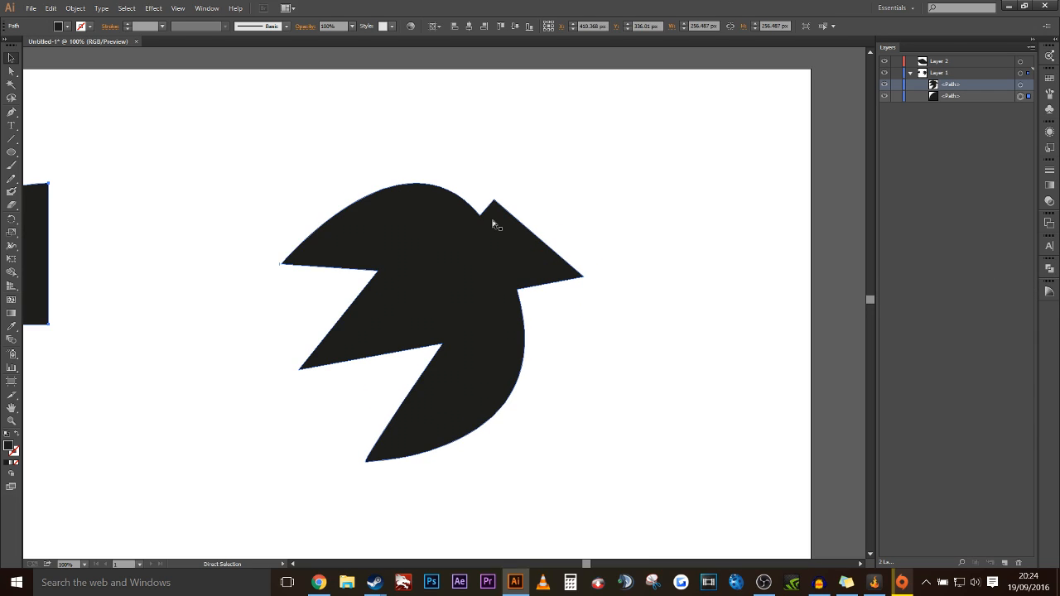
key("ctrl+z")
key("ctrl+z")
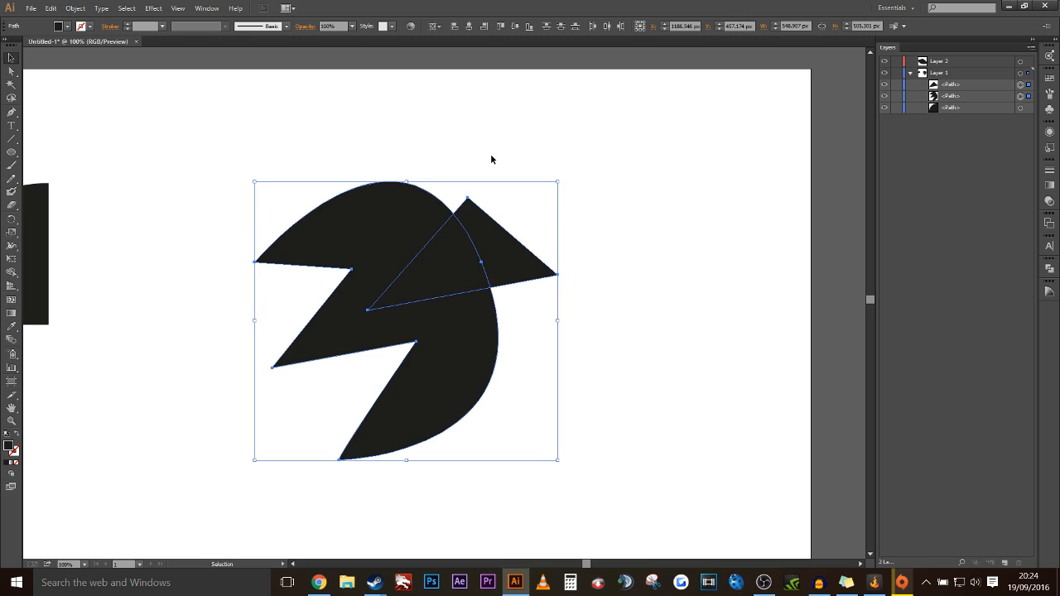
Step: Select the jagged shape and the triangle, and remove the triangle's overlapping and outer areas with the Shape Builder tool
left_click(491, 155)
left_click(438, 343)
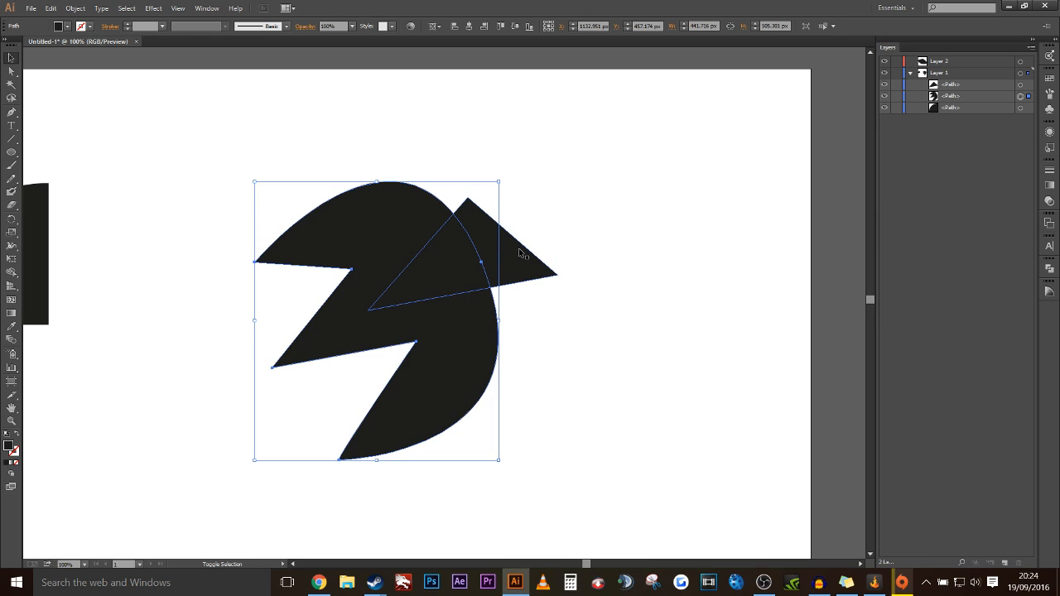
left_click(519, 250, "shift")
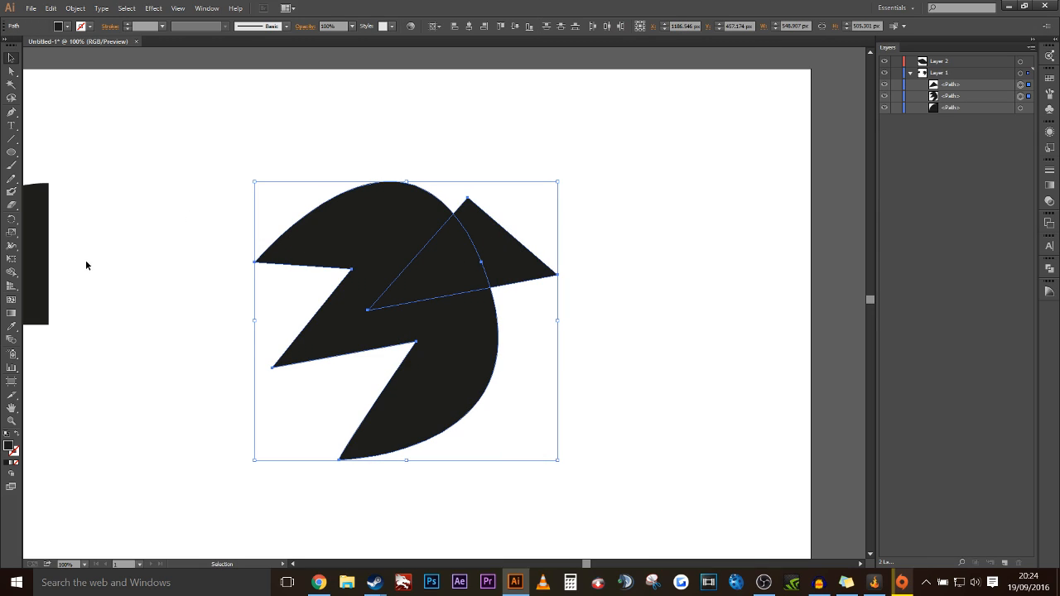
left_click(12, 273)
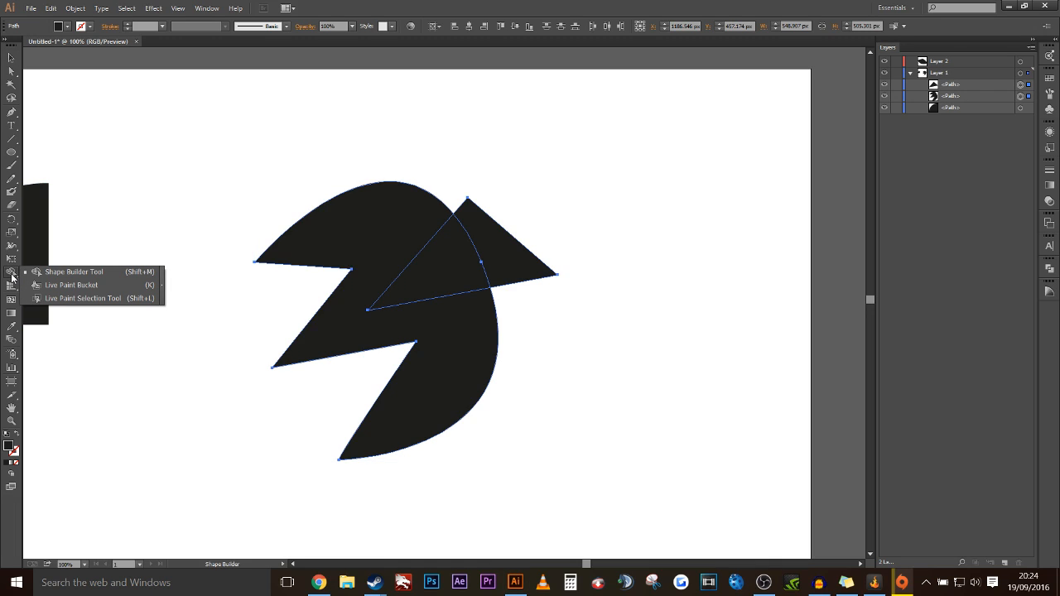
left_click(49, 272)
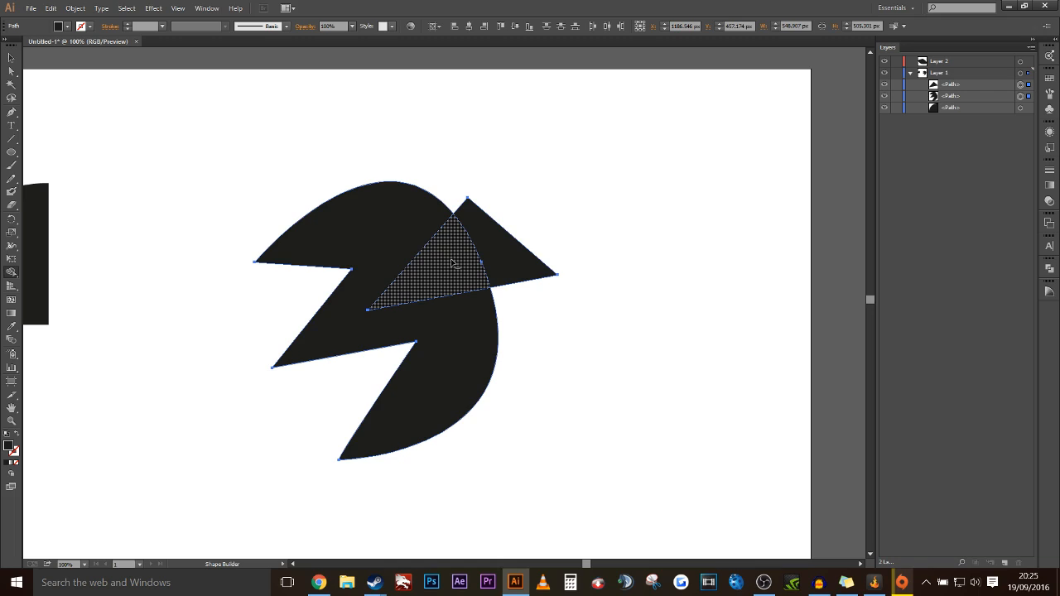
left_click_drag(451, 264, 495, 264)
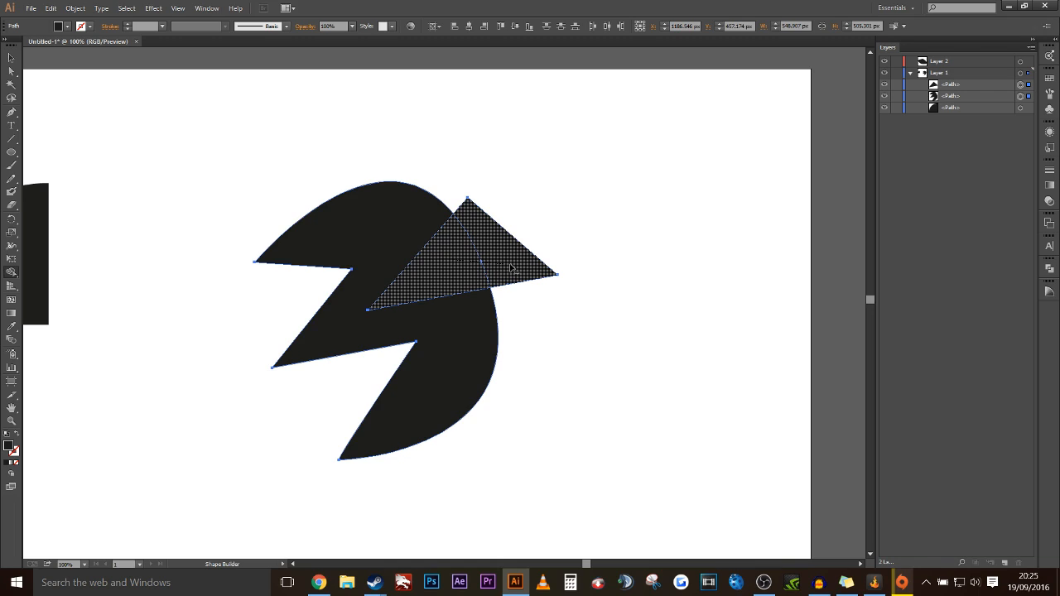
left_click_drag(512, 268, 512, 268)
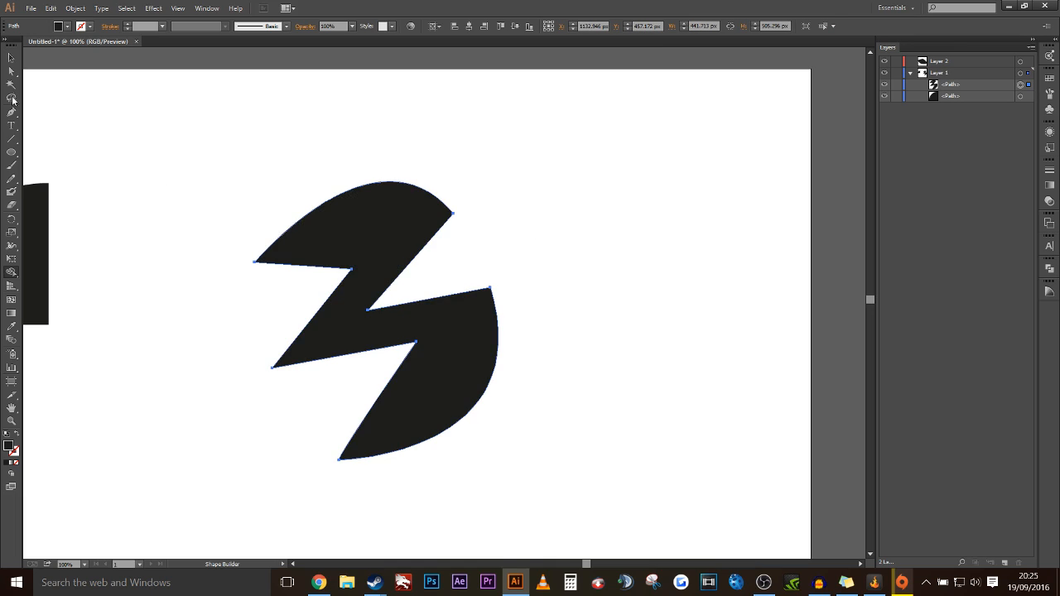
Step: Deselect the artwork and move the cut zigzag shape up and to the right on the artboard
left_click(10, 58)
left_click(534, 159)
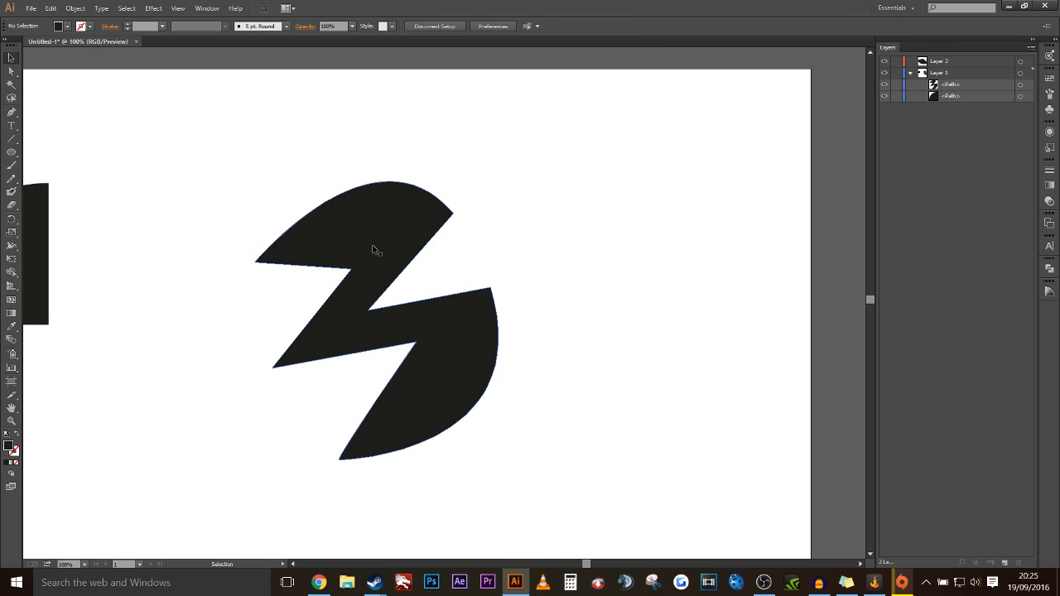
left_click_drag(373, 244, 446, 221)
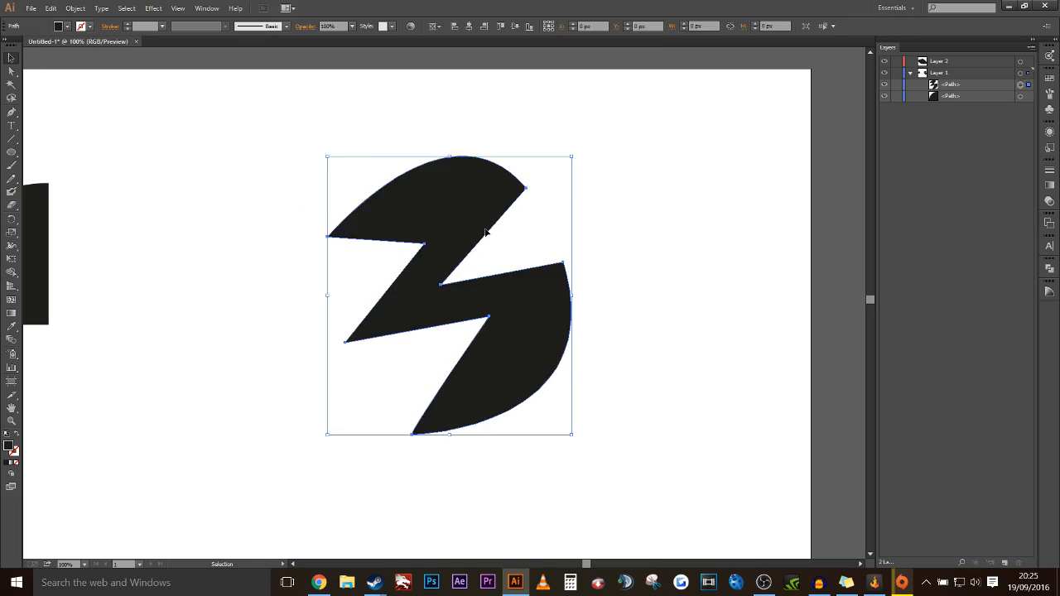
Step: Reshape the zigzag shape's upper curve by pulling the direction handle of its upper-right anchor point further left, and deselect it
scroll(497, 201, "up", 1)
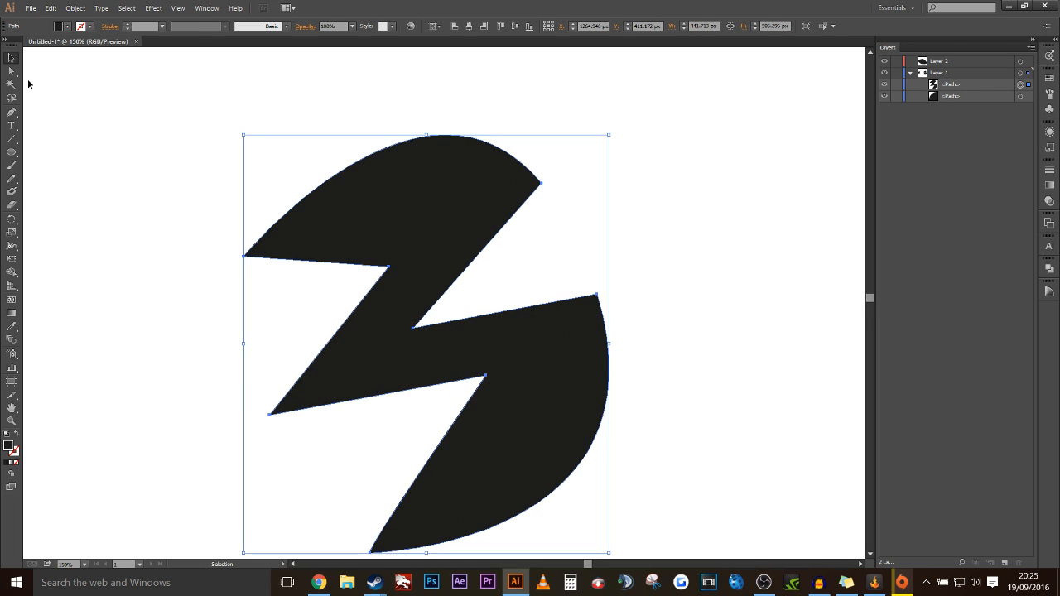
left_click(11, 71)
left_click(540, 181)
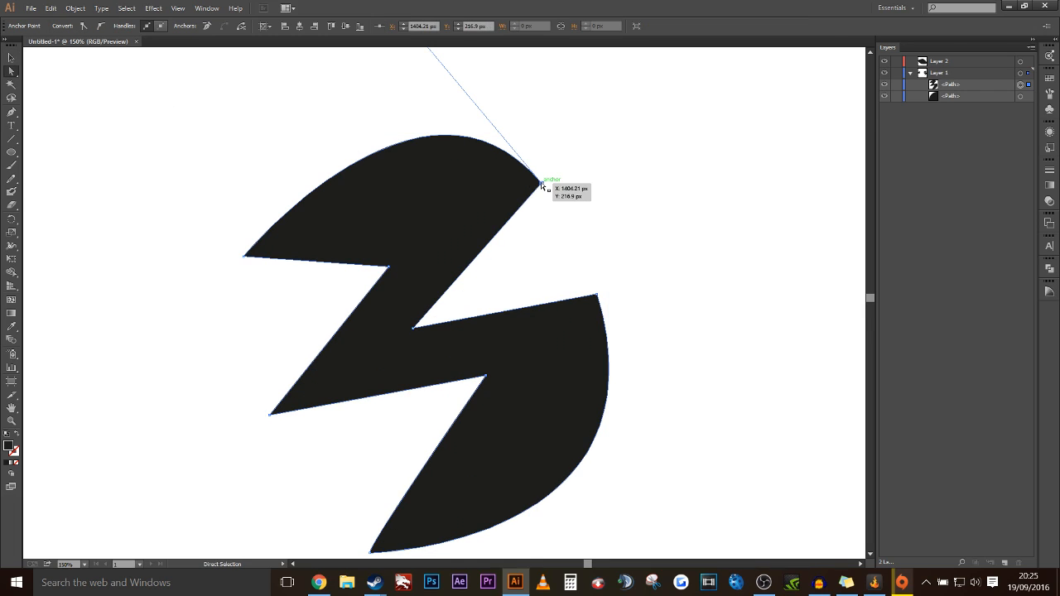
scroll(539, 183, "down", 1)
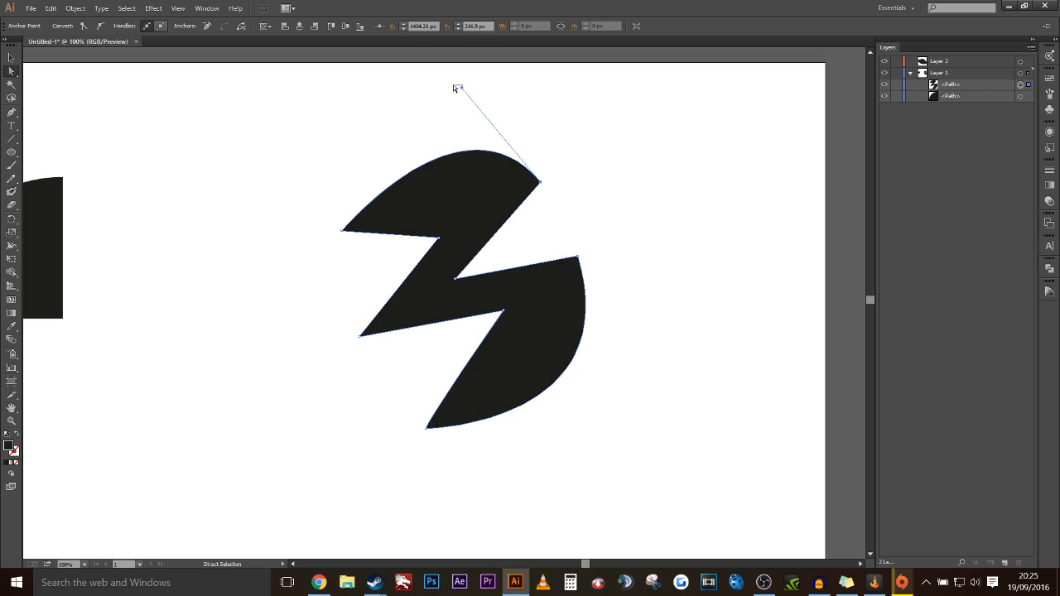
left_click_drag(462, 85, 415, 85)
left_click(531, 185)
left_click(541, 182)
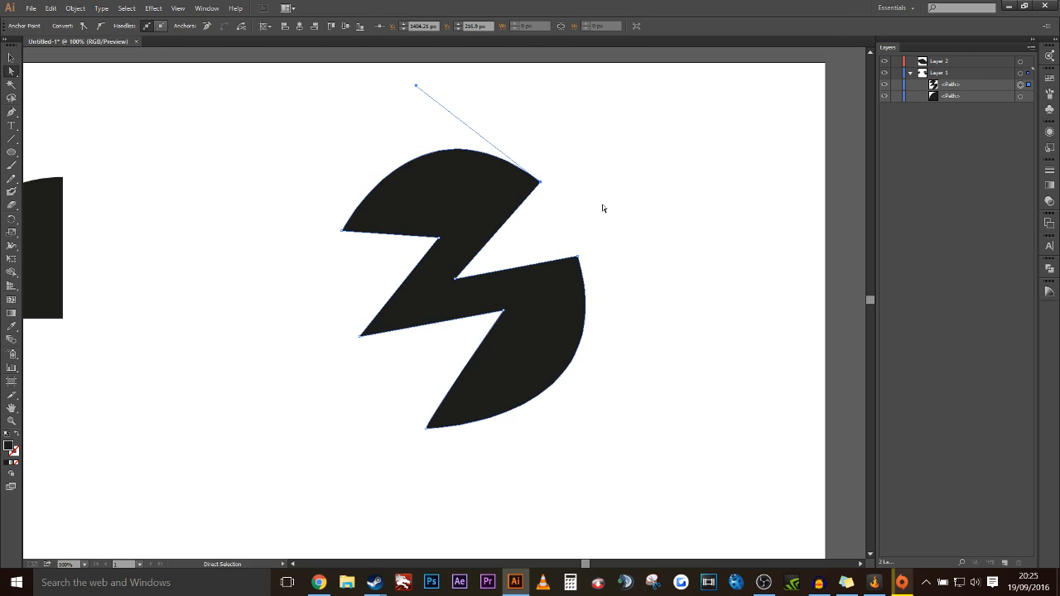
left_click(602, 205)
Step: Move the whole zigzag shape left, closer to the quarter circle, and shift it back to just right of the artboard's centre
scroll(596, 226, "down", 1)
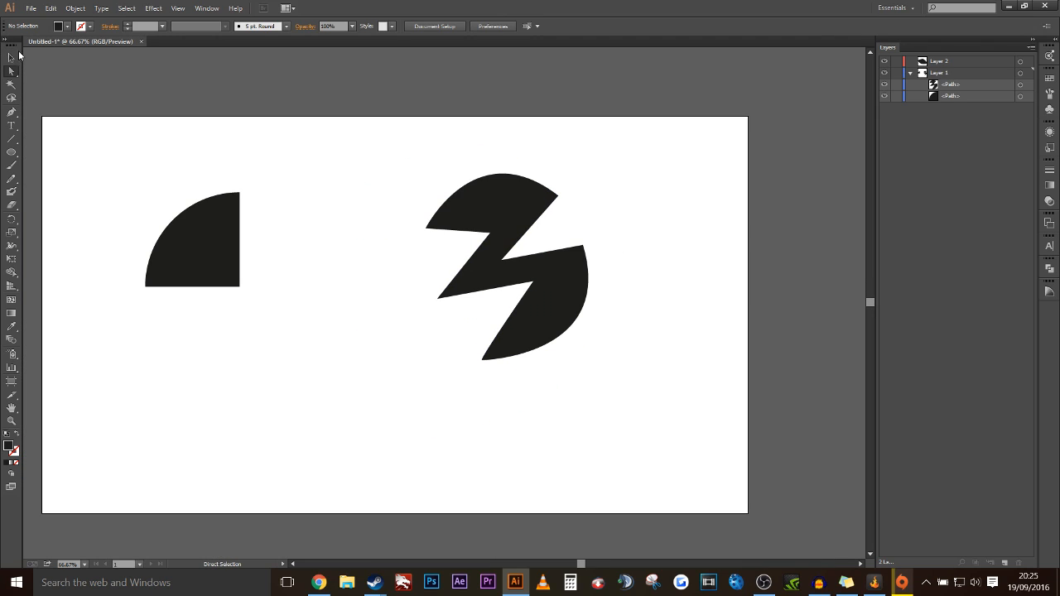
left_click(11, 57)
left_click_drag(567, 284, 447, 292)
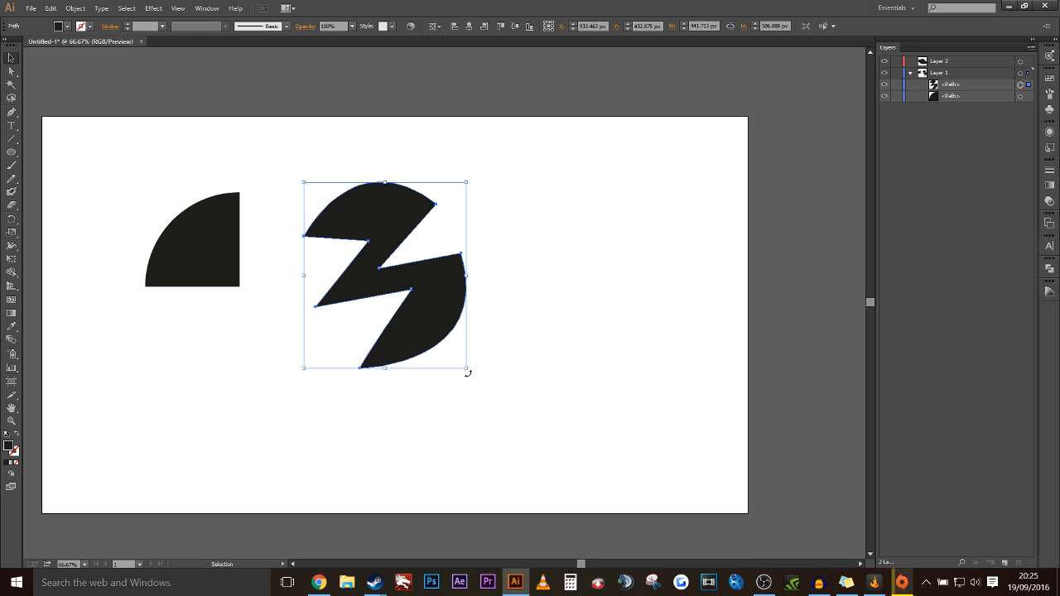
left_click_drag(434, 292, 480, 300)
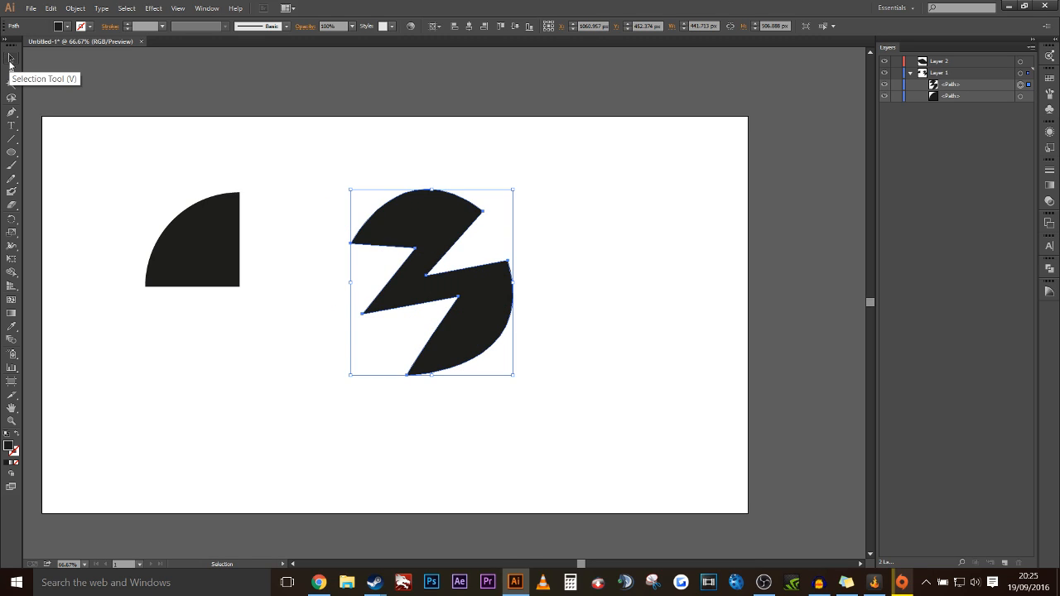
left_click_drag(479, 310, 503, 314)
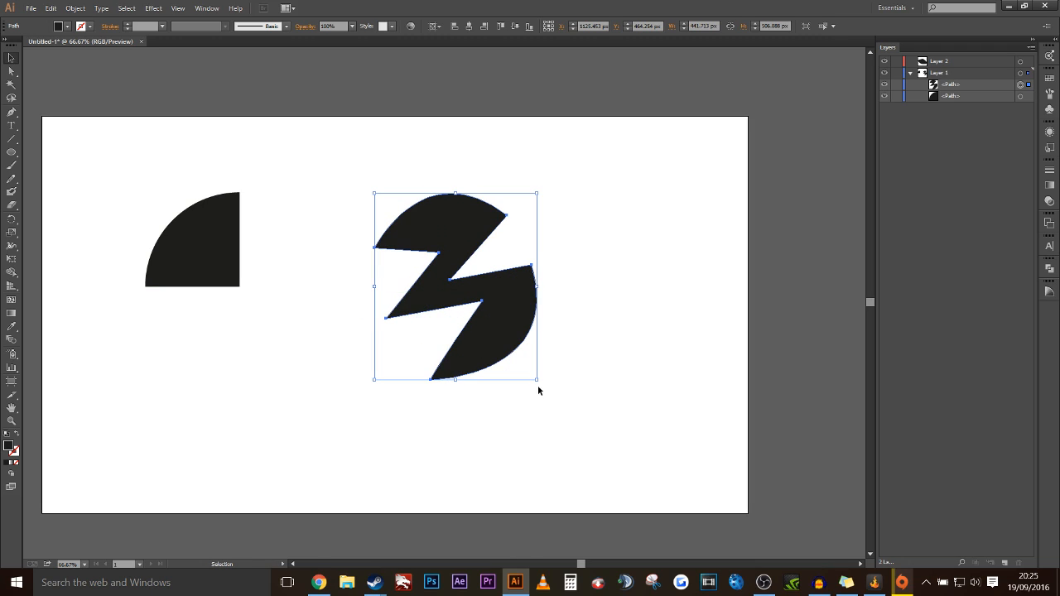
Step: Rotate the zigzag shape counterclockwise by about 50° so it stands like an M, and move it slightly right
left_click_drag(540, 385, 591, 285)
left_click(554, 268)
left_click_drag(518, 274, 541, 271)
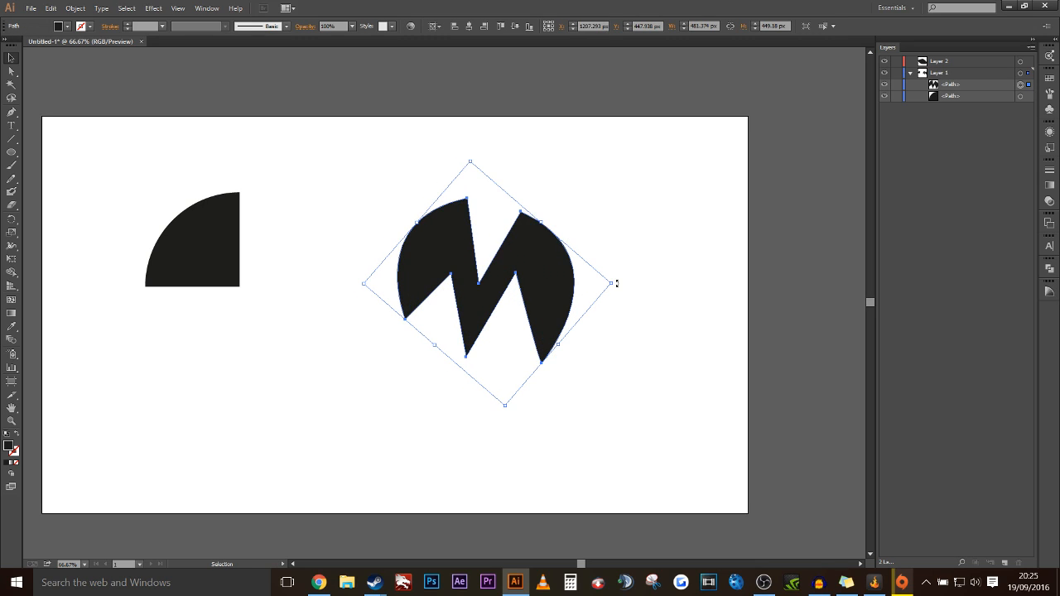
Step: Rotate the M-like shape slightly further counterclockwise and move it left towards the middle of the artboard
left_click_drag(617, 284, 618, 273)
left_click(590, 270)
left_click_drag(525, 265, 464, 247)
left_click(577, 232)
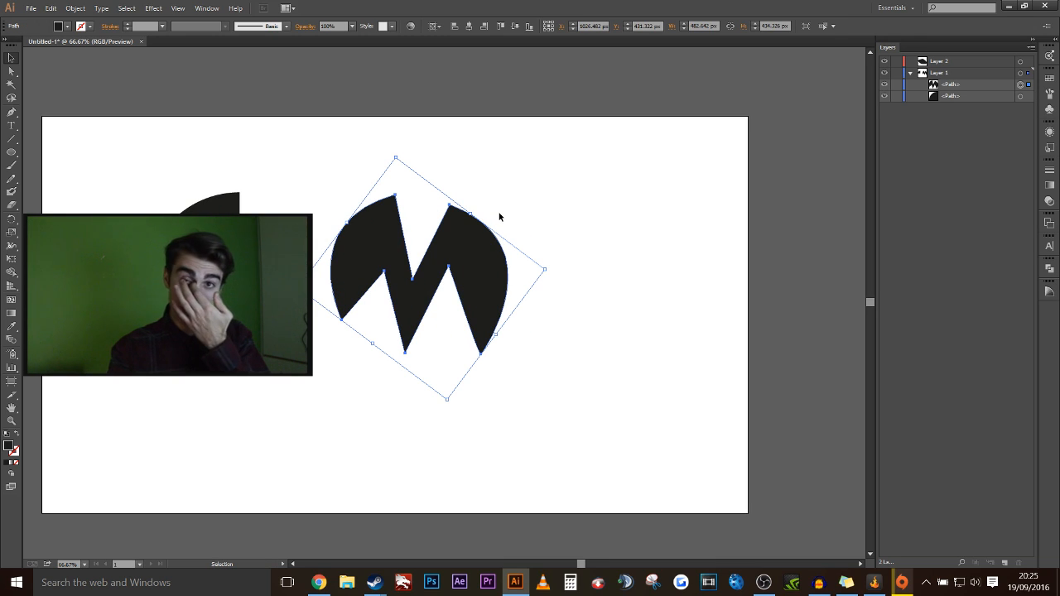
left_click_drag(487, 220, 504, 220)
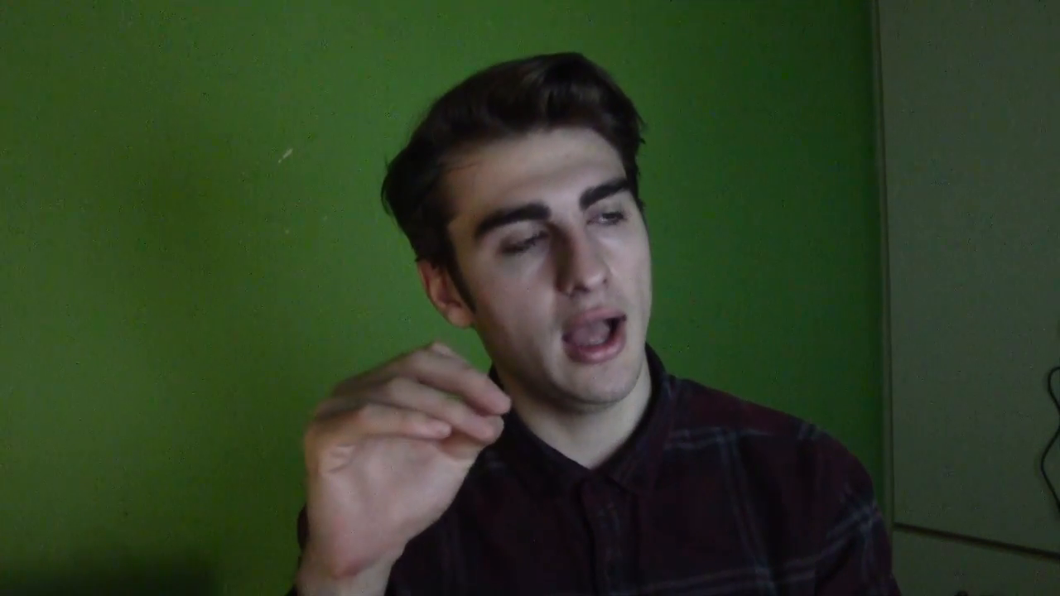